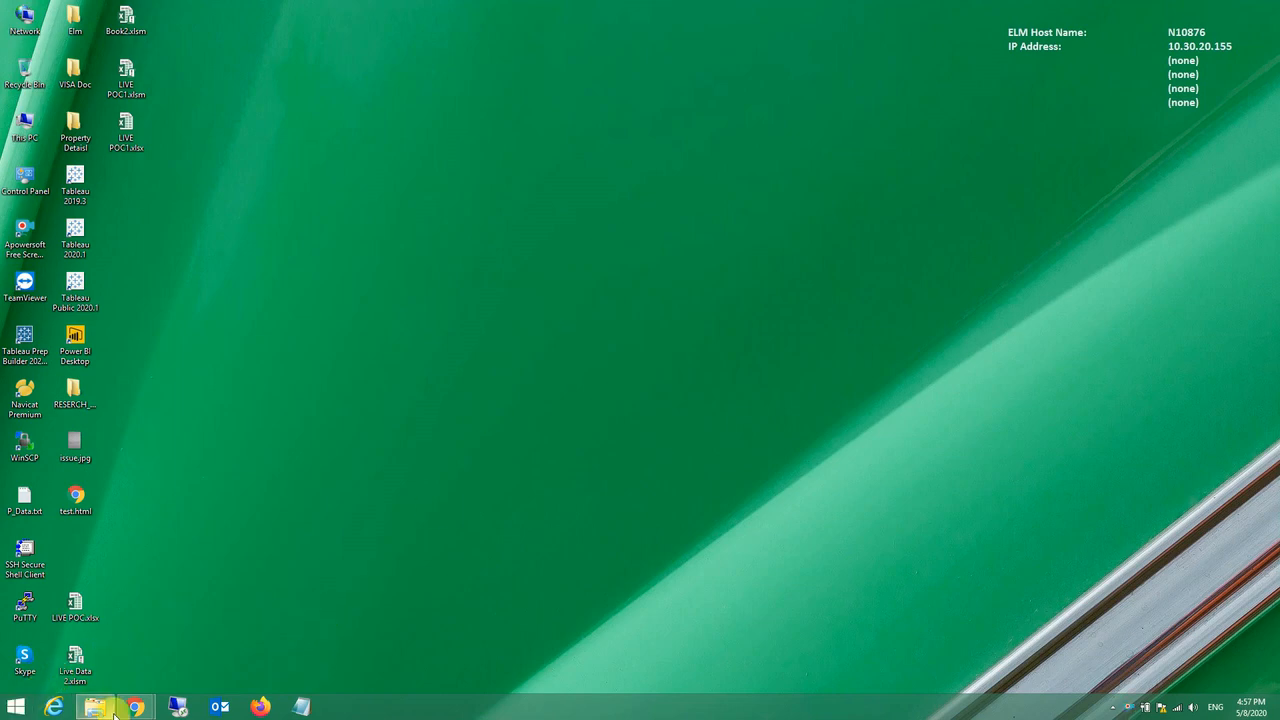
Step: Switch to the Worldometer coronavirus page in Chrome and examine the headline figures and the table of cases and deaths by country
{"action": "mouse_move", "coordinate": [133, 708]}
{"action": "left_click", "coordinate": [221, 649]}
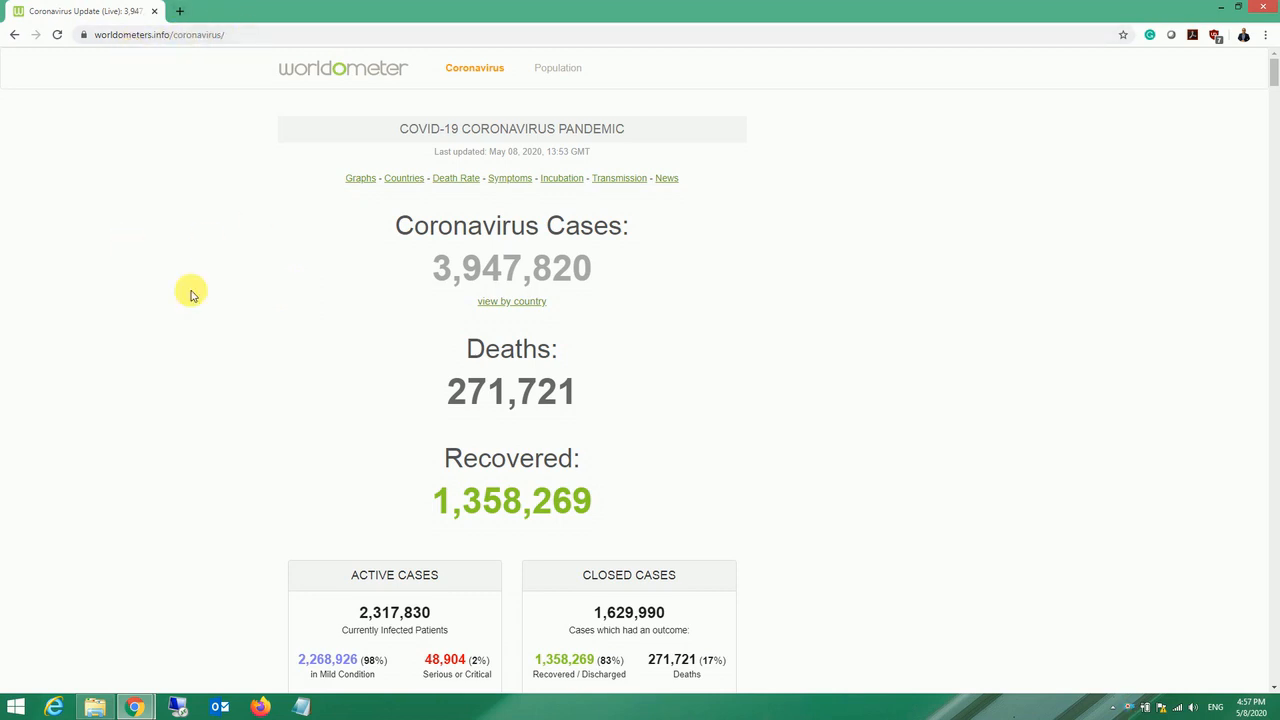
{"action": "scroll", "coordinate": [191, 291], "scroll_direction": "down", "scroll_amount": 1}
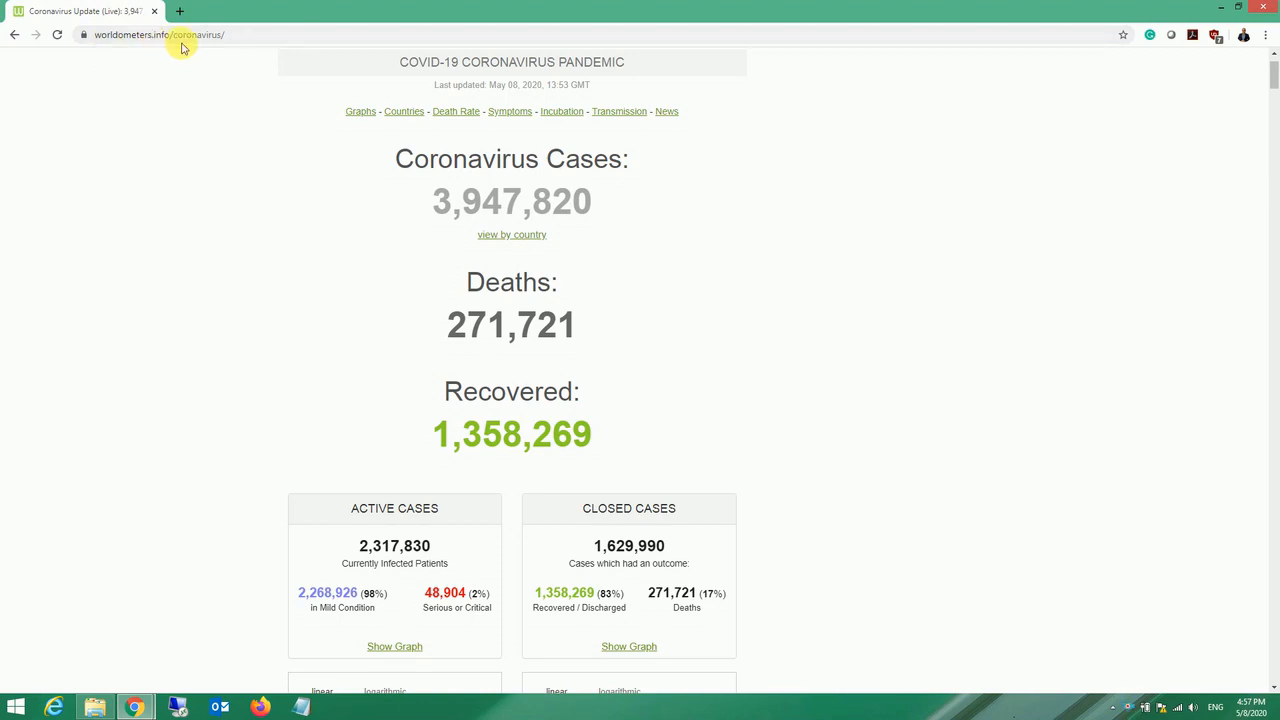
{"action": "scroll", "coordinate": [297, 354], "scroll_direction": "down", "scroll_amount": 10}
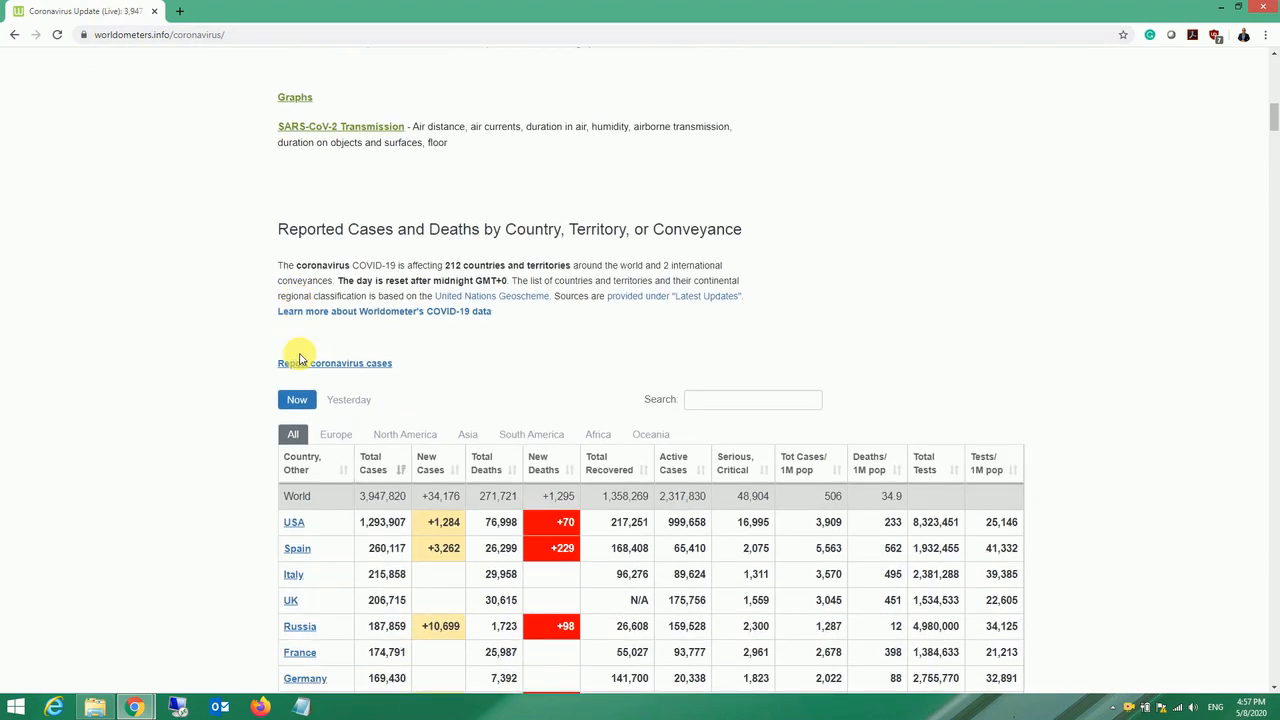
{"action": "scroll", "coordinate": [299, 358], "scroll_direction": "down", "scroll_amount": 1}
{"action": "scroll", "coordinate": [297, 358], "scroll_direction": "down", "scroll_amount": 4}
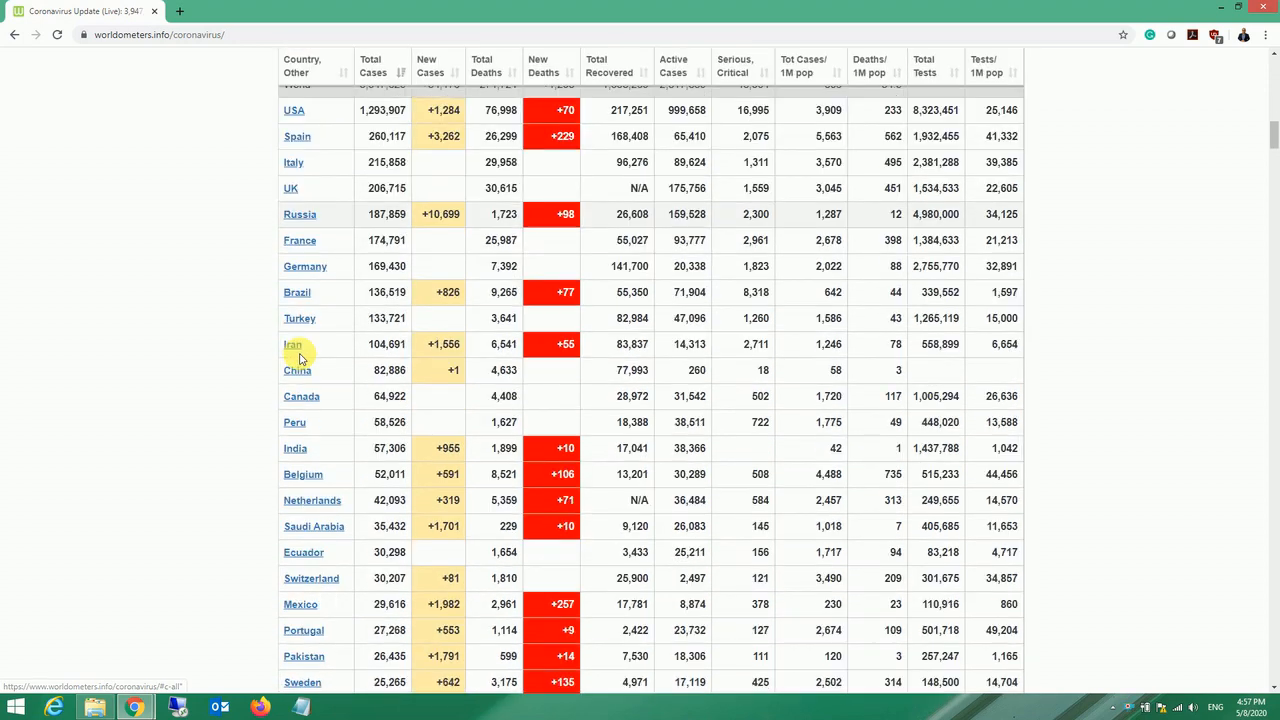
{"action": "scroll", "coordinate": [298, 358], "scroll_direction": "down", "scroll_amount": 5}
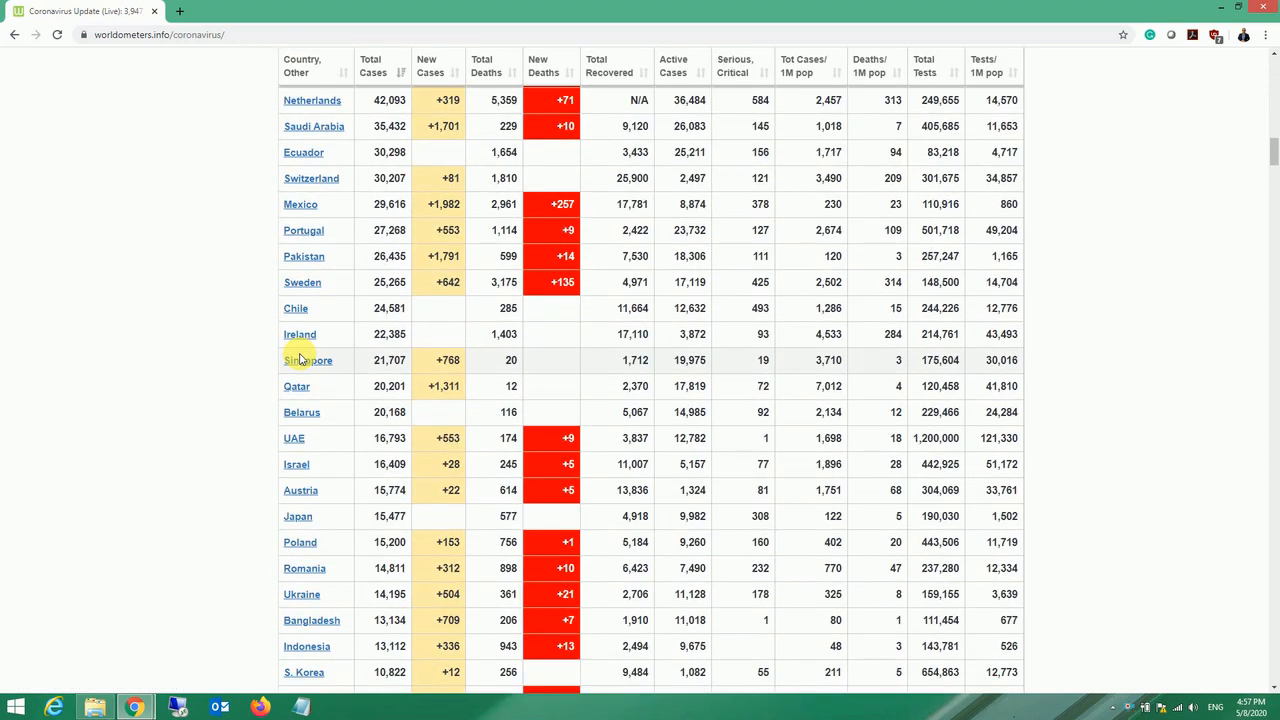
{"action": "scroll", "coordinate": [299, 358], "scroll_direction": "up", "scroll_amount": 4}
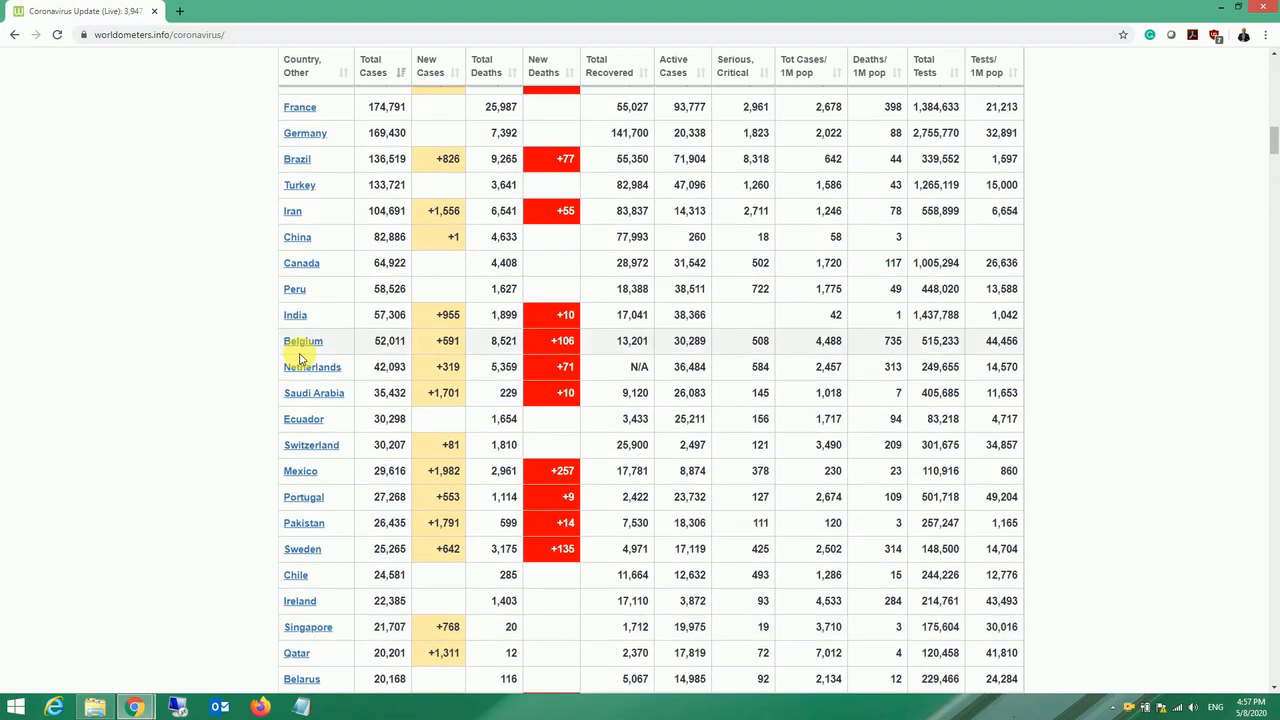
{"action": "scroll", "coordinate": [299, 358], "scroll_direction": "up", "scroll_amount": 7}
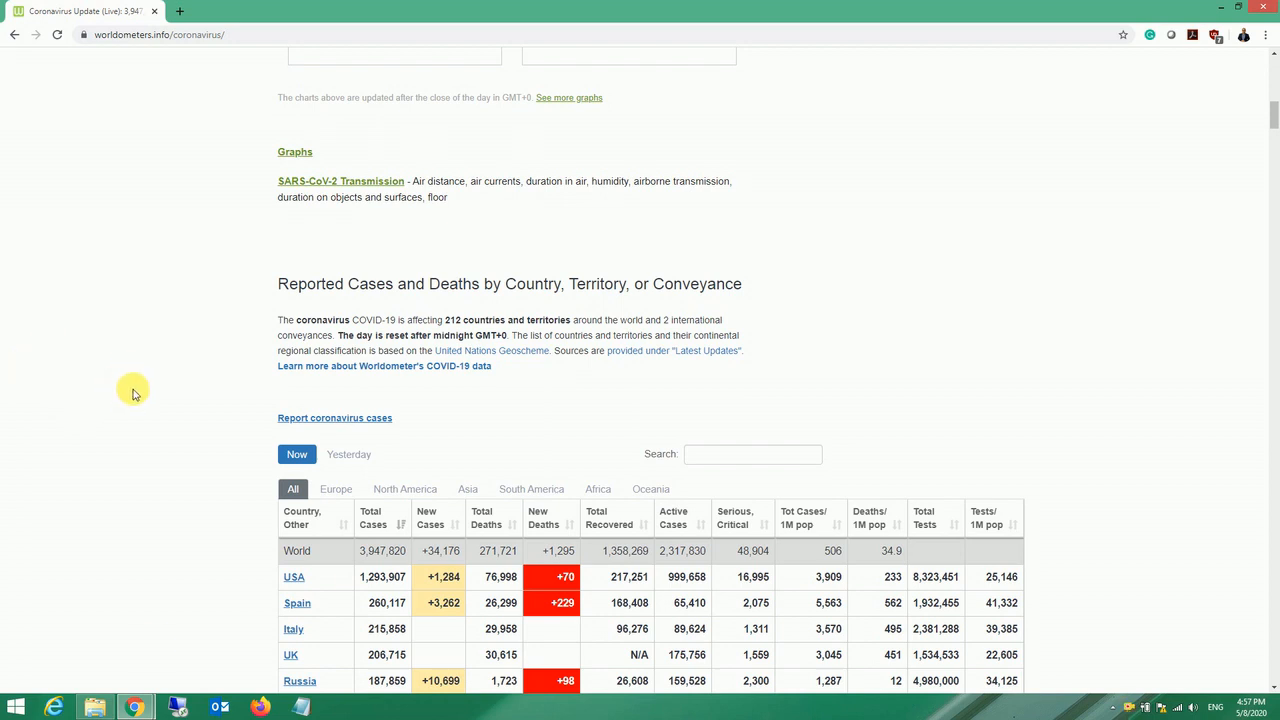
Step: Copy the address of the Worldometer coronavirus page and create a blank workbook in Excel 2013
{"action": "left_click", "coordinate": [305, 35]}
{"action": "key", "text": "ctrl+c"}
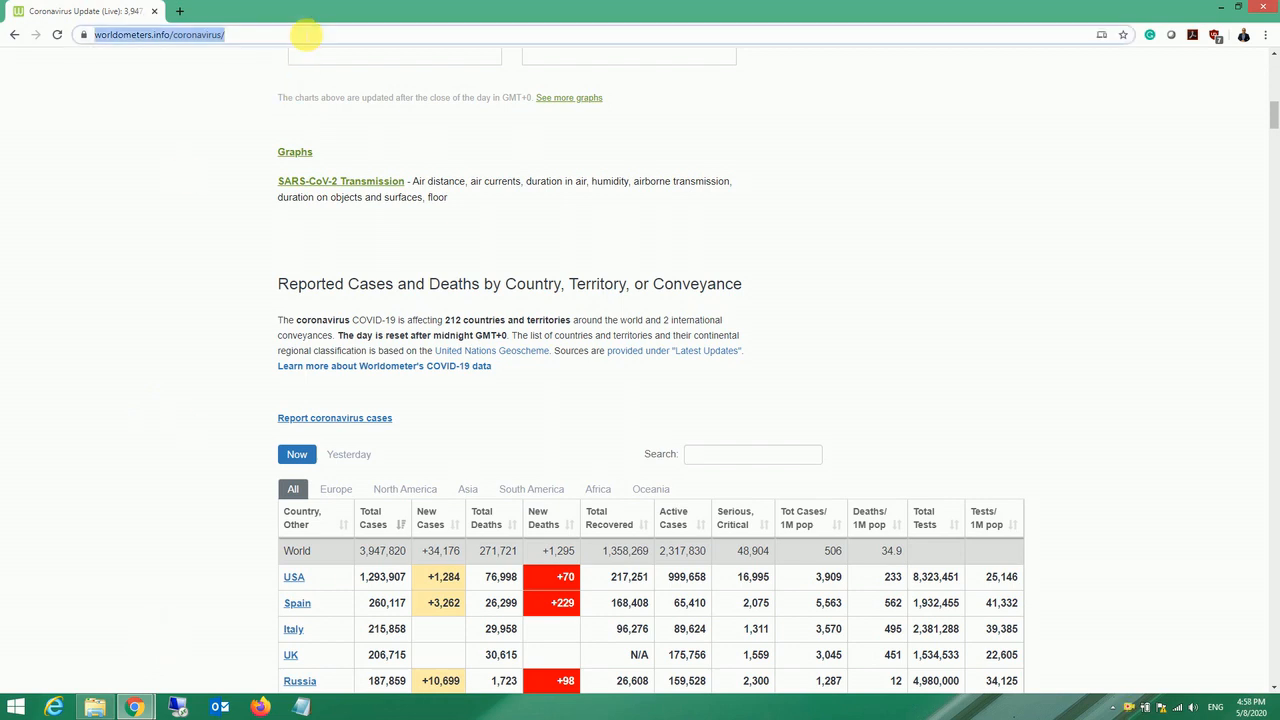
{"action": "left_click", "coordinate": [17, 706]}
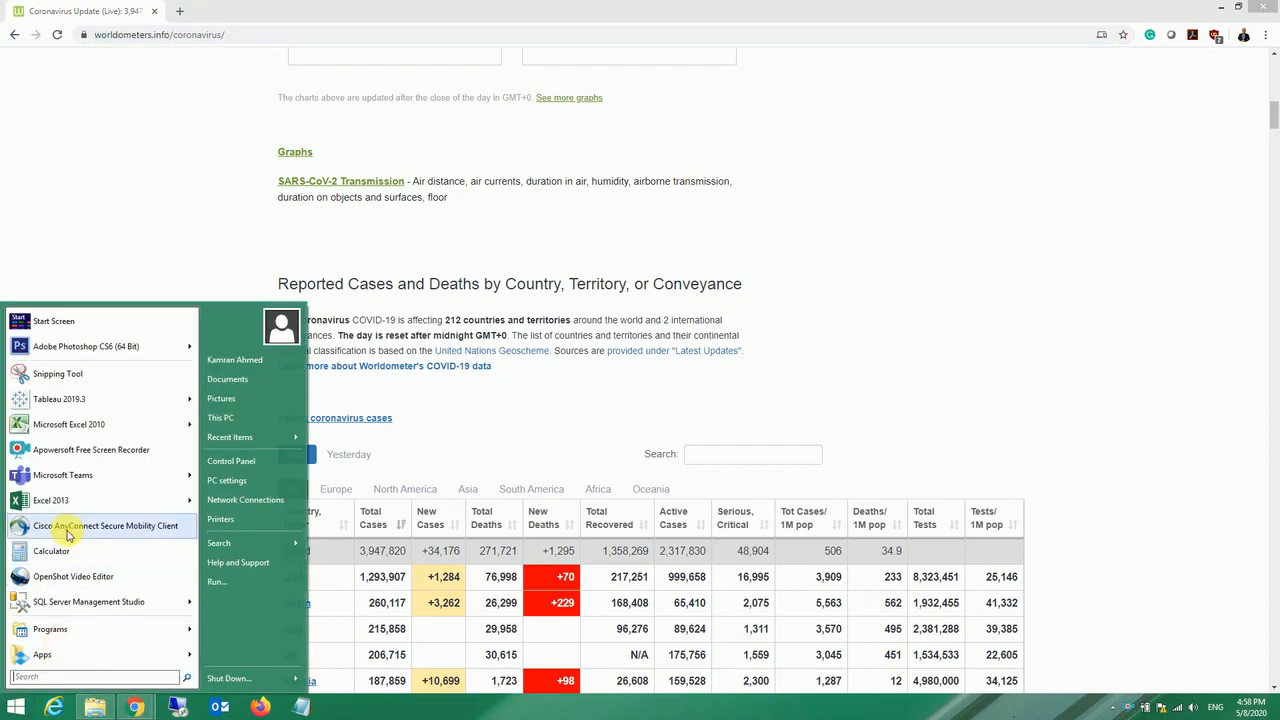
{"action": "left_click", "coordinate": [86, 503]}
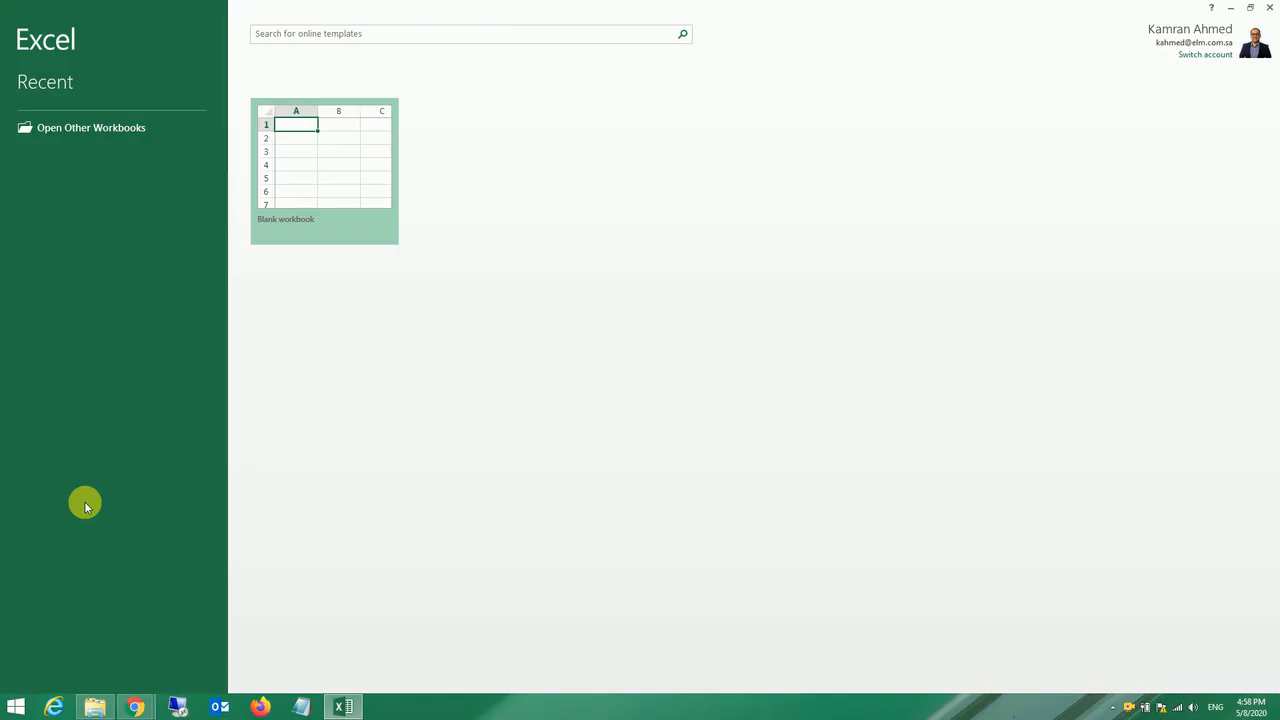
{"action": "left_click", "coordinate": [322, 162]}
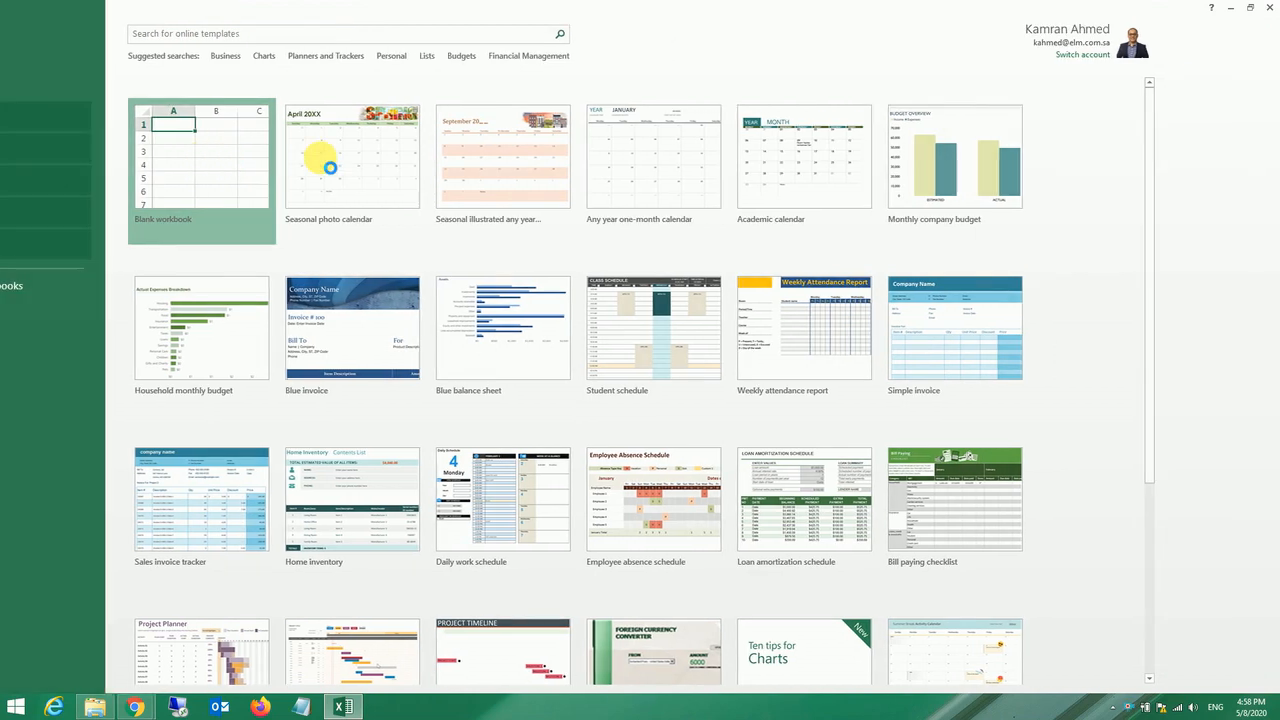
{"action": "left_click", "coordinate": [322, 162]}
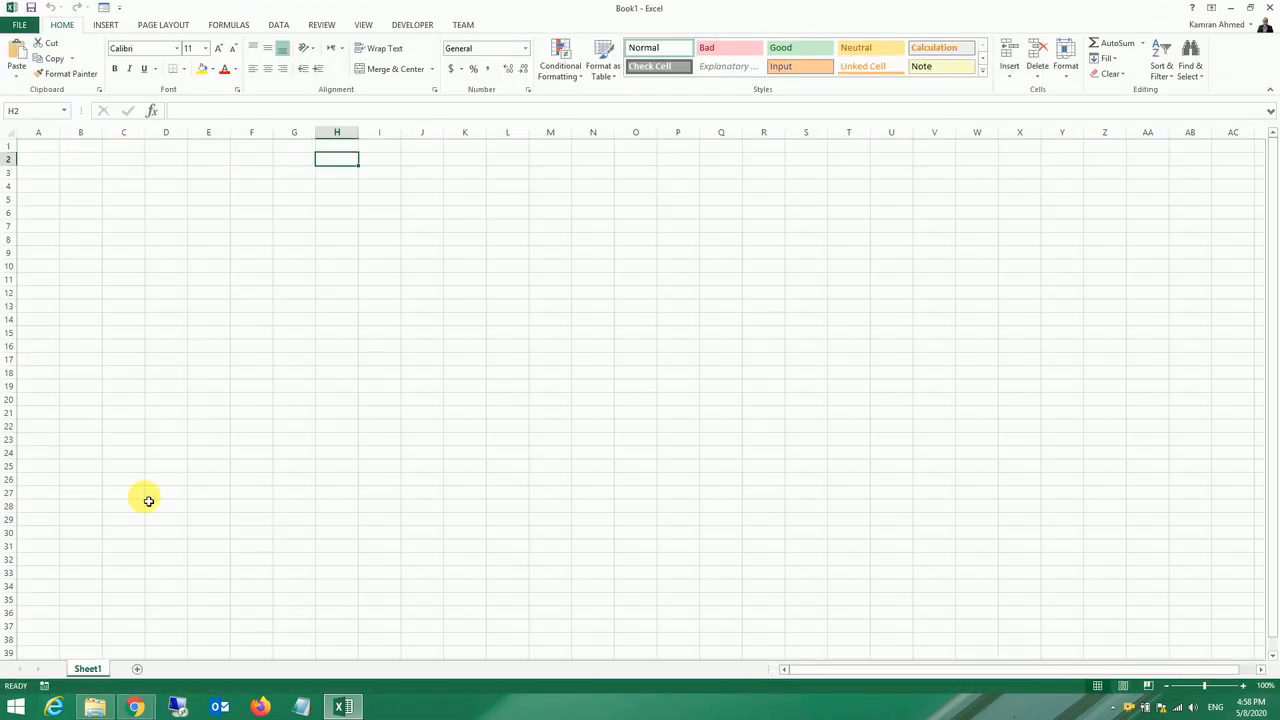
{"action": "left_click", "coordinate": [44, 146]}
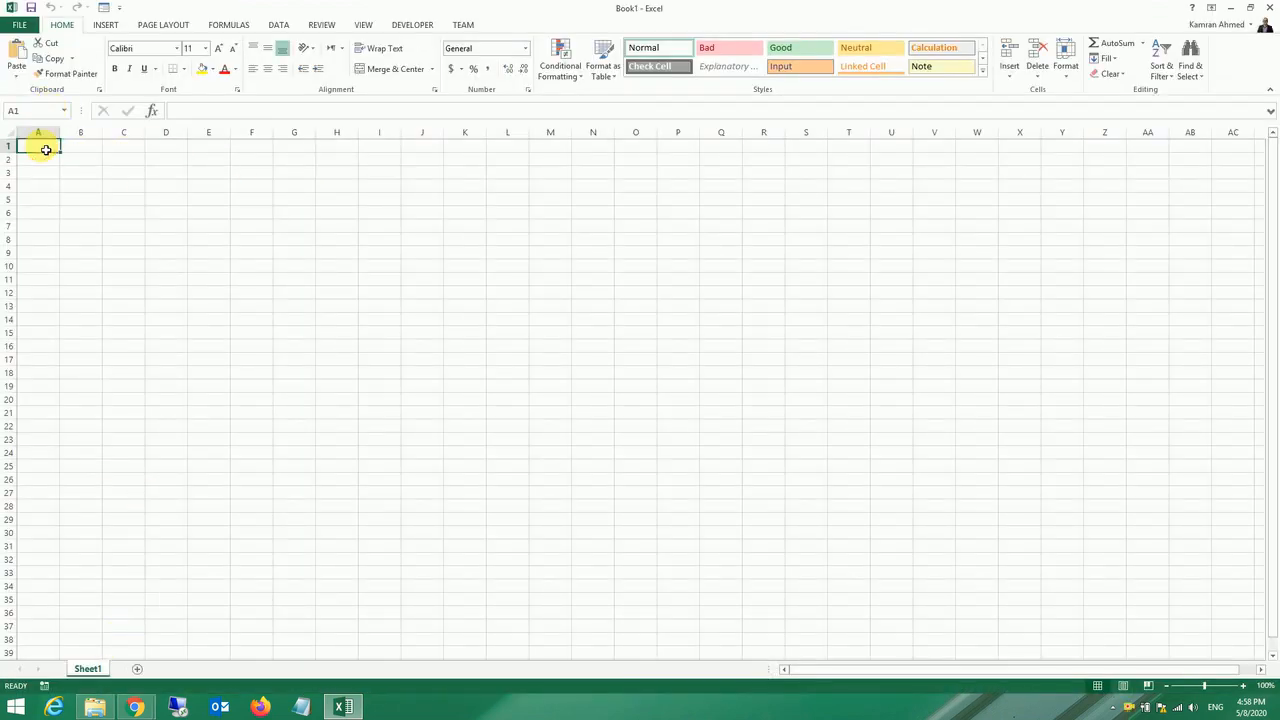
{"action": "left_click", "coordinate": [277, 26]}
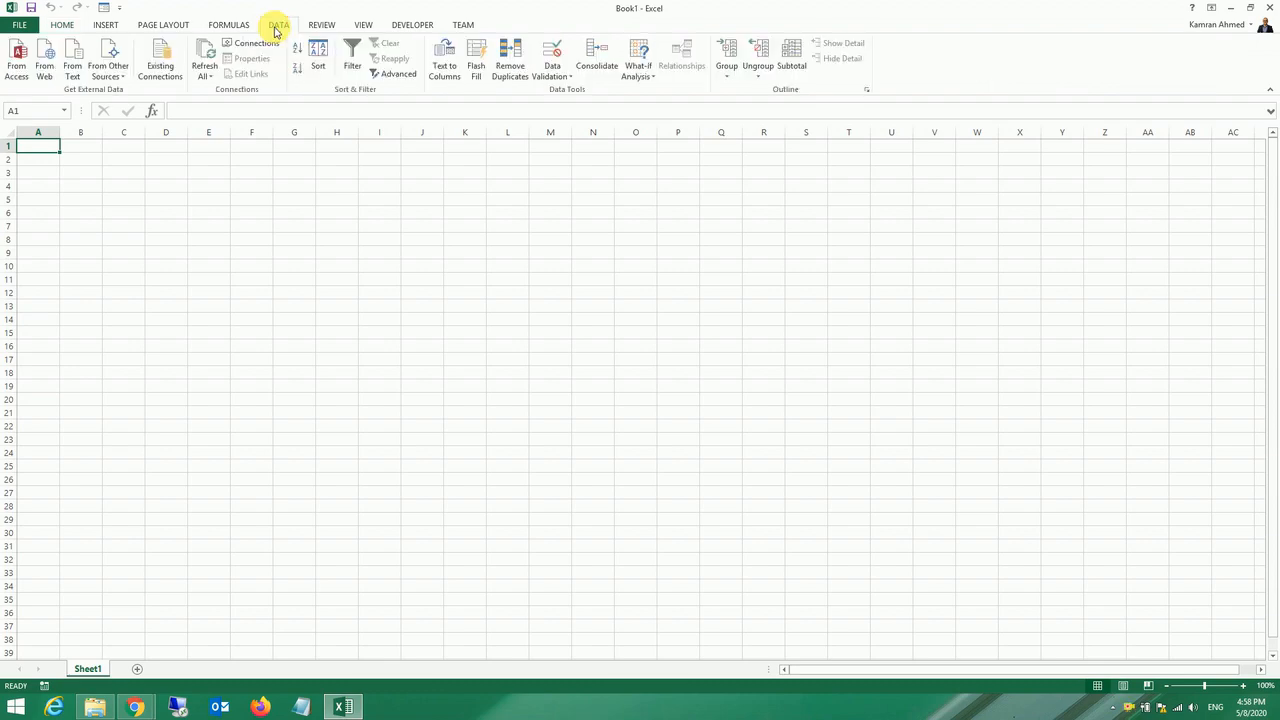
{"action": "left_click", "coordinate": [46, 80]}
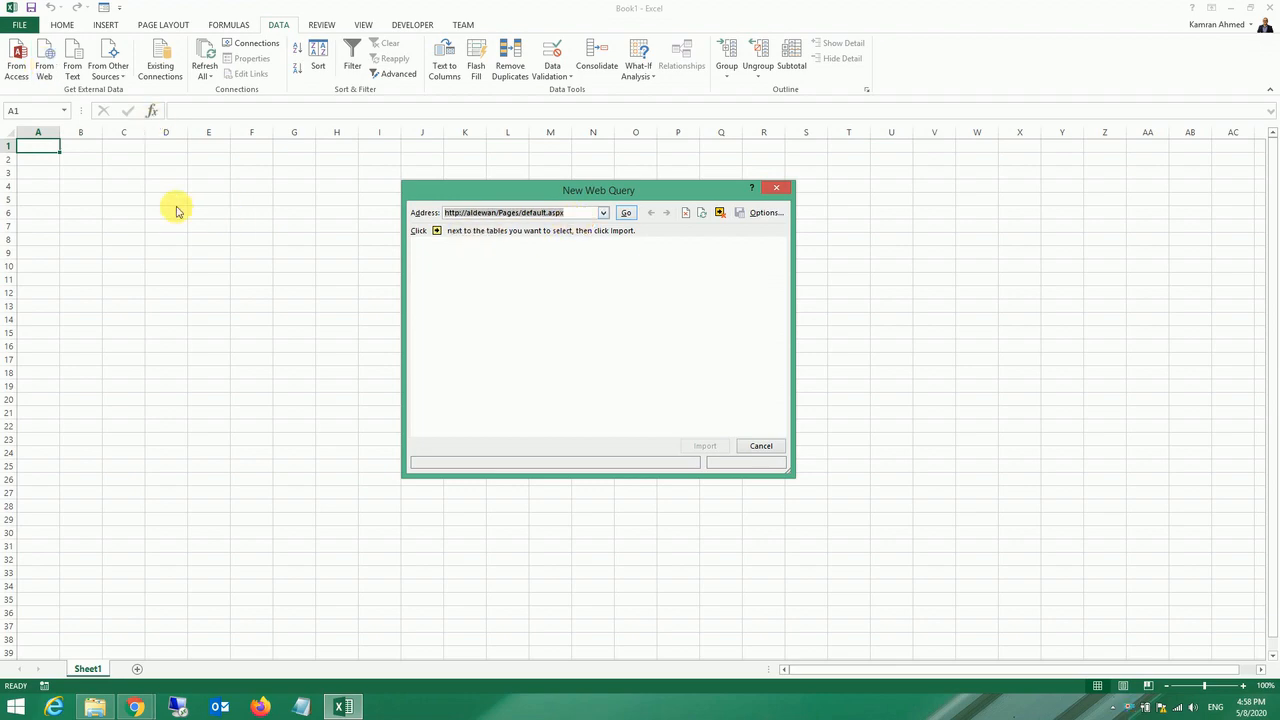
{"action": "key", "text": "BackSpace"}
{"action": "key", "text": "ctrl+v"}
{"action": "key", "text": "Return"}
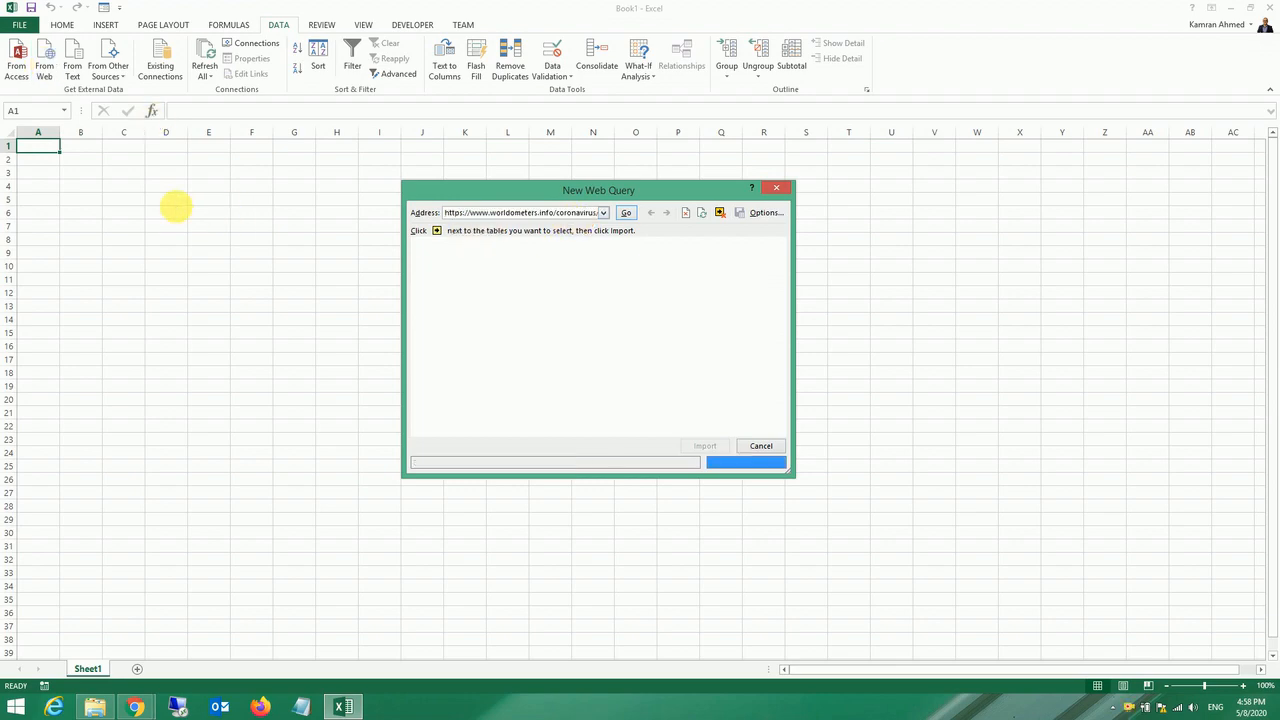
{"action": "key", "text": "ctrl+v"}
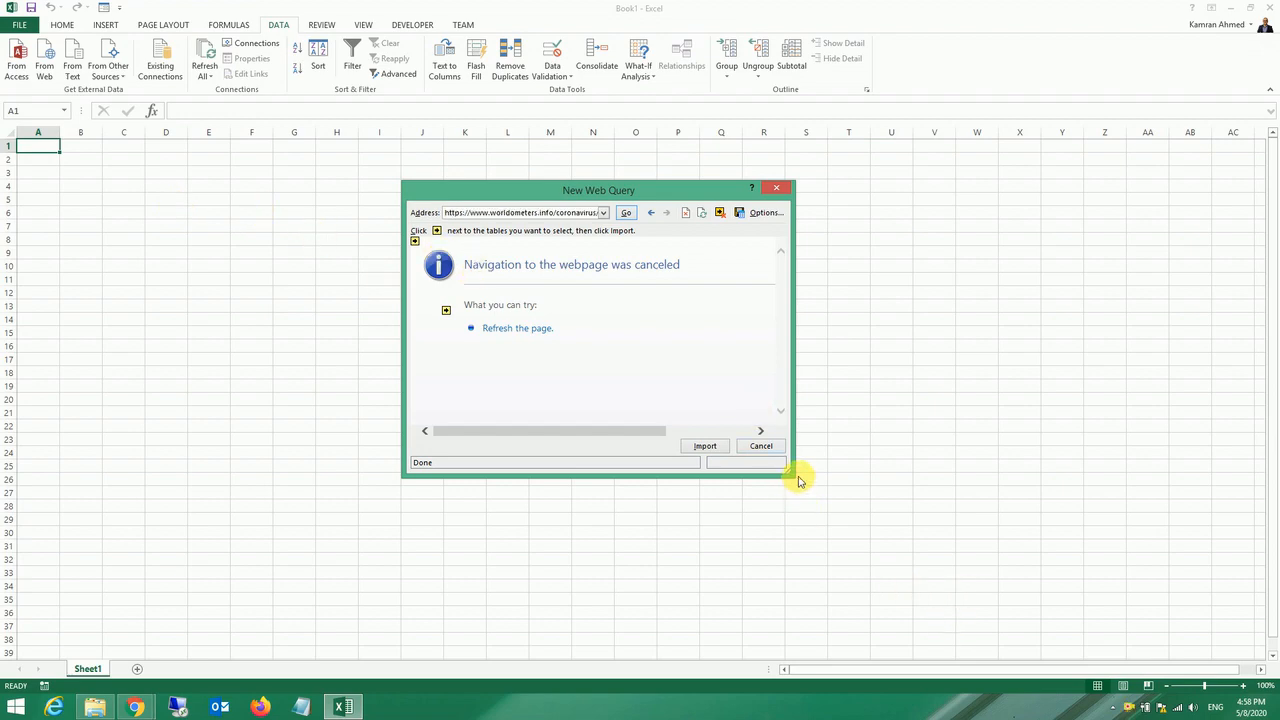
Step: Widen the web query dialog and reload the Worldometer page, allowing its scripts to continue running after each script error
{"action": "left_click_drag", "start_coordinate": [797, 477], "coordinate": [1165, 428]}
{"action": "left_click", "coordinate": [998, 213]}
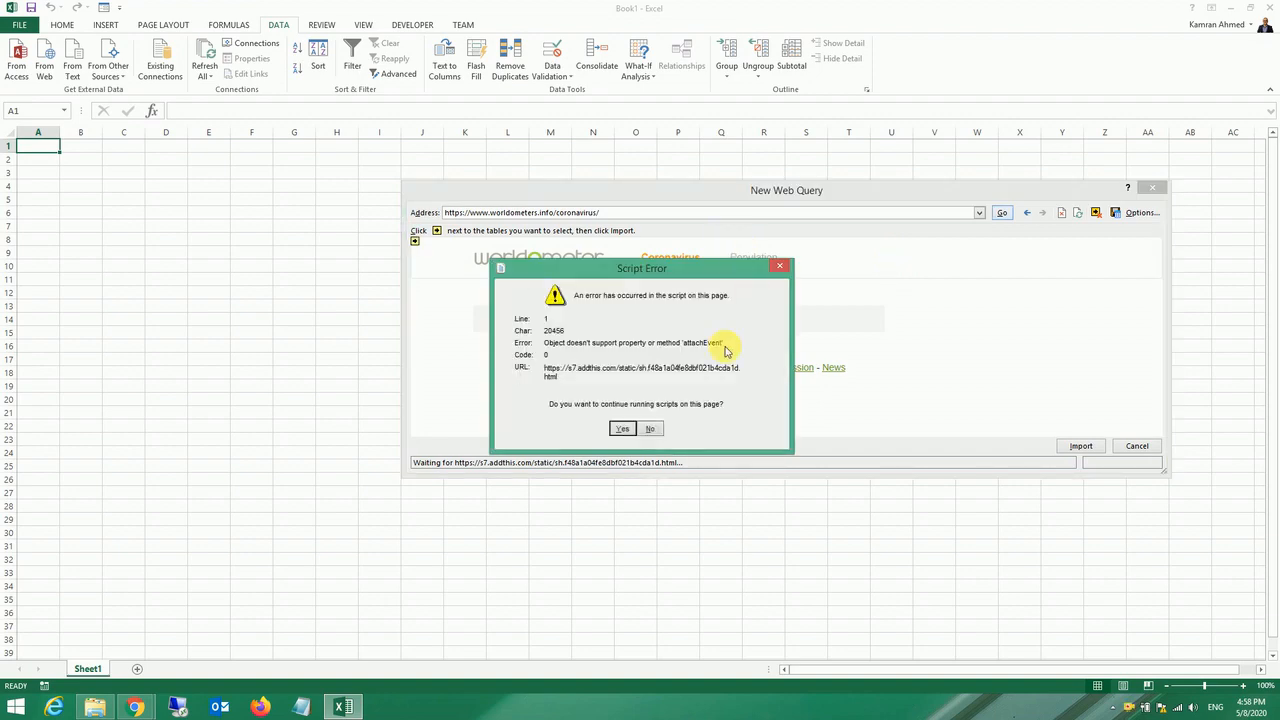
{"action": "left_click", "coordinate": [622, 430]}
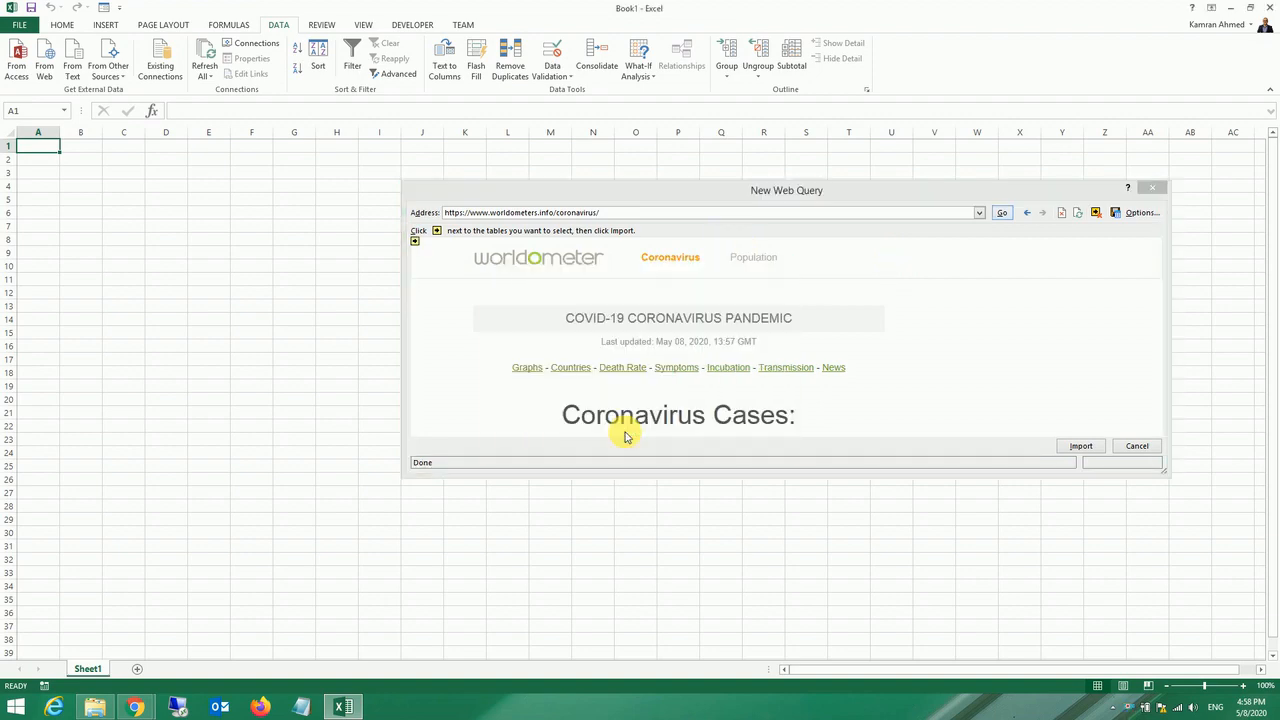
{"action": "left_click", "coordinate": [624, 433]}
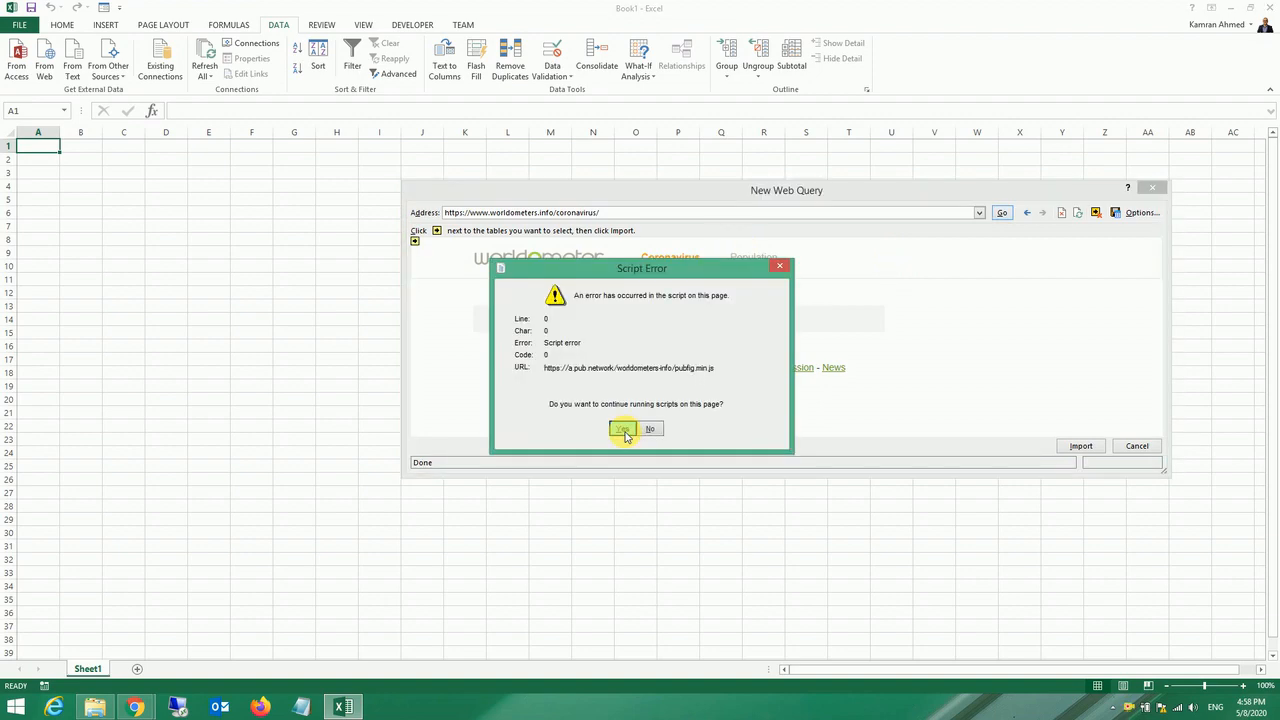
{"action": "left_click", "coordinate": [625, 431]}
Step: Set the web query formatting to None and turn off importing <PRE> blocks into columns
{"action": "left_click", "coordinate": [1141, 212]}
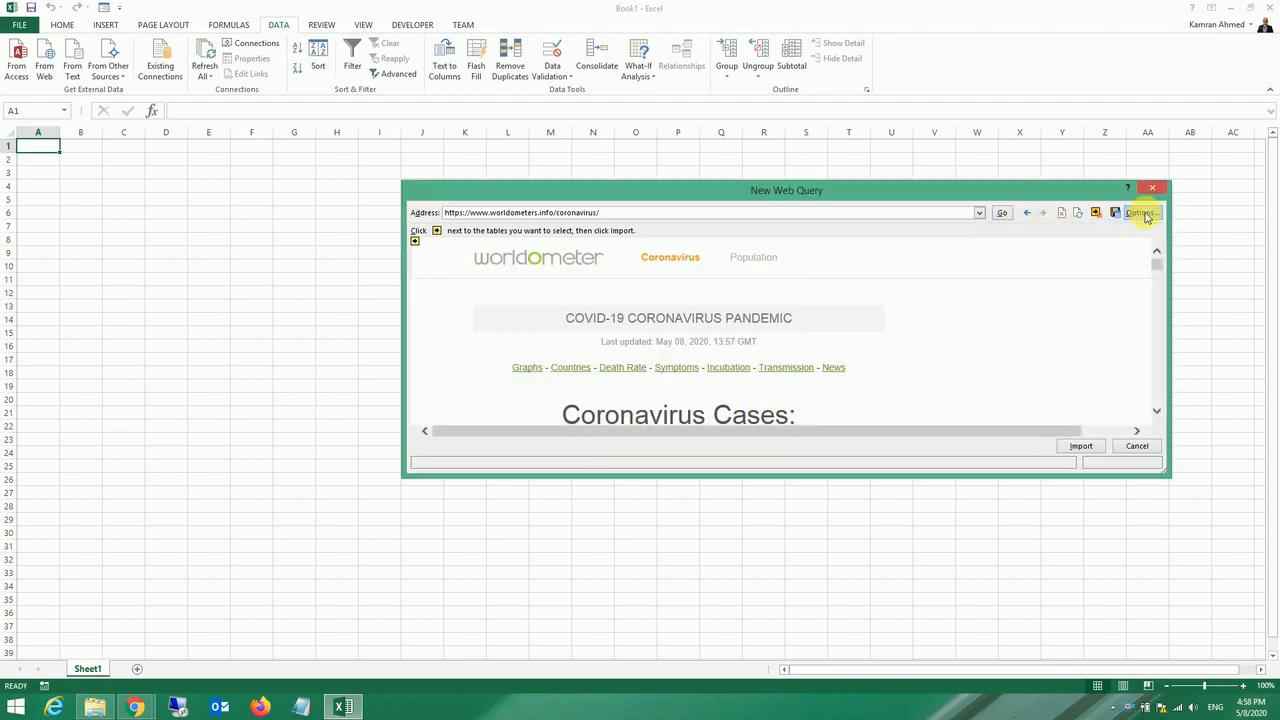
{"action": "left_click", "coordinate": [548, 286]}
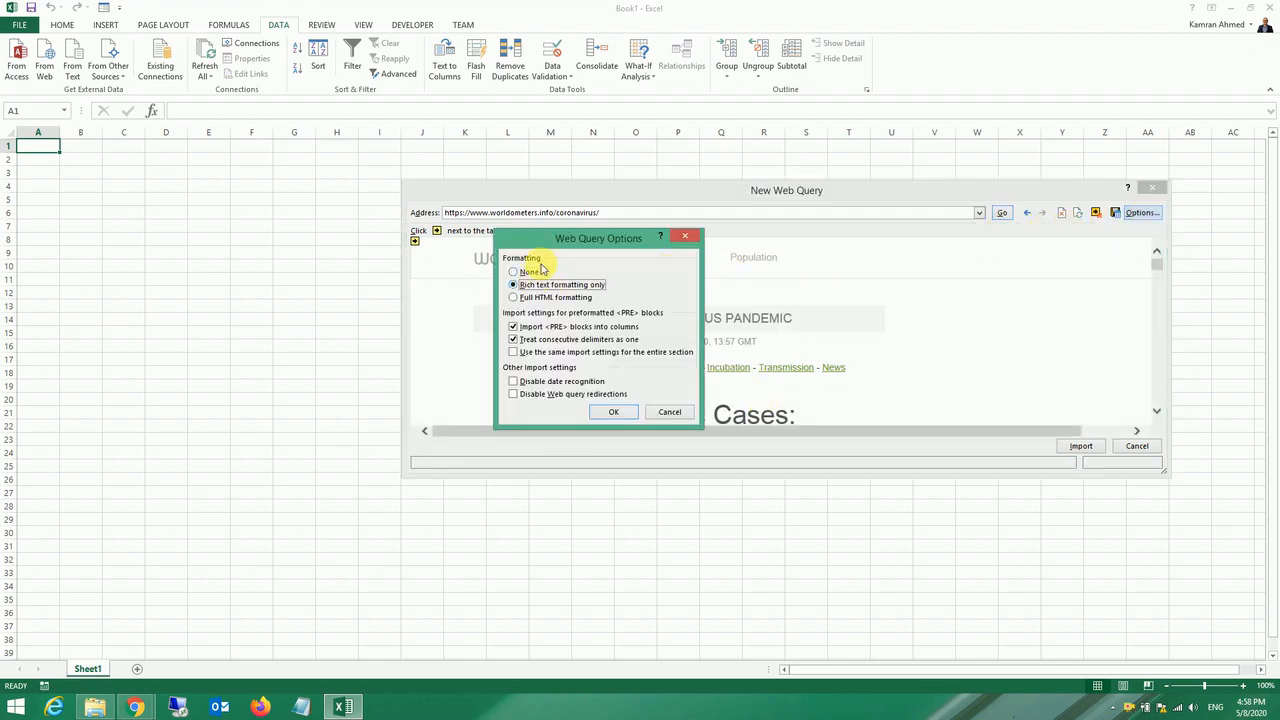
{"action": "left_click", "coordinate": [520, 272]}
{"action": "left_click", "coordinate": [617, 413]}
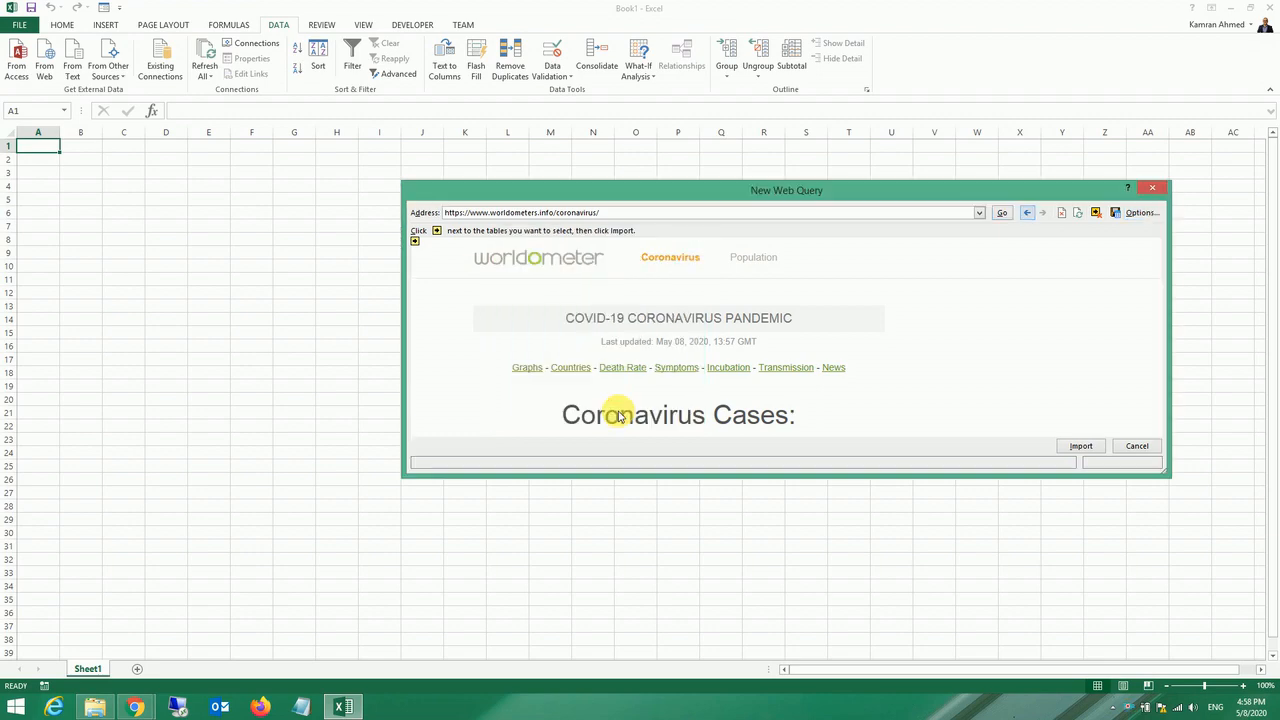
{"action": "left_click", "coordinate": [1141, 212]}
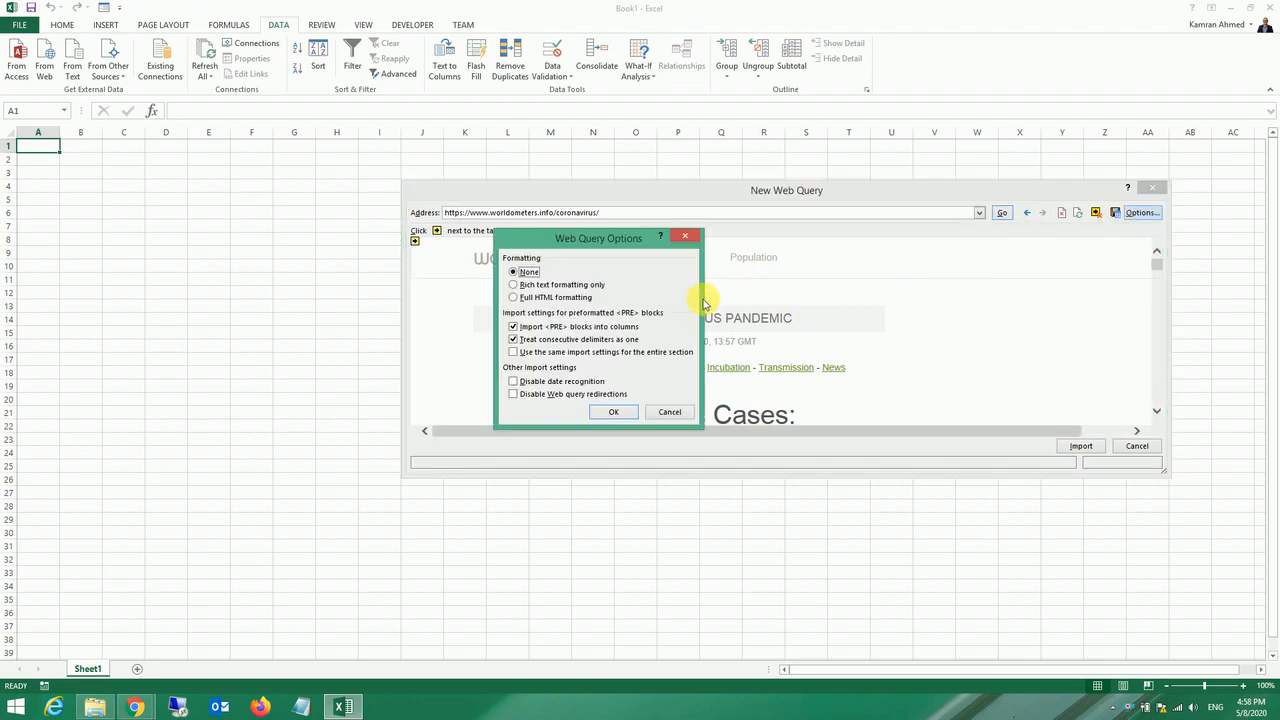
{"action": "left_click", "coordinate": [597, 329]}
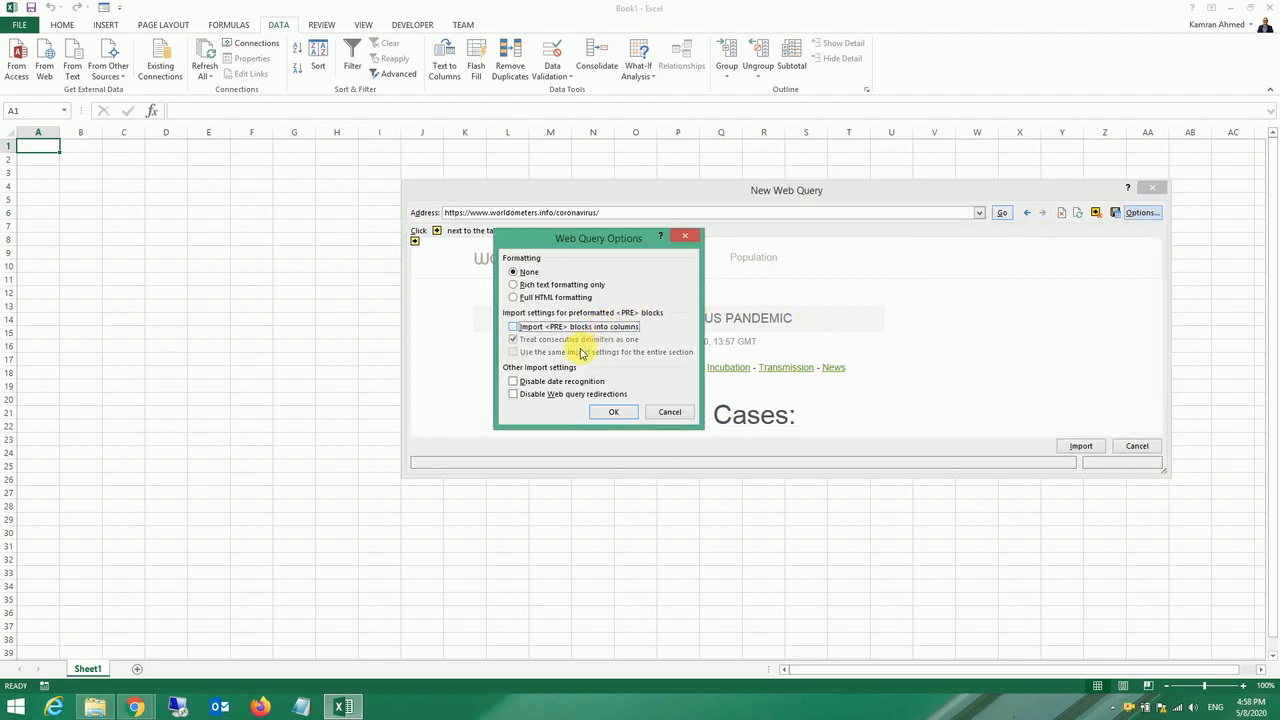
{"action": "left_click", "coordinate": [613, 411]}
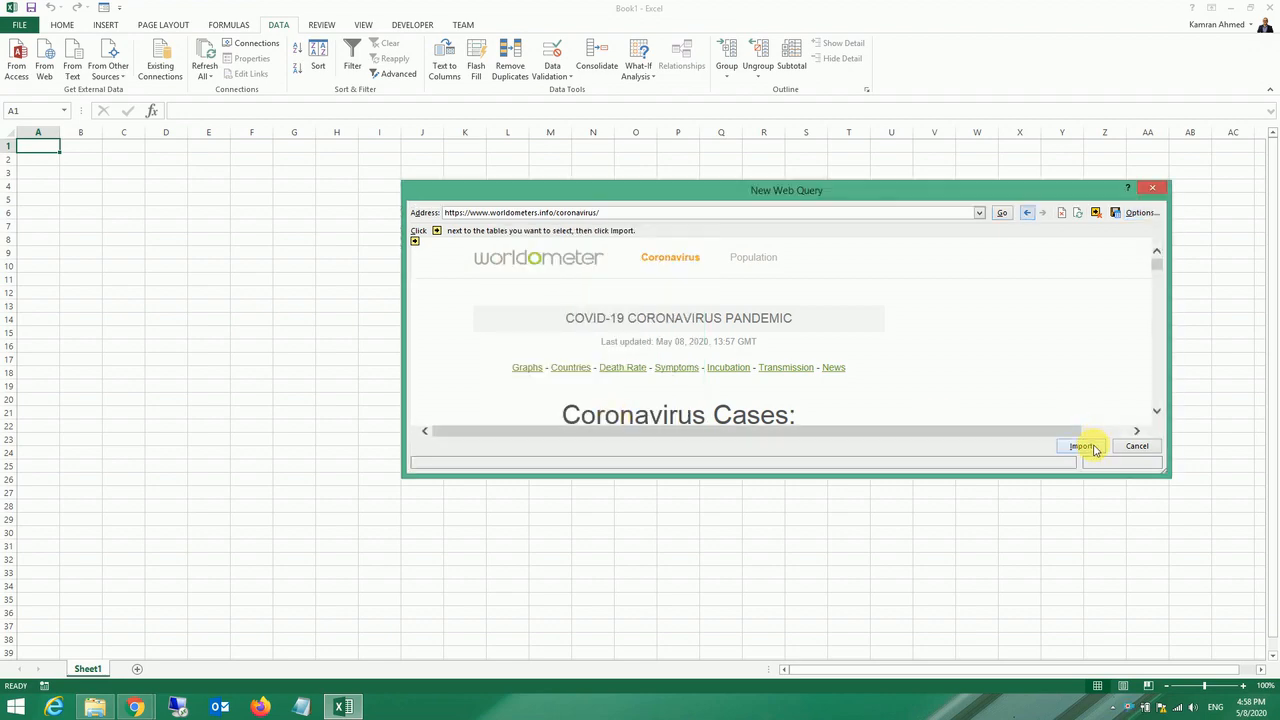
Step: Mark the entire Worldometer page for import and place its data in the existing worksheet at =$A$1
{"action": "mouse_move", "coordinate": [1156, 268]}
{"action": "left_mouse_down"}
{"action": "mouse_move", "coordinate": [1157, 340]}
{"action": "mouse_move", "coordinate": [1157, 263]}
{"action": "left_mouse_up"}
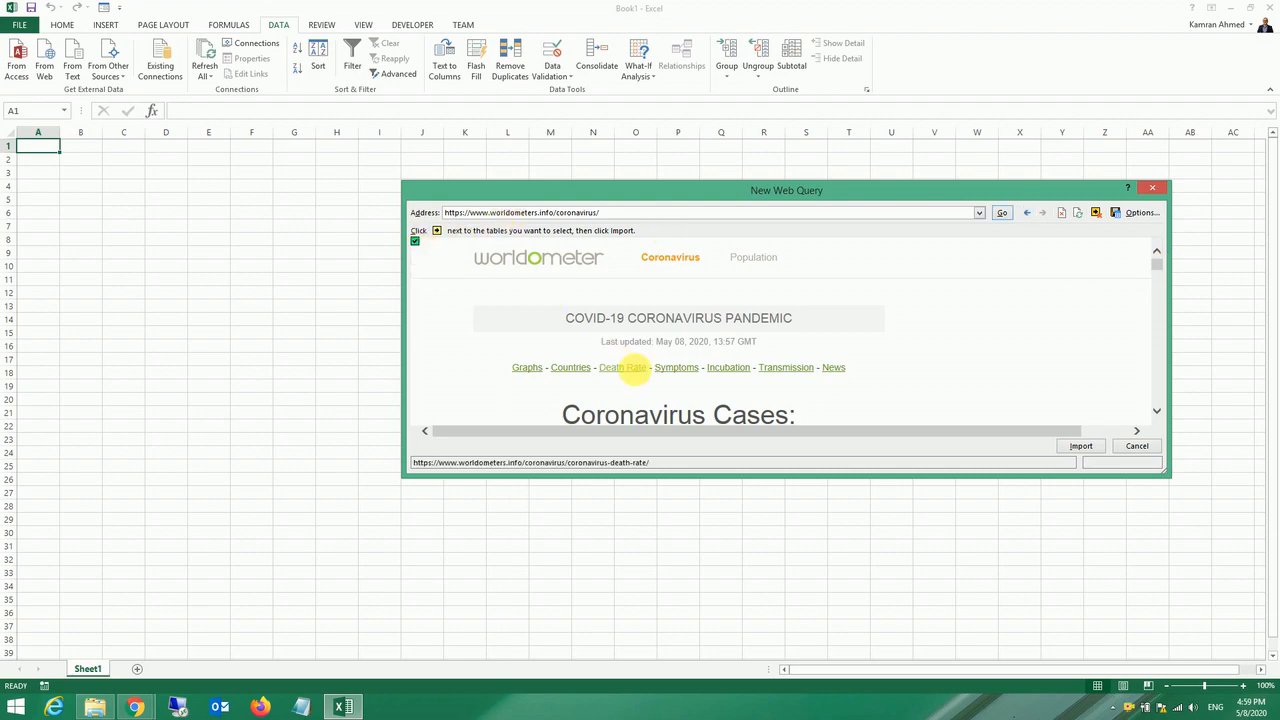
{"action": "scroll", "coordinate": [814, 369], "scroll_direction": "down", "scroll_amount": 5}
{"action": "scroll", "coordinate": [814, 371], "scroll_direction": "down", "scroll_amount": 8}
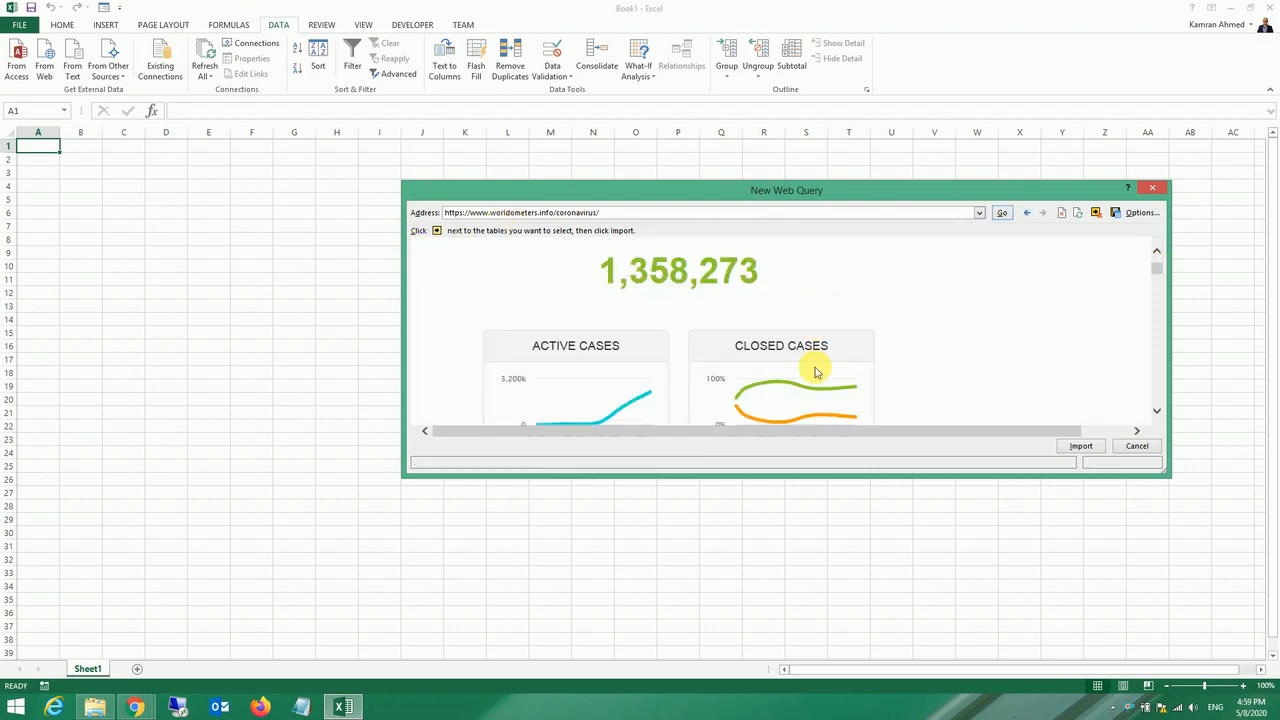
{"action": "scroll", "coordinate": [814, 371], "scroll_direction": "down", "scroll_amount": 10}
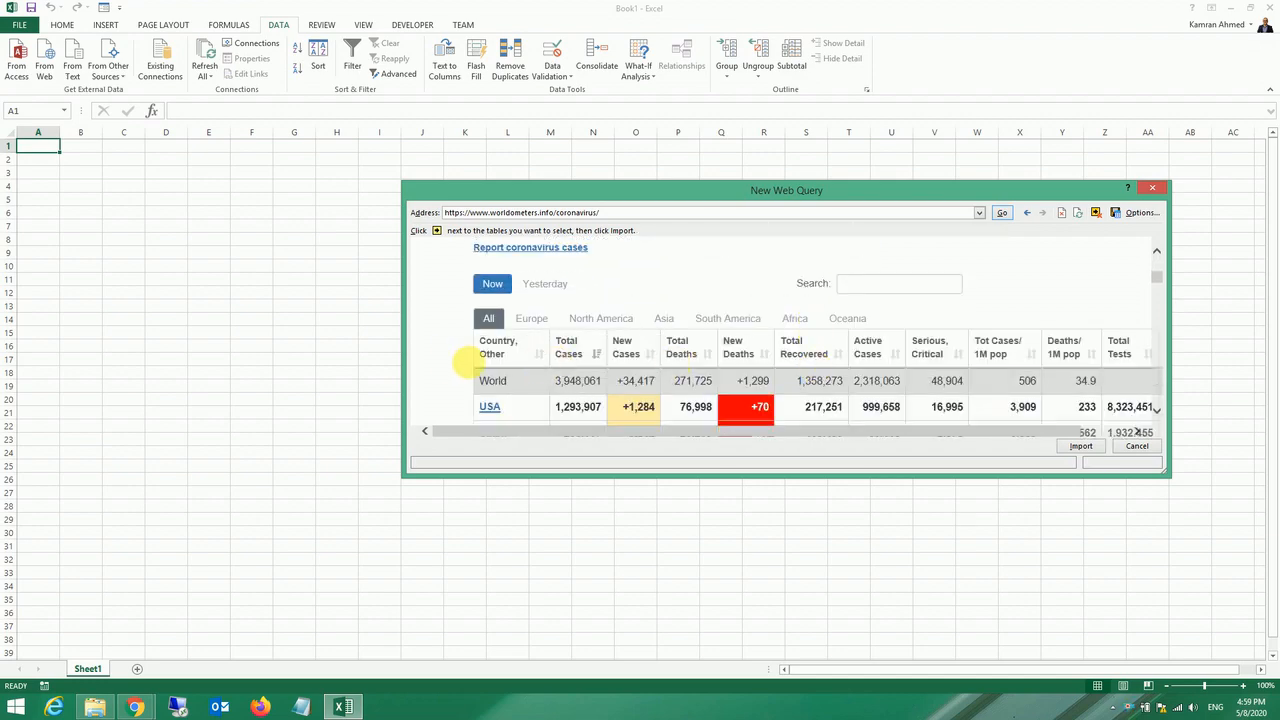
{"action": "scroll", "coordinate": [446, 363], "scroll_direction": "down", "scroll_amount": 1}
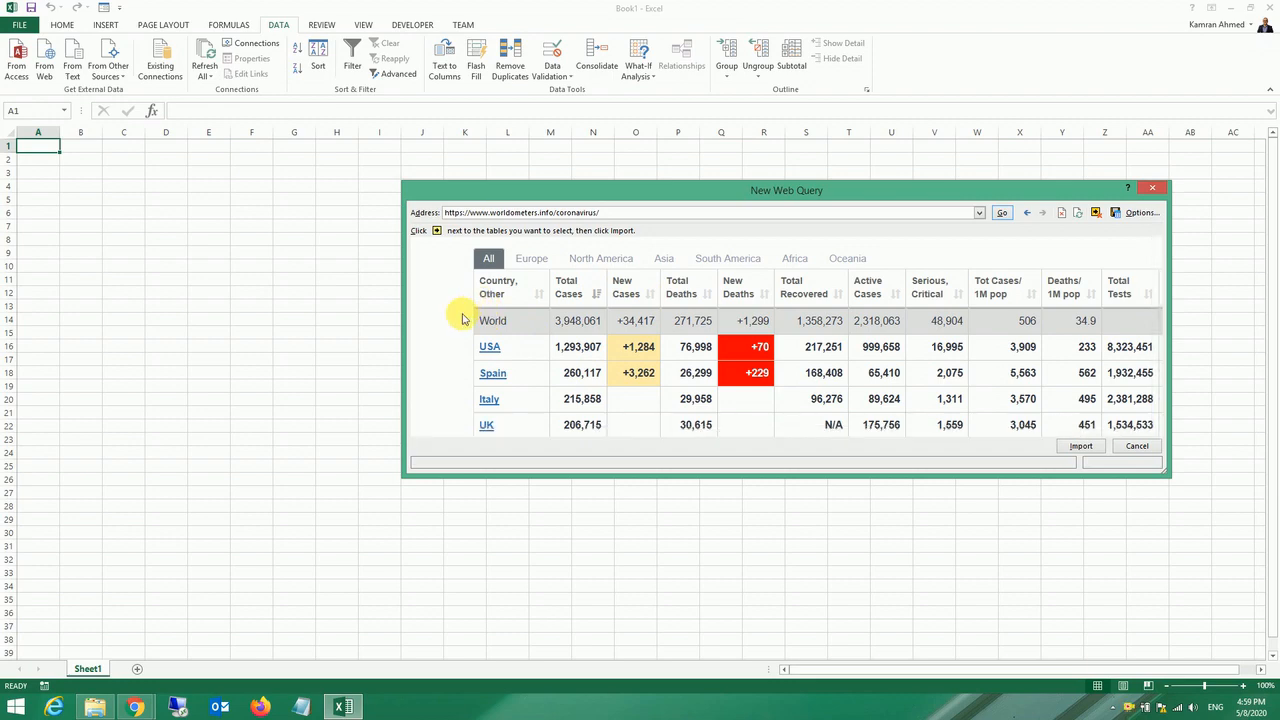
{"action": "left_click", "coordinate": [1082, 447]}
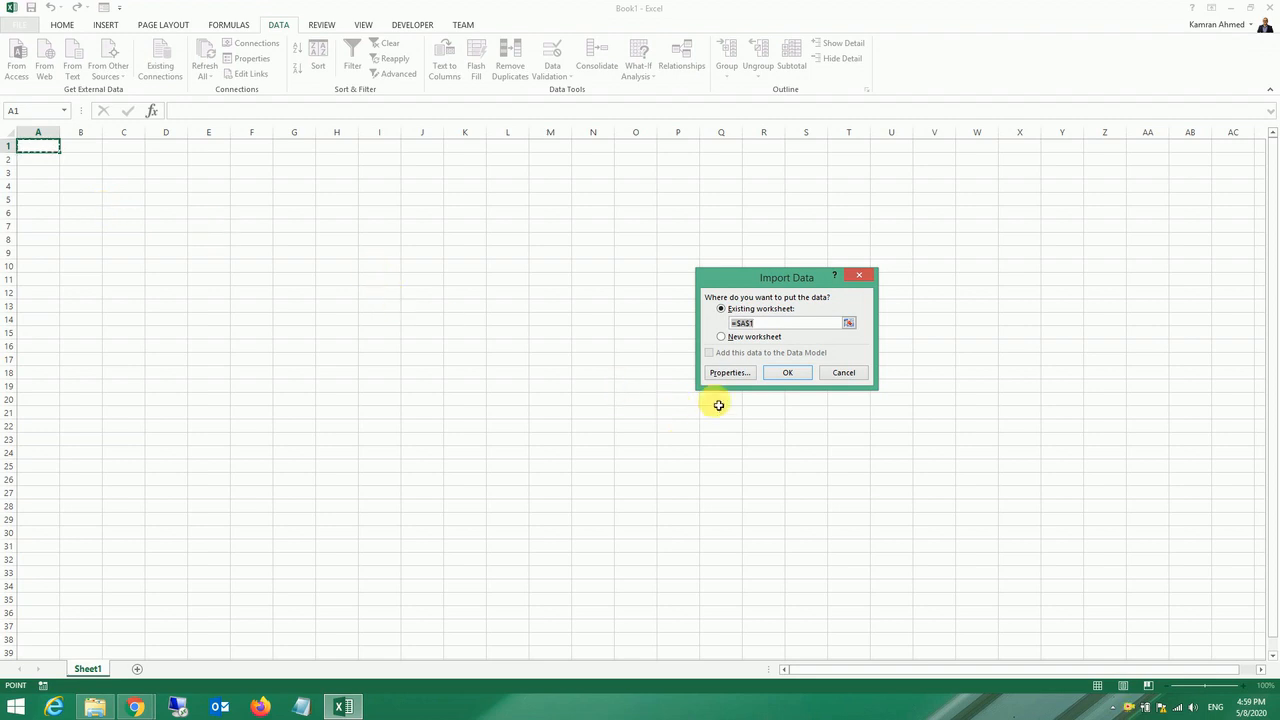
{"action": "left_click", "coordinate": [788, 374]}
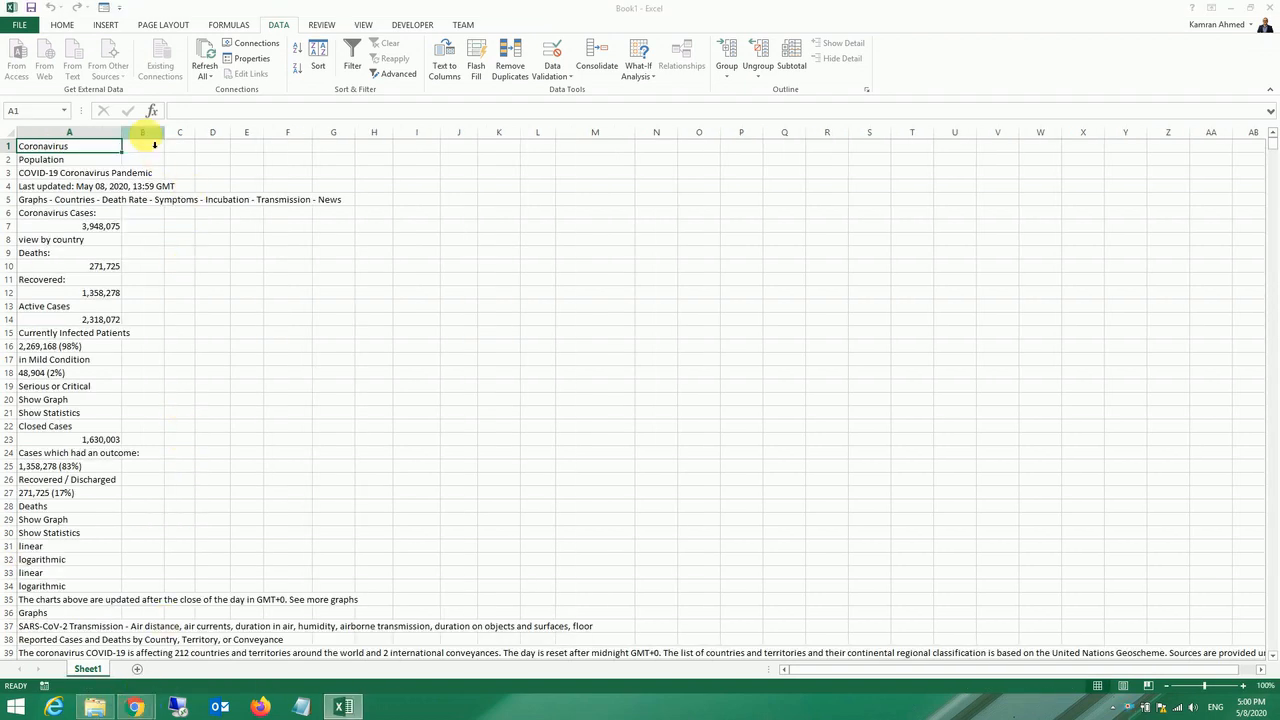
Step: Auto-fit column A to the imported text and narrow it to a moderate width
{"action": "double_click", "coordinate": [121, 134]}
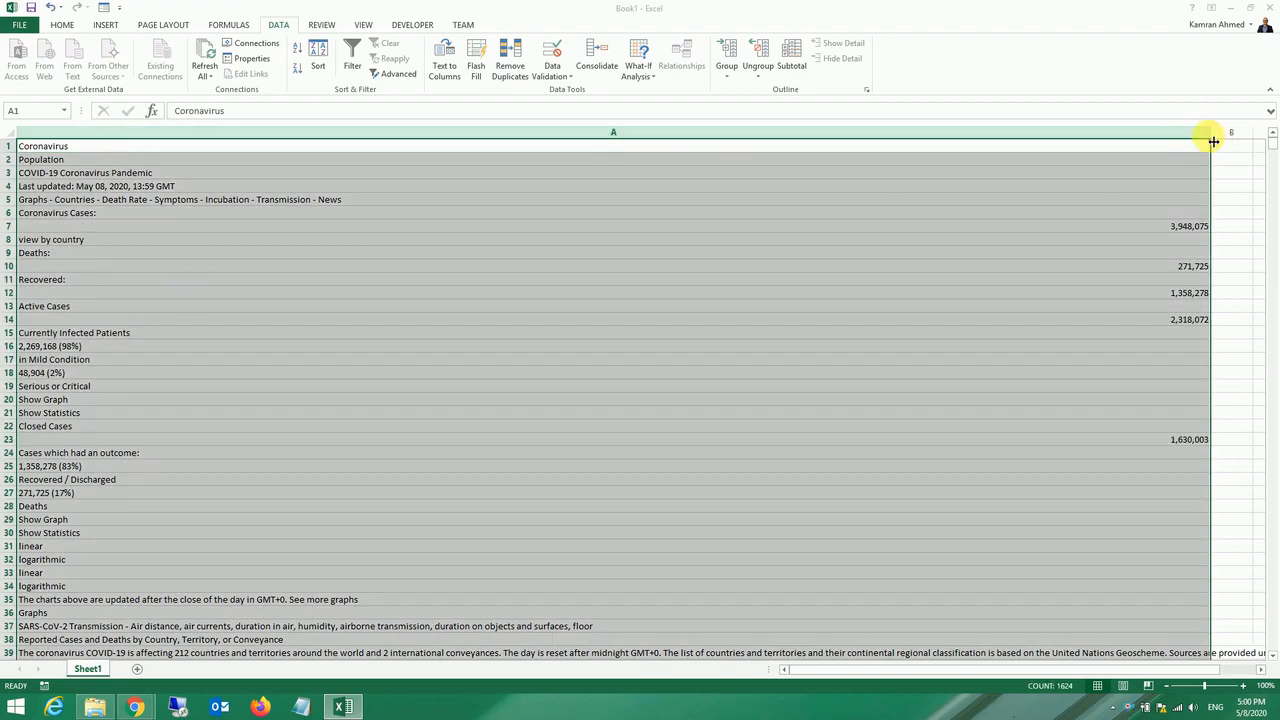
{"action": "left_click_drag", "start_coordinate": [1213, 141], "coordinate": [326, 142]}
Step: Compare the imported worksheet with the live Worldometer page in Chrome, and examine the country table from the World row downward
{"action": "scroll", "coordinate": [373, 352], "scroll_direction": "down", "scroll_amount": 10}
{"action": "key", "text": "alt+Tab"}
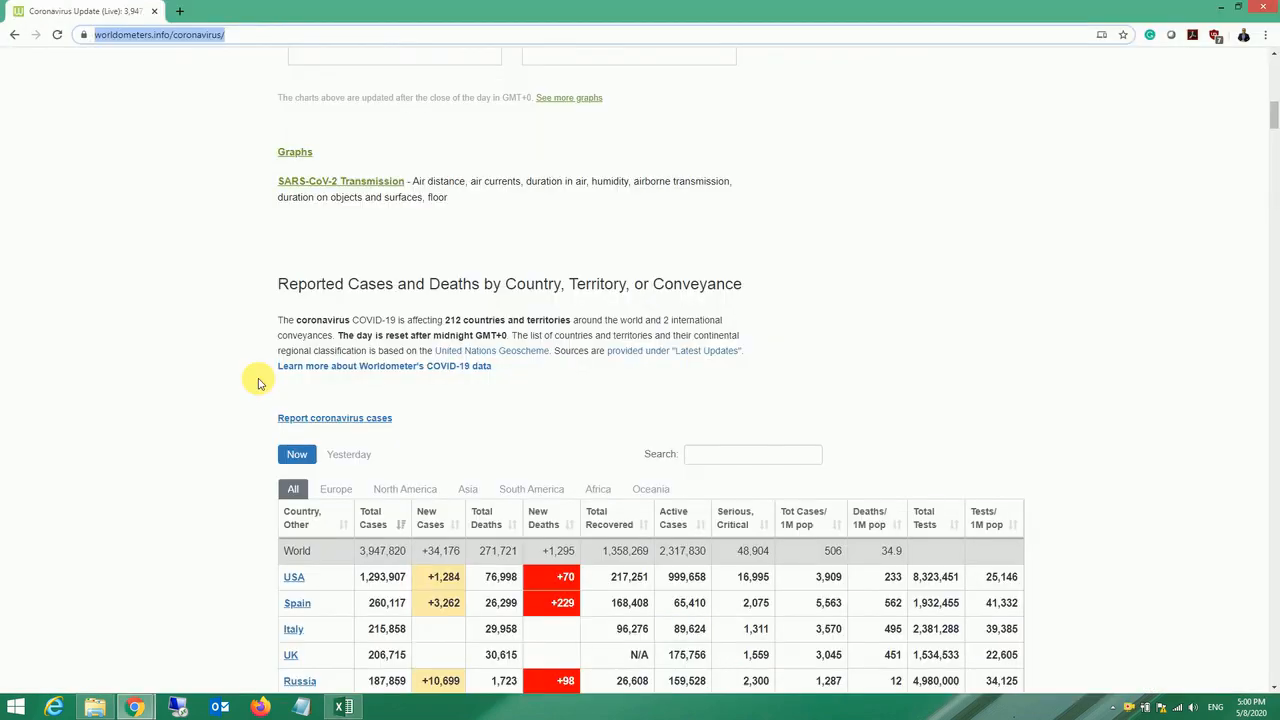
{"action": "scroll", "coordinate": [290, 500], "scroll_direction": "up", "scroll_amount": 15}
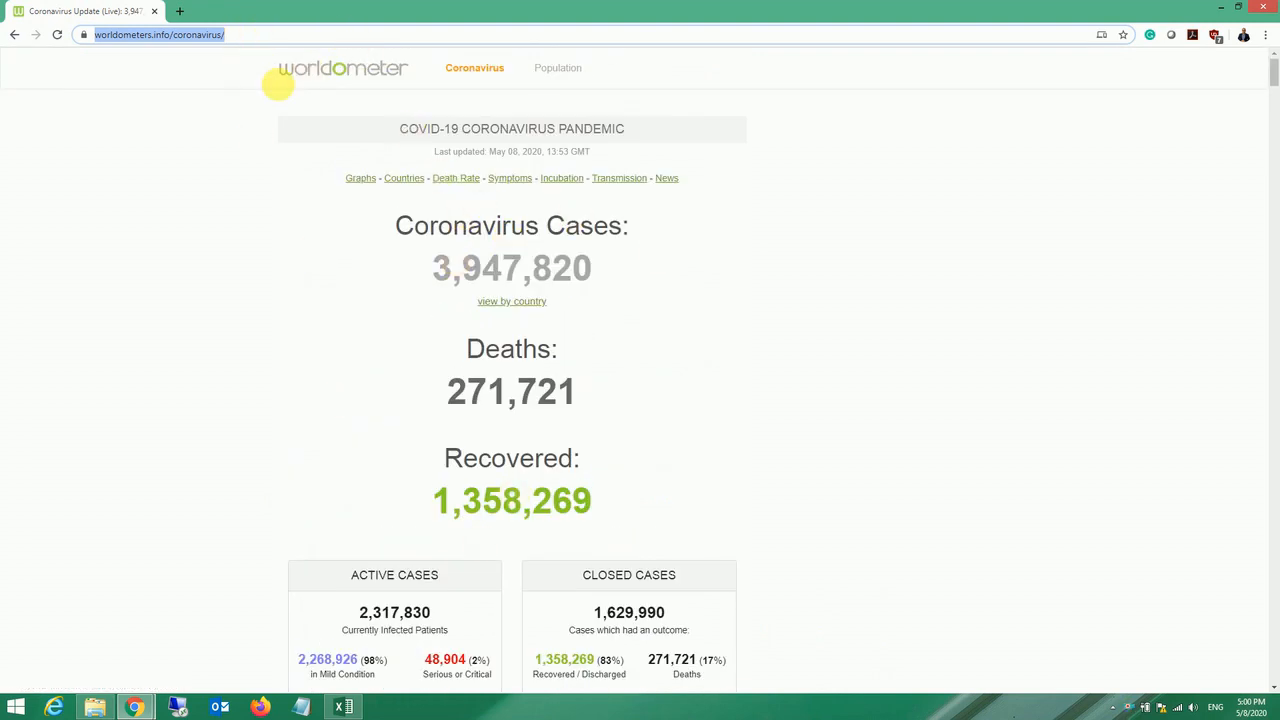
{"action": "scroll", "coordinate": [298, 487], "scroll_direction": "down", "scroll_amount": 3}
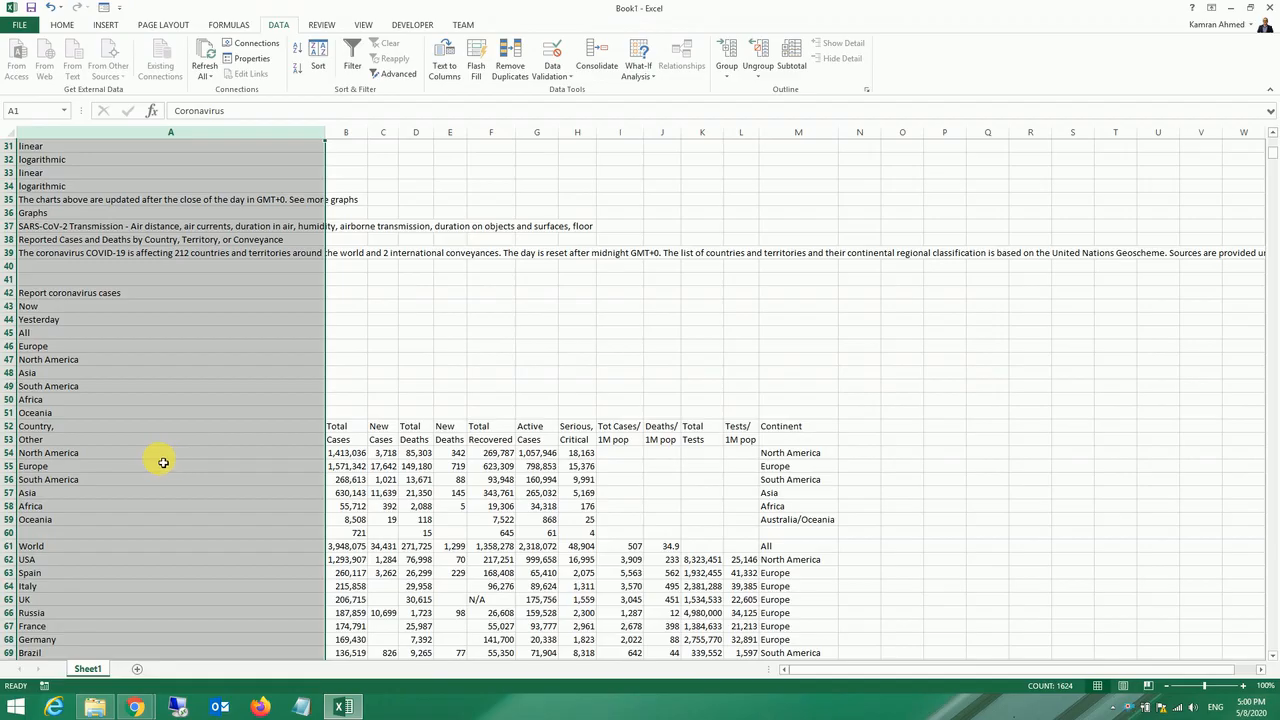
{"action": "scroll", "coordinate": [163, 462], "scroll_direction": "down", "scroll_amount": 6}
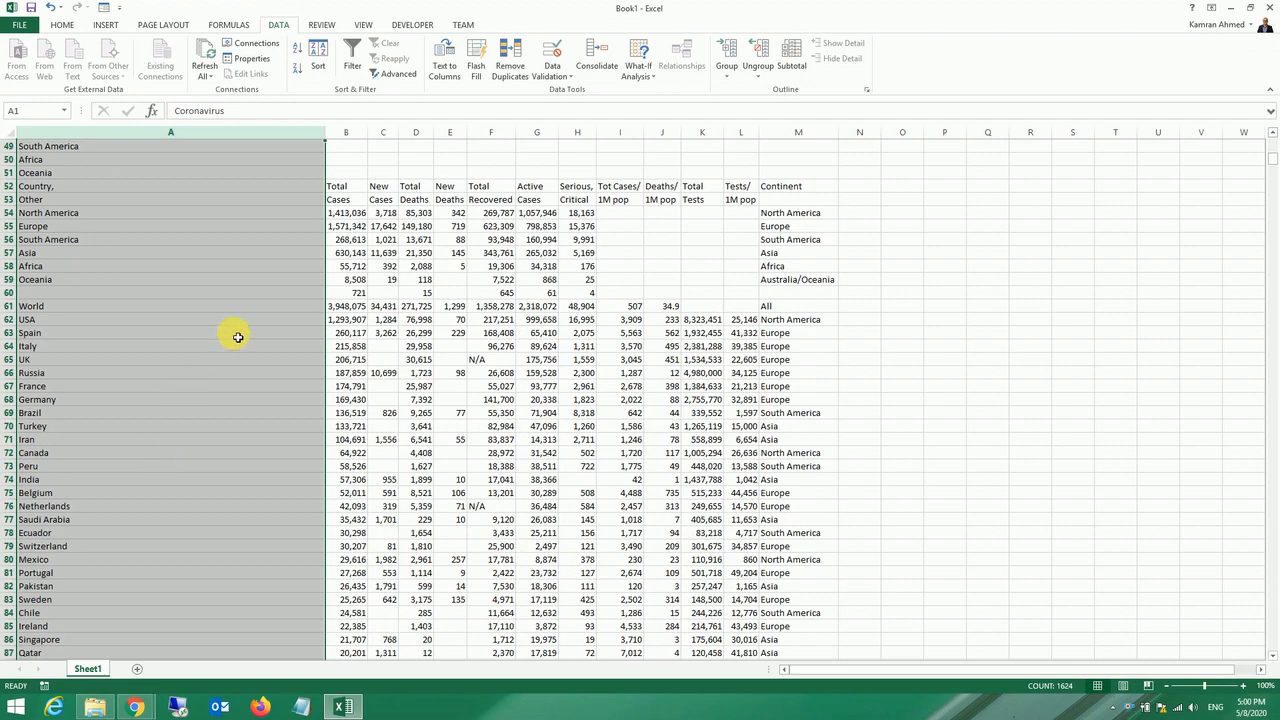
{"action": "left_click_drag", "start_coordinate": [137, 306], "coordinate": [347, 310]}
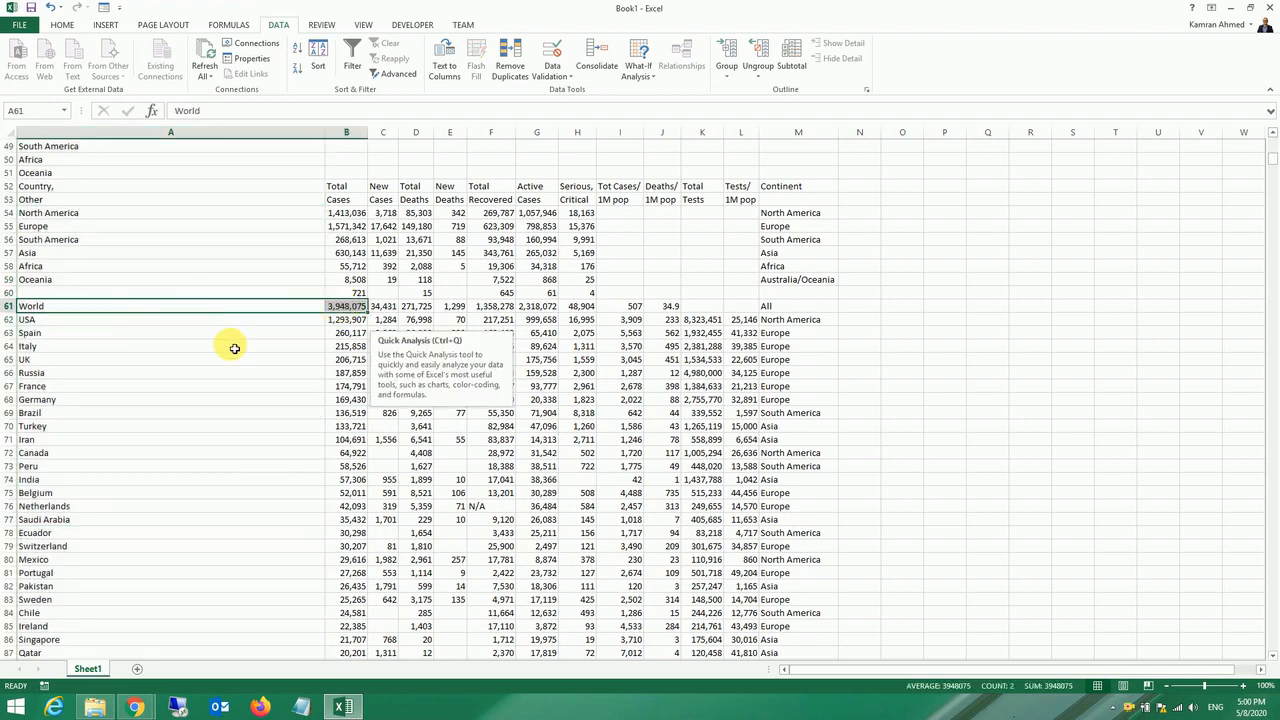
{"action": "scroll", "coordinate": [212, 360], "scroll_direction": "down", "scroll_amount": 11}
{"action": "scroll", "coordinate": [214, 361], "scroll_direction": "down", "scroll_amount": 20}
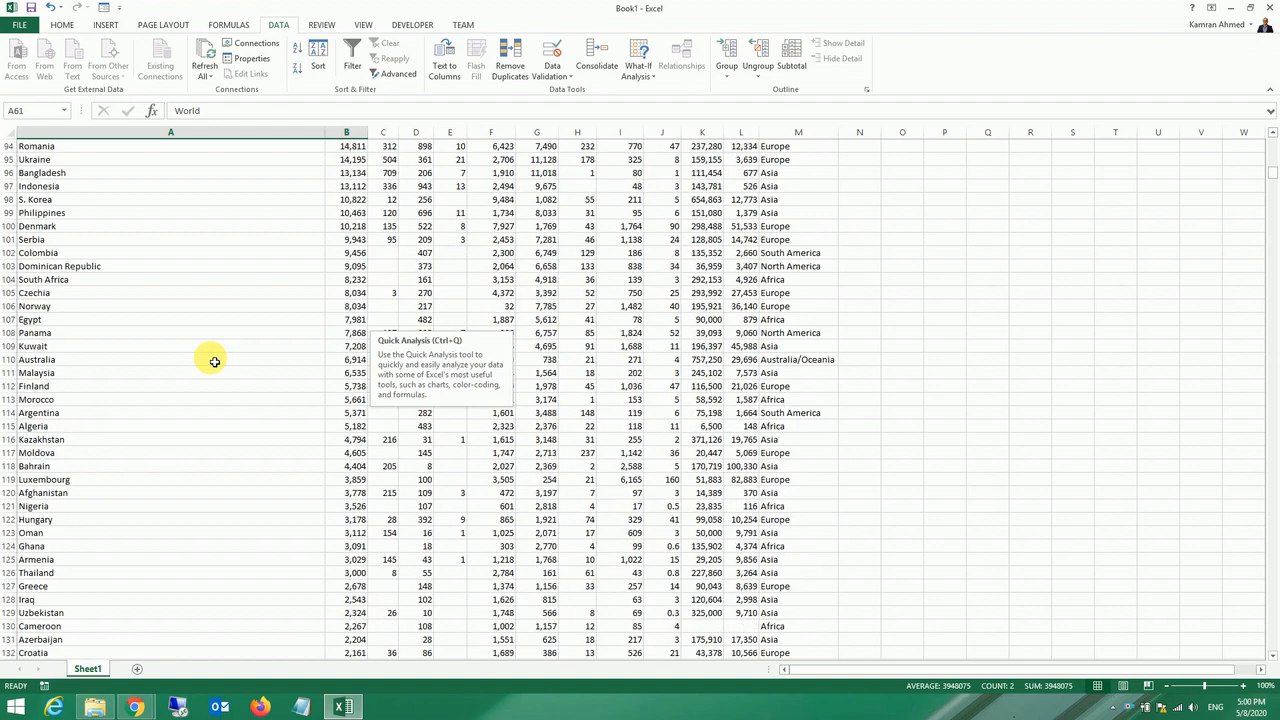
{"action": "scroll", "coordinate": [214, 361], "scroll_direction": "down", "scroll_amount": 4}
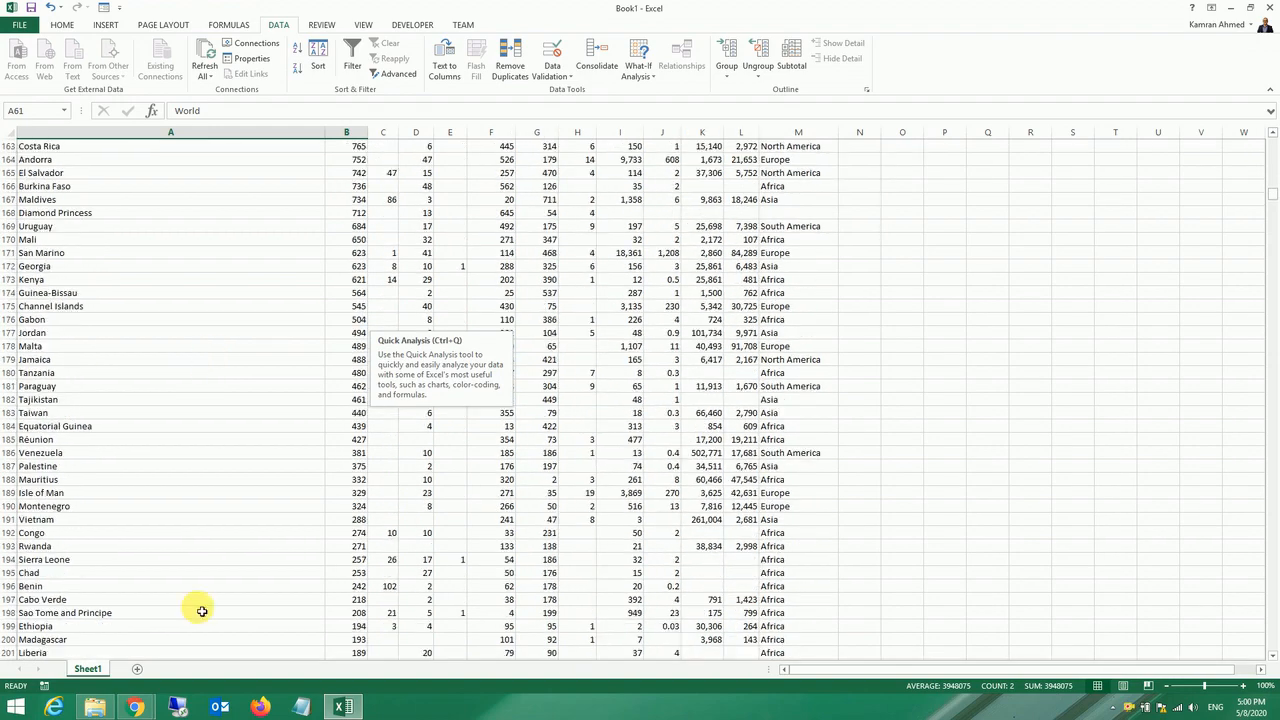
Step: Add a new worksheet and name it DASHBAORD DATA
{"action": "left_click", "coordinate": [136, 670]}
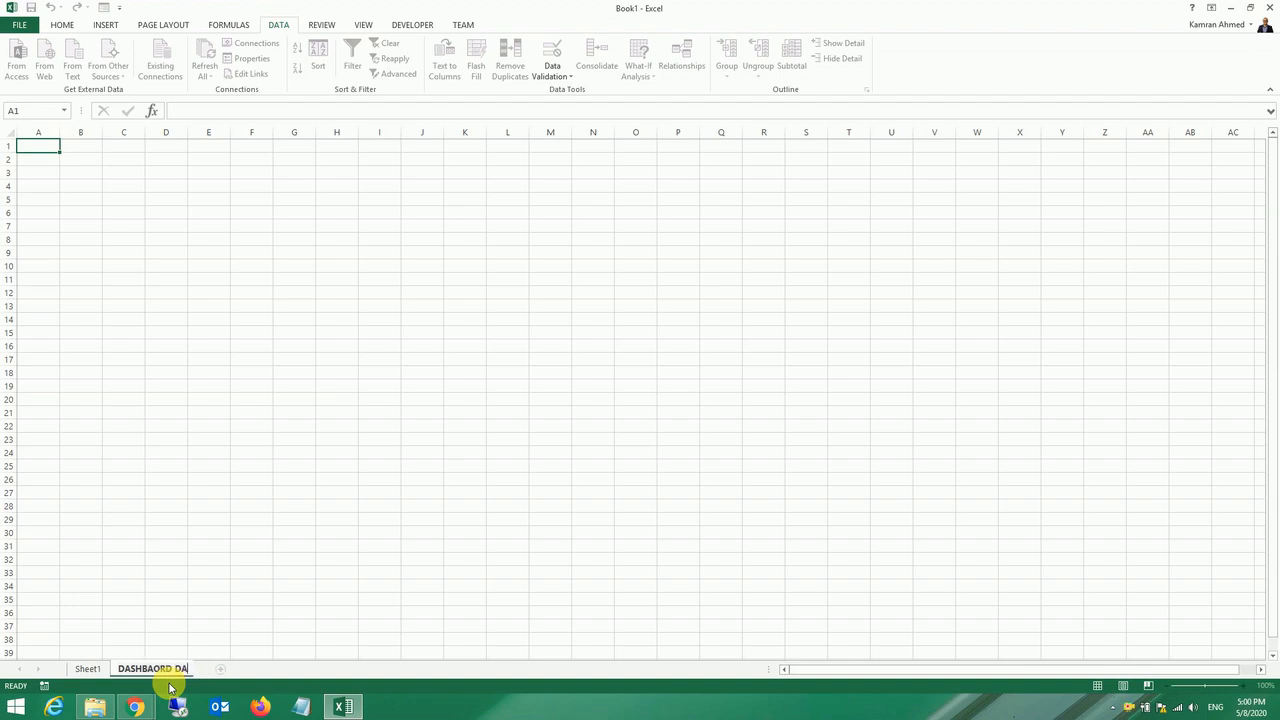
{"action": "type", "text": "TA"}
{"action": "key", "text": "Return"}
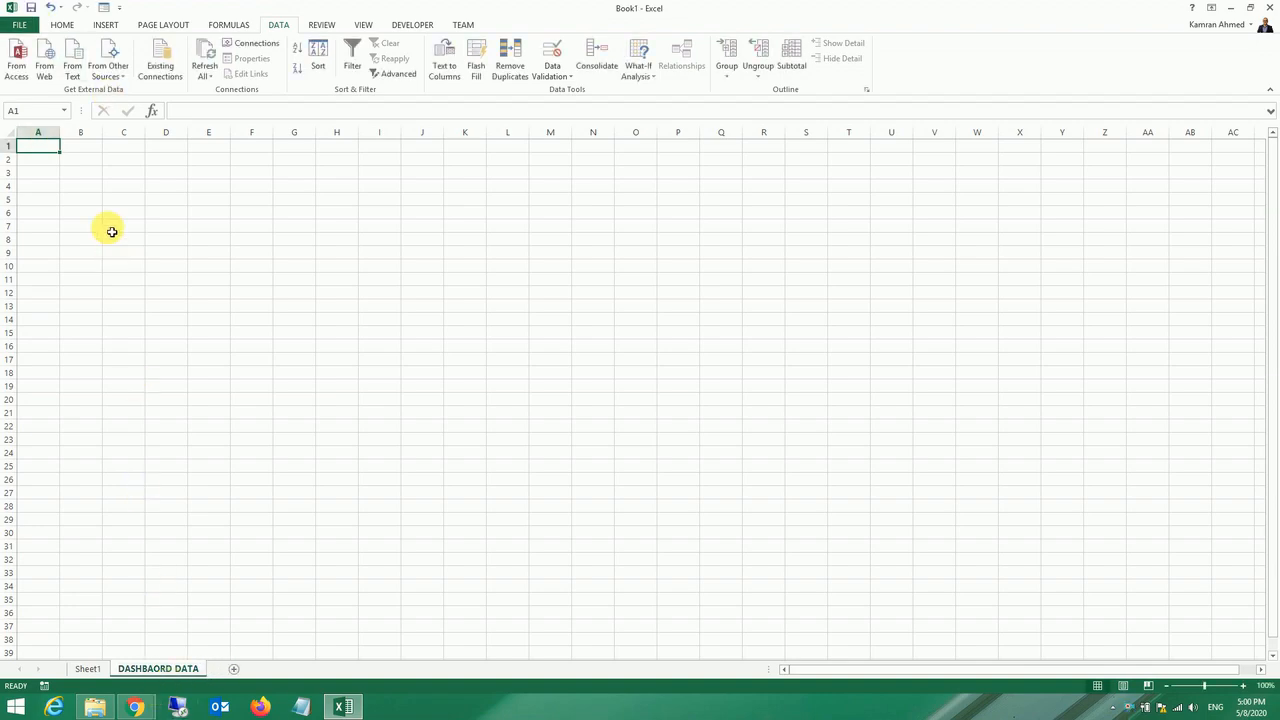
Step: Link cell A1 of the DASHBAORD DATA sheet to the World label with the formula =Sheet1!A61
{"action": "type", "text": "="}
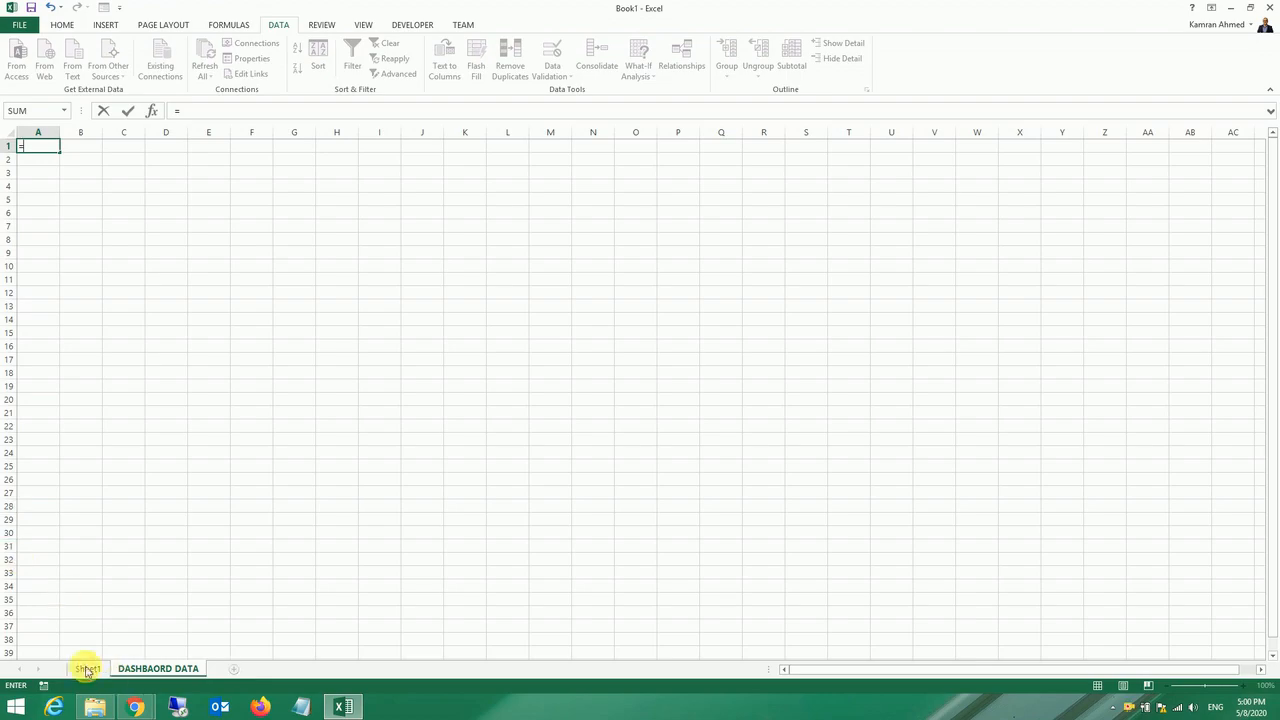
{"action": "left_click", "coordinate": [87, 669]}
{"action": "scroll", "coordinate": [166, 432], "scroll_direction": "up", "scroll_amount": 10}
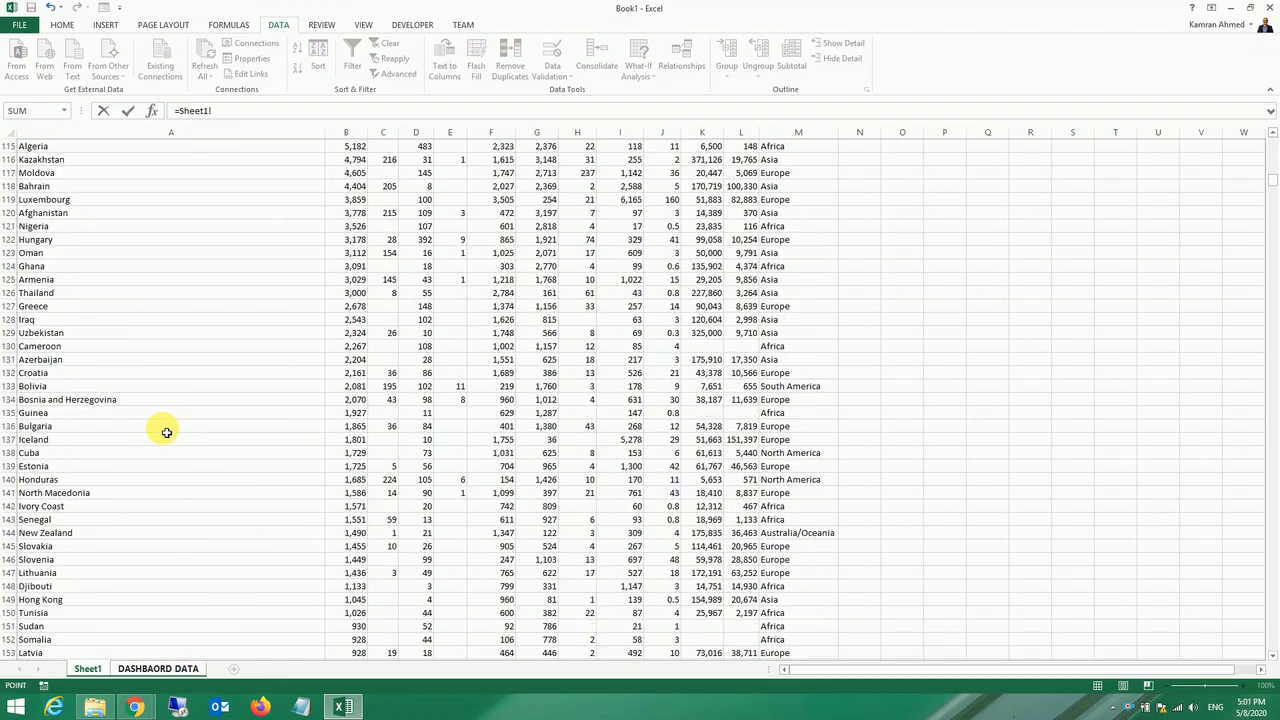
{"action": "scroll", "coordinate": [166, 432], "scroll_direction": "up", "scroll_amount": 20}
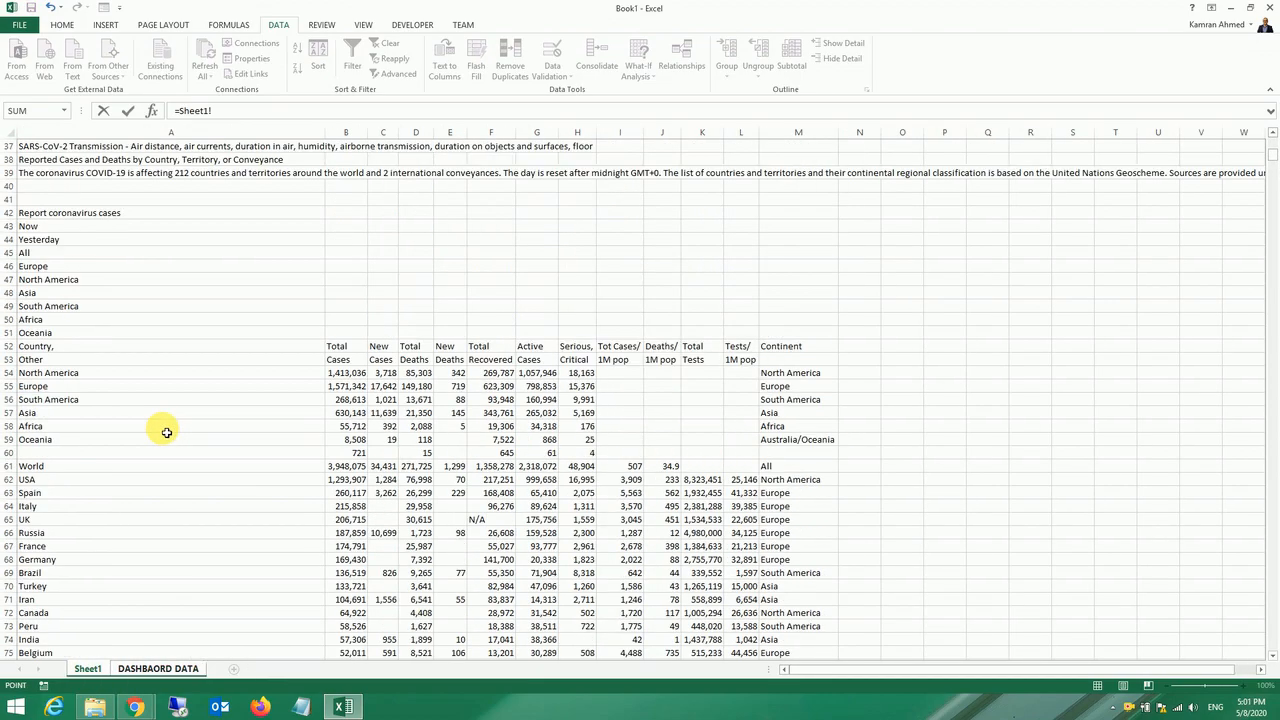
{"action": "left_click", "coordinate": [85, 470]}
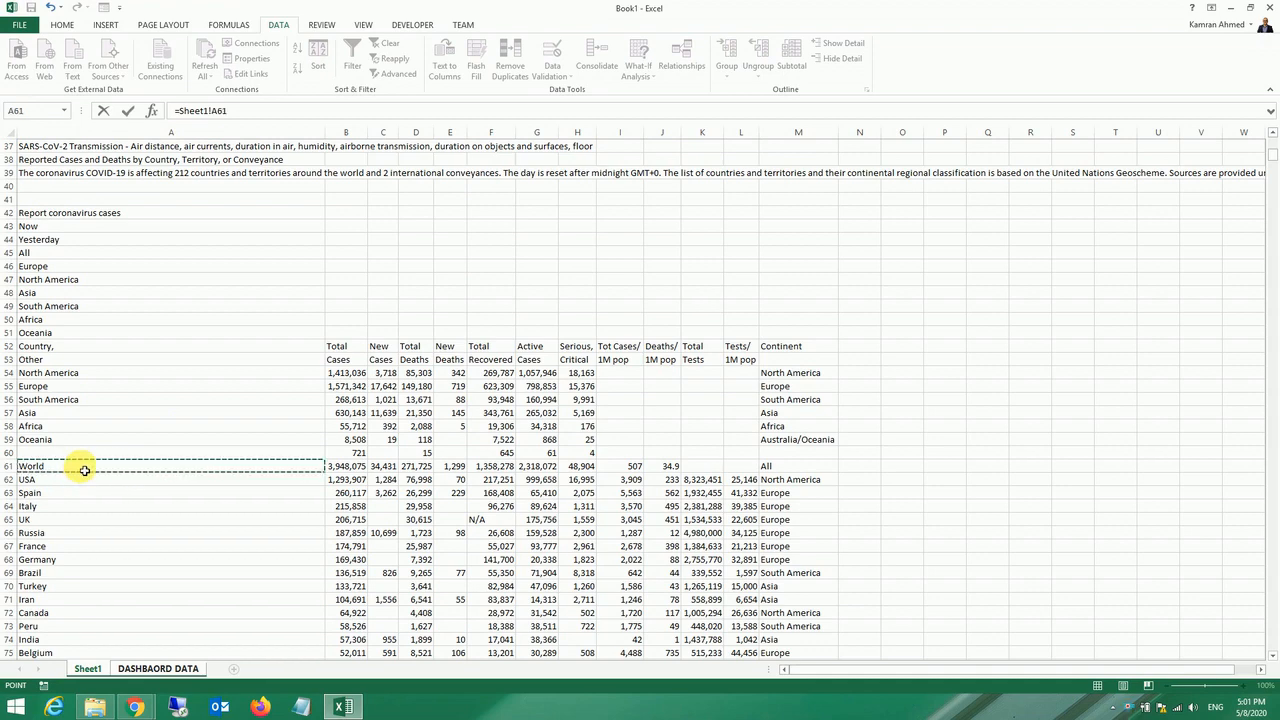
{"action": "key", "text": "Return"}
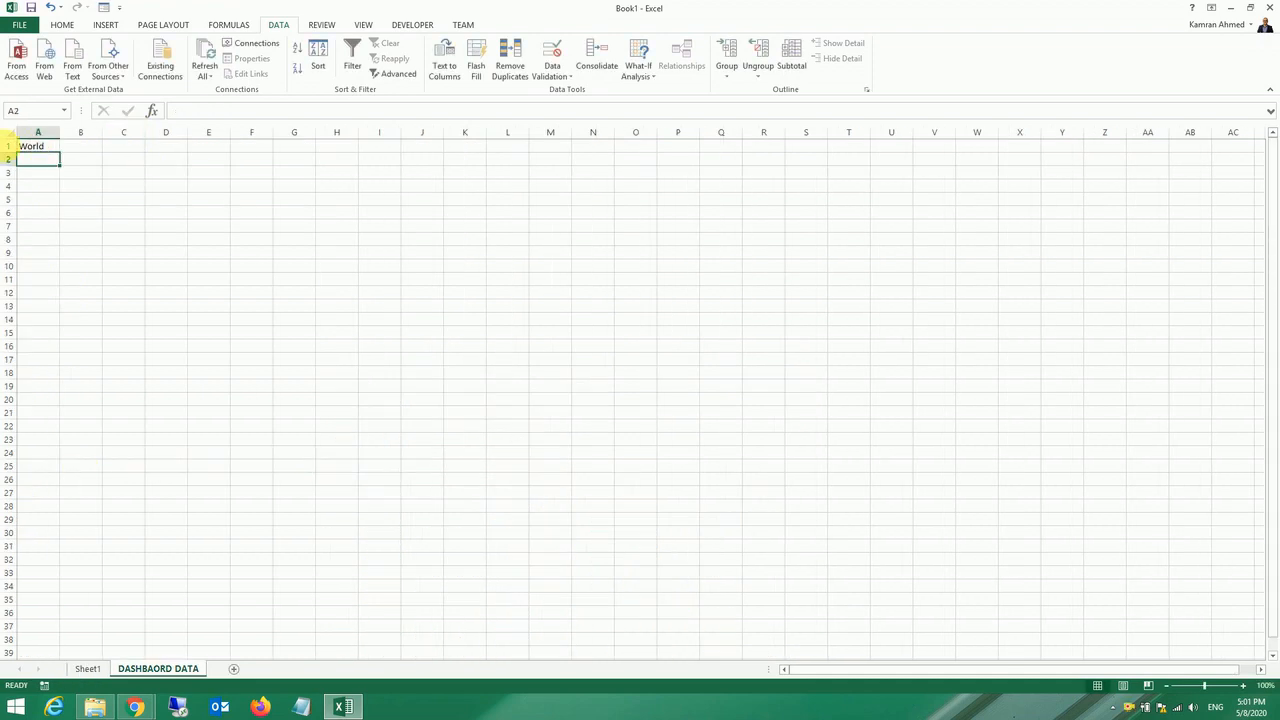
Step: Insert a row above the World entry and enter the heading COUNTARY in A1
{"action": "right_click", "coordinate": [8, 146]}
{"action": "left_click", "coordinate": [45, 238]}
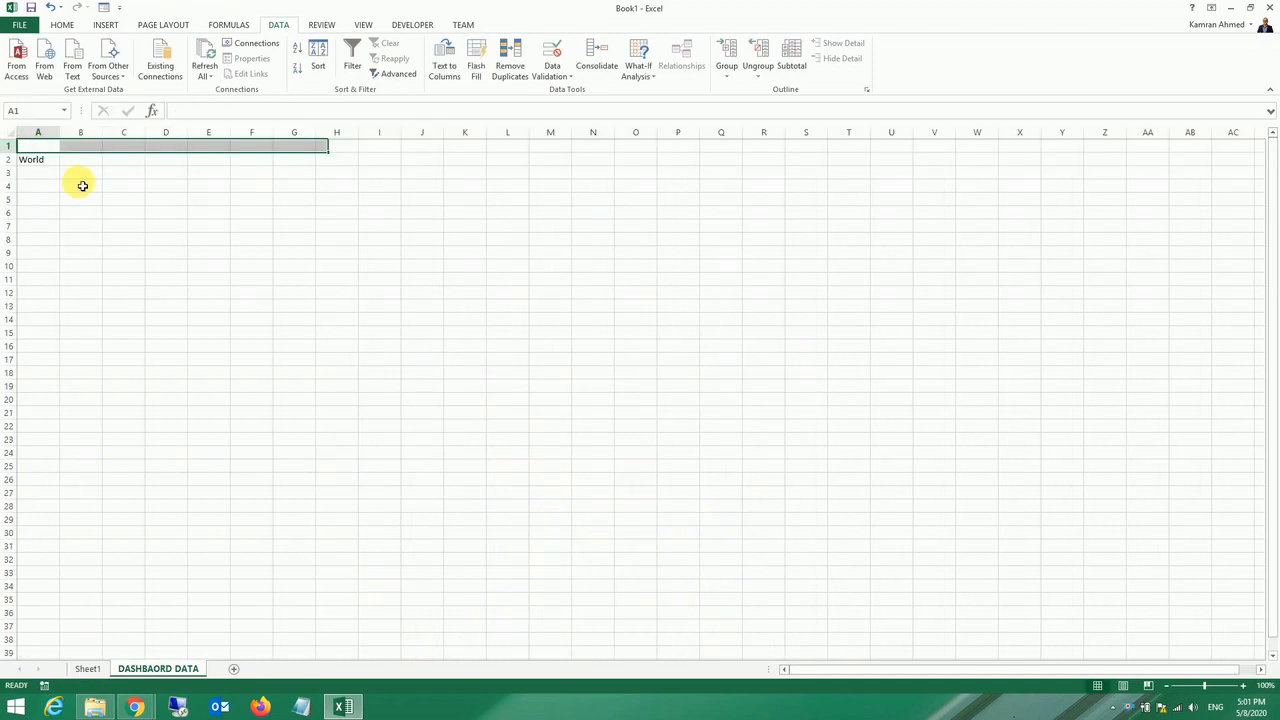
{"action": "type", "text": "COUNTARY"}
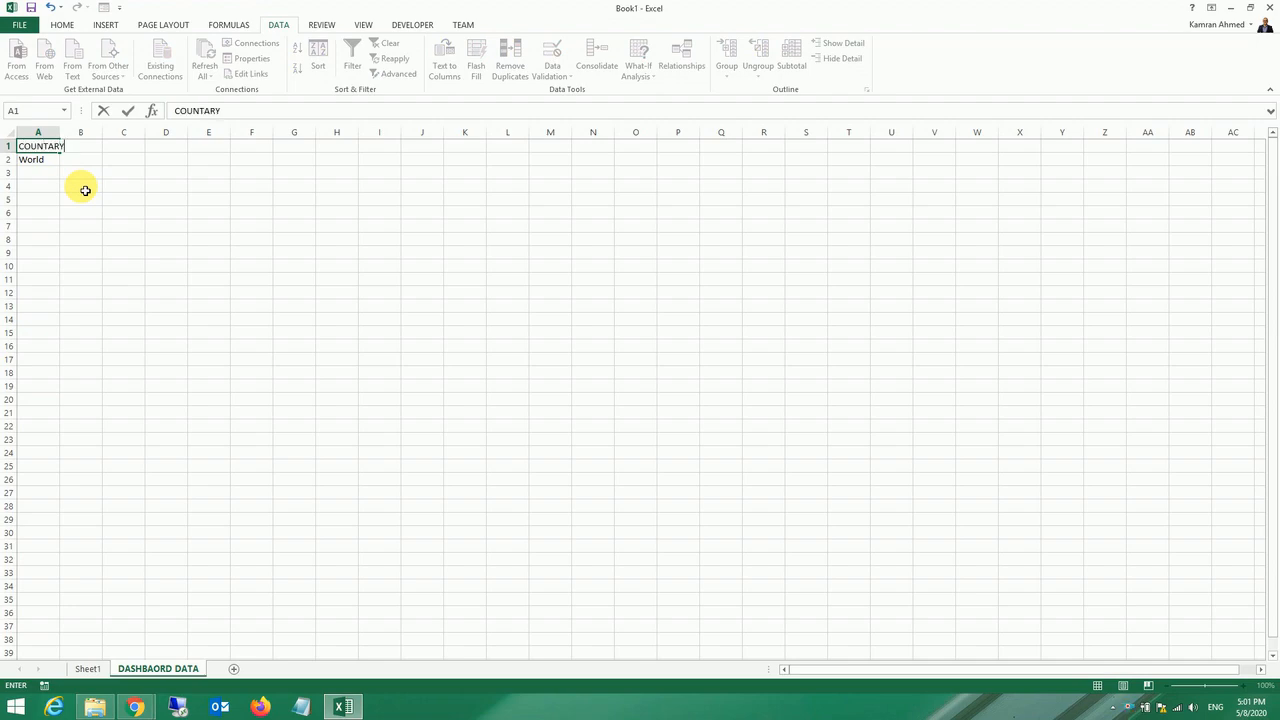
{"action": "key", "text": "Return"}
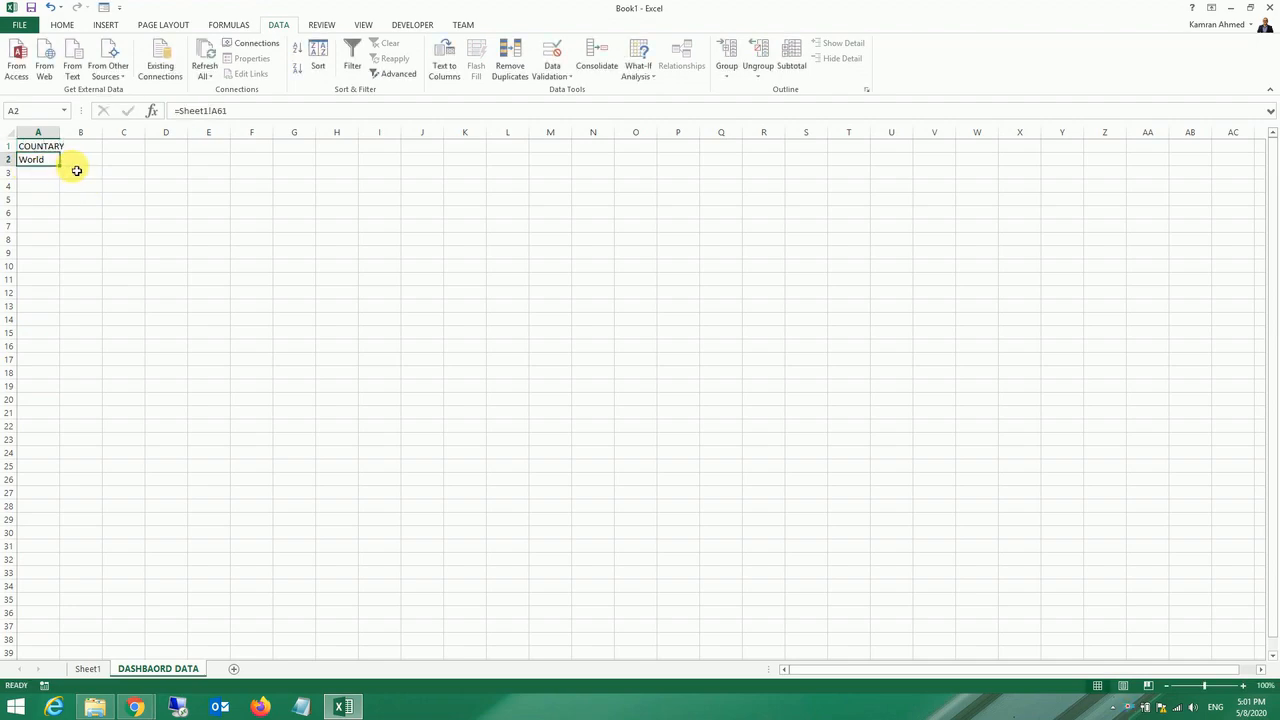
Step: Copy the table headings B52:M52 from Sheet1 and paste them into the DASHBAORD DATA sheet starting at C1
{"action": "left_click", "coordinate": [88, 668]}
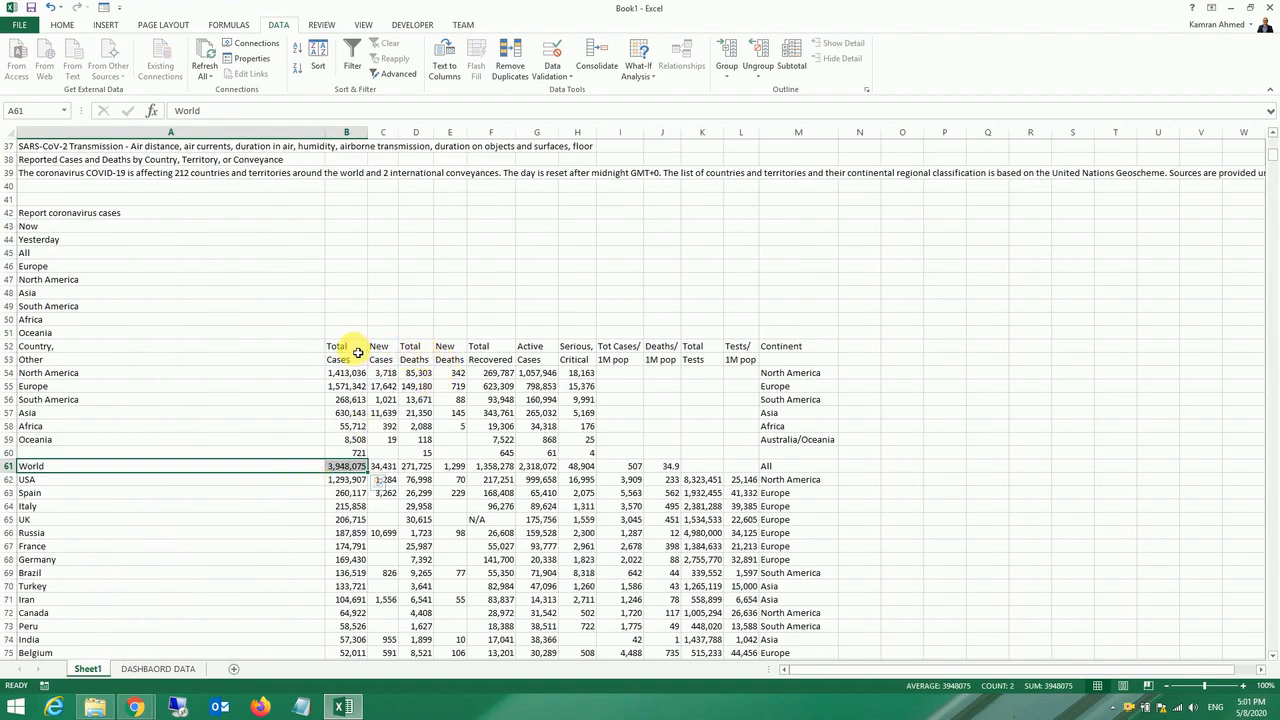
{"action": "left_click_drag", "start_coordinate": [357, 352], "coordinate": [795, 346]}
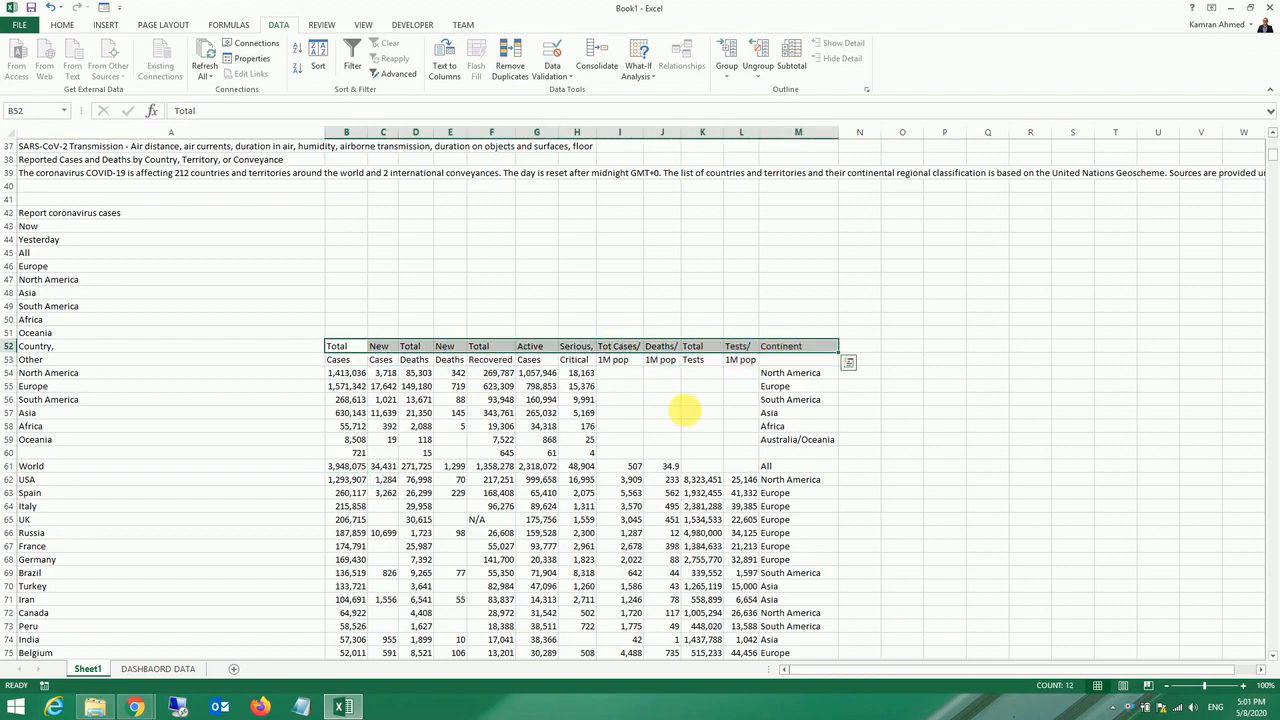
{"action": "key", "text": "ctrl+c"}
{"action": "left_click", "coordinate": [180, 668]}
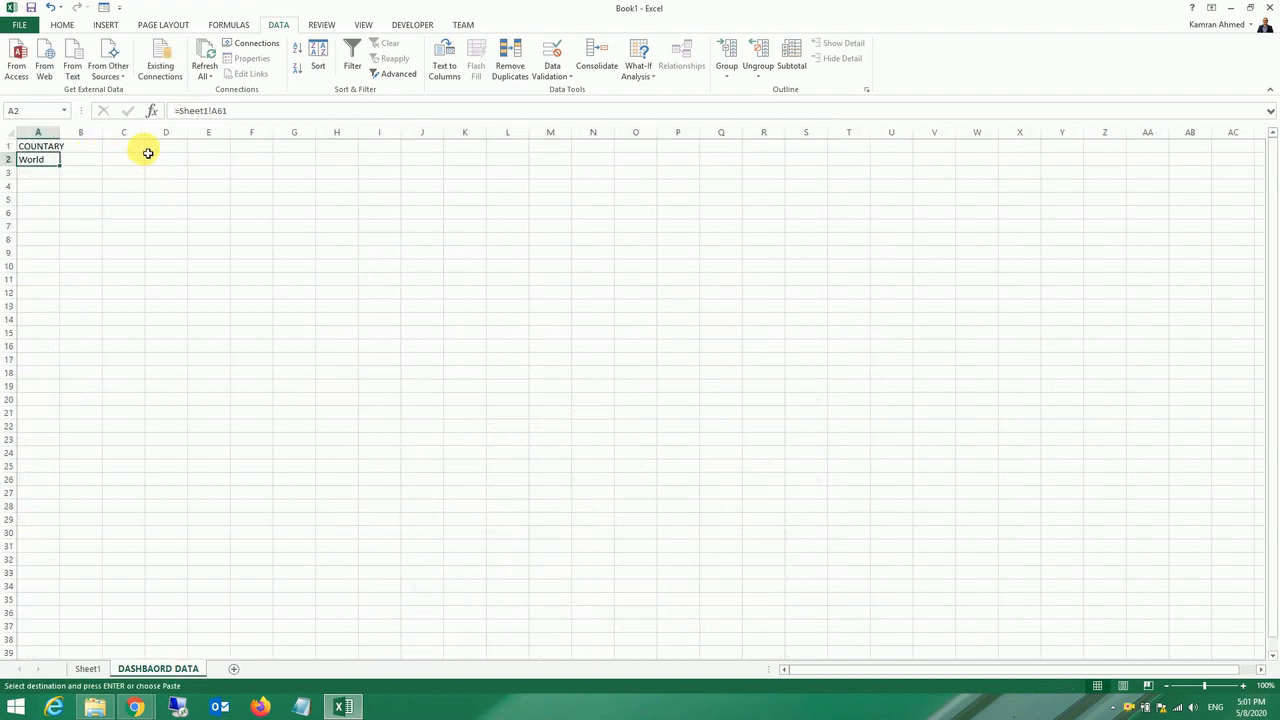
{"action": "left_click", "coordinate": [140, 147]}
{"action": "key", "text": "ctrl+v"}
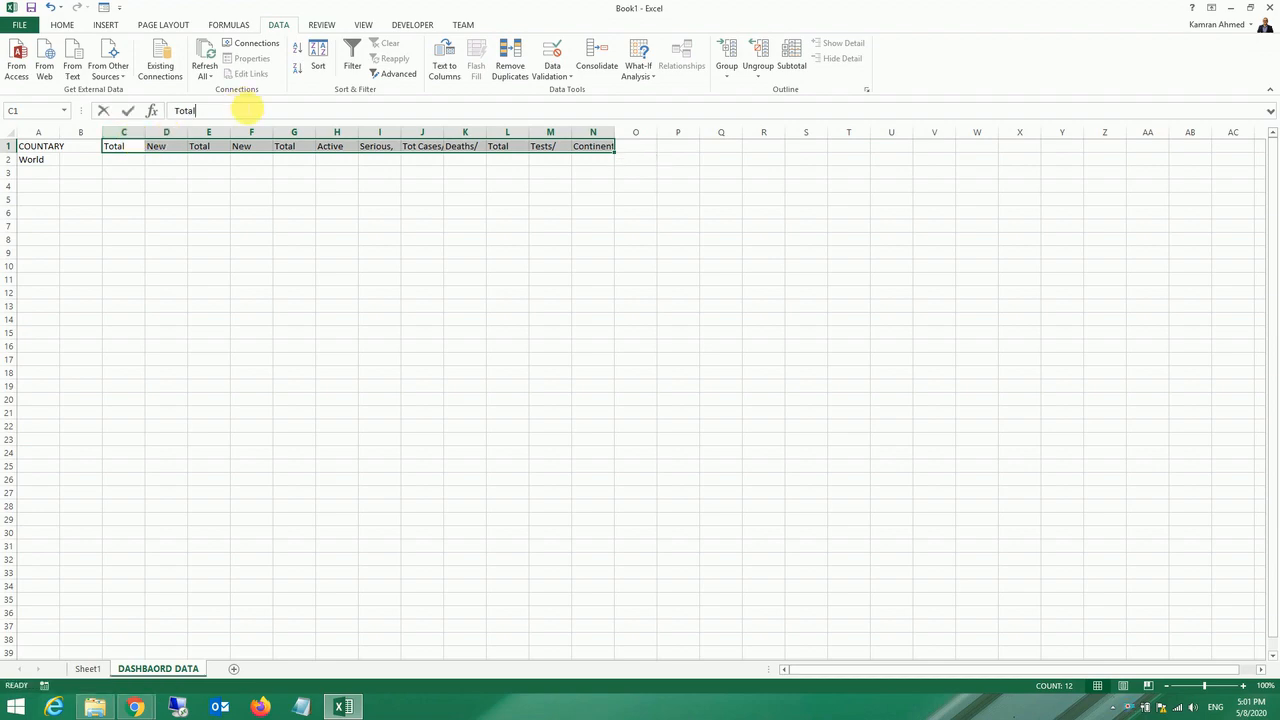
Step: Complete the headings in C1 as Total Cases and D1 as New Cases, auto-fitting column C
{"action": "left_click", "coordinate": [245, 110]}
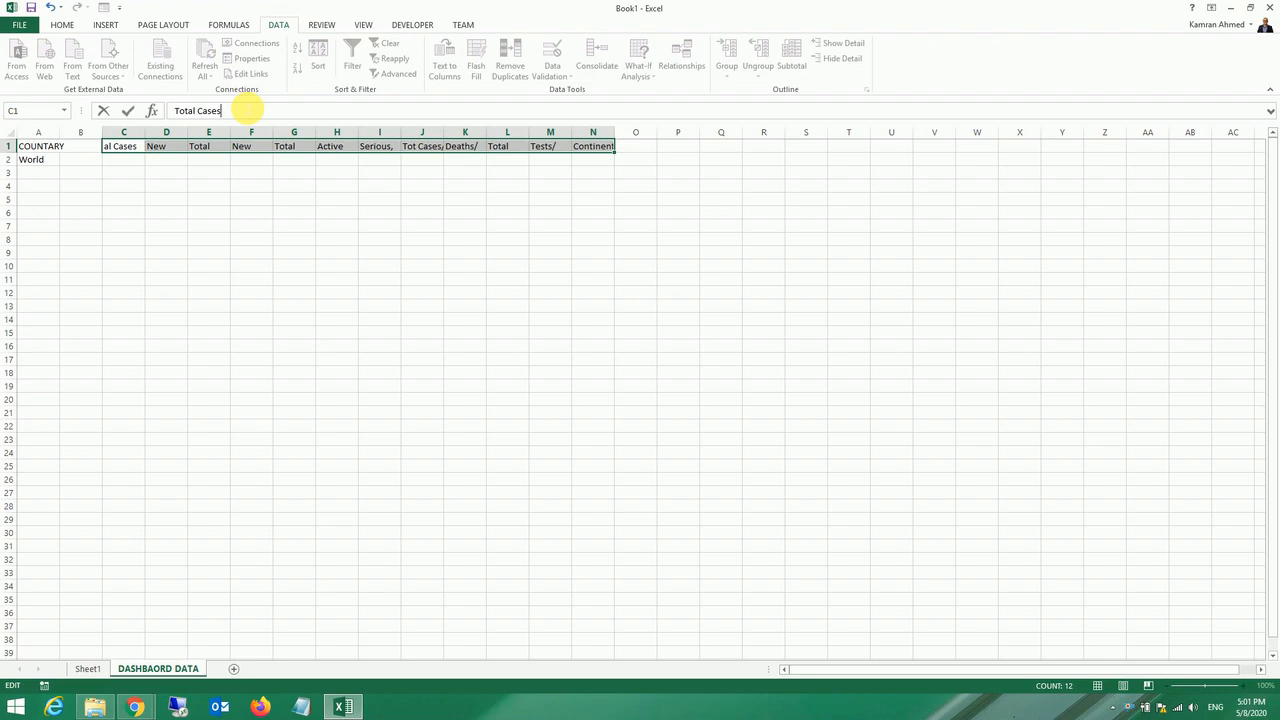
{"action": "key", "text": "Tab"}
{"action": "double_click", "coordinate": [150, 138]}
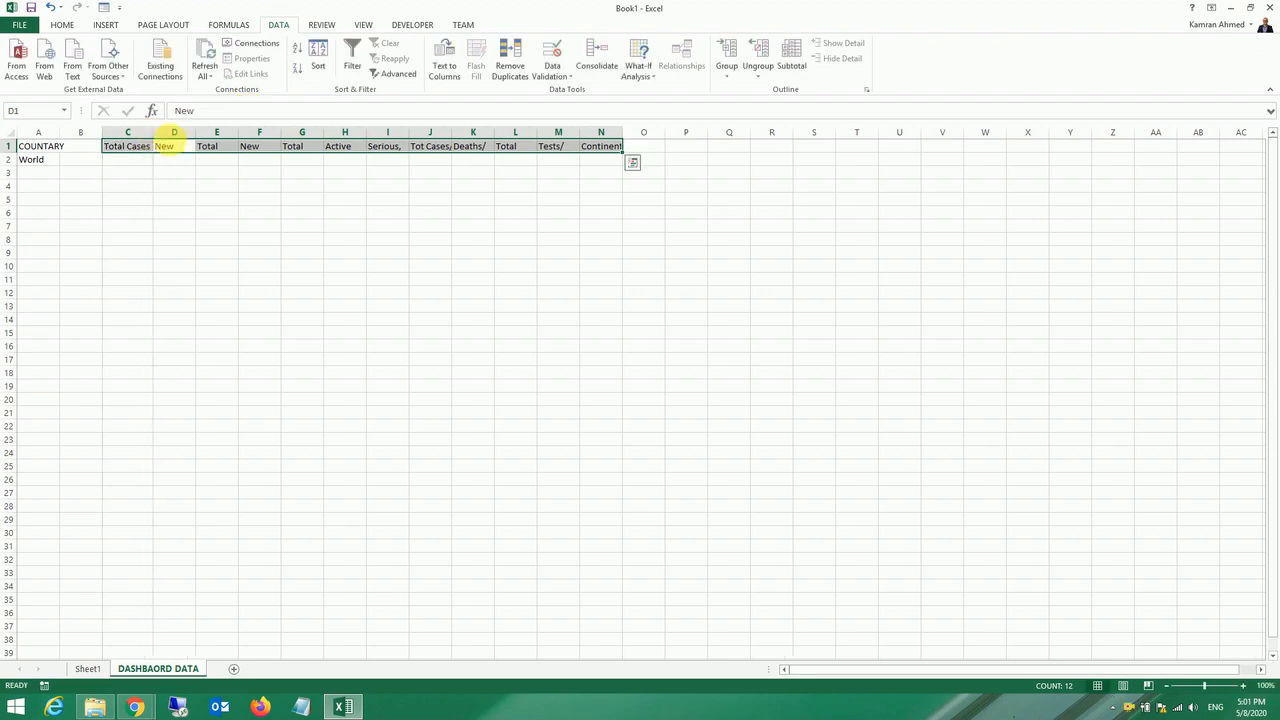
{"action": "left_click", "coordinate": [165, 147]}
{"action": "left_click", "coordinate": [212, 113]}
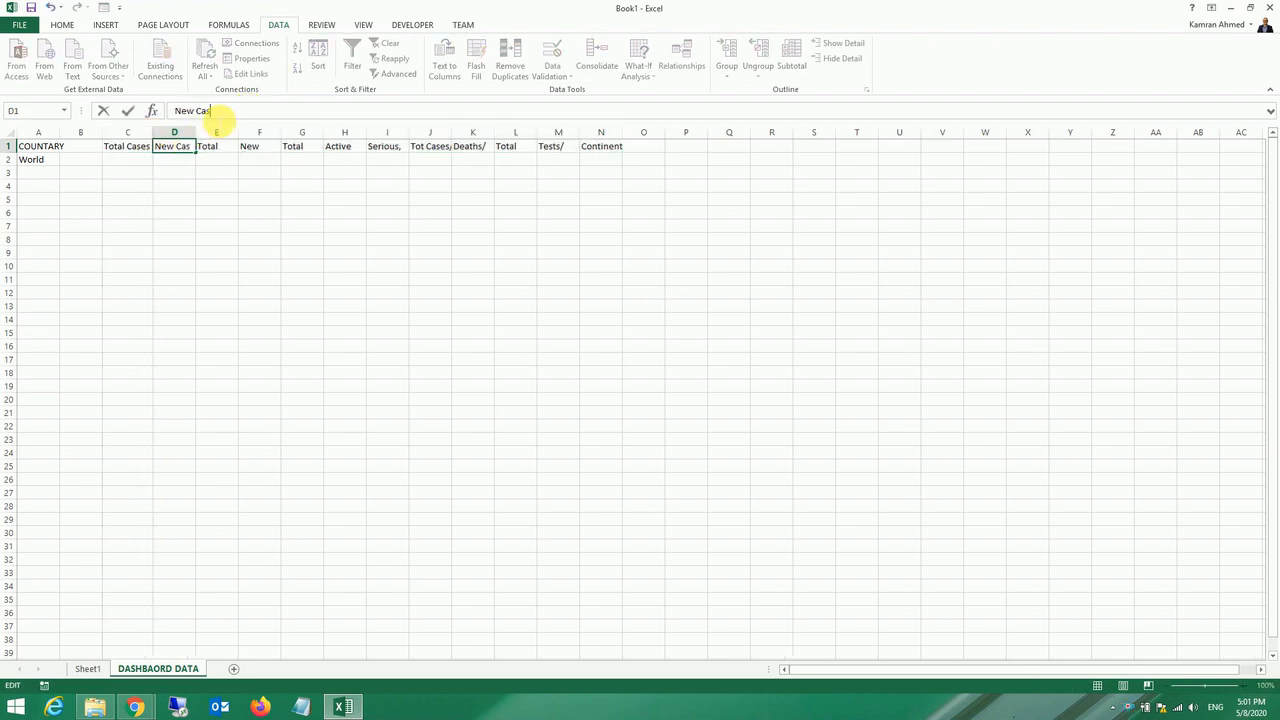
{"action": "type", "text": "Cases"}
{"action": "key", "text": "Return"}
Step: Complete the headings in E1 as Total Deaths and F1 as New Deaths
{"action": "left_click", "coordinate": [242, 145]}
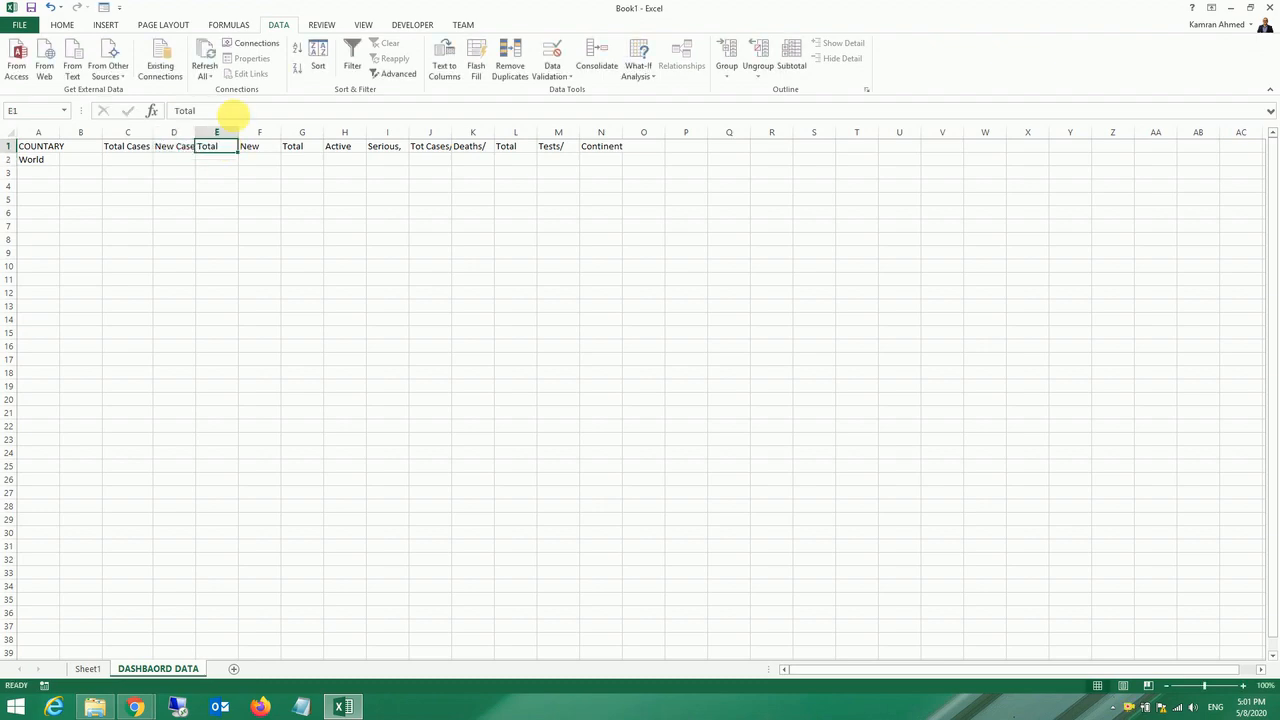
{"action": "left_click", "coordinate": [234, 112]}
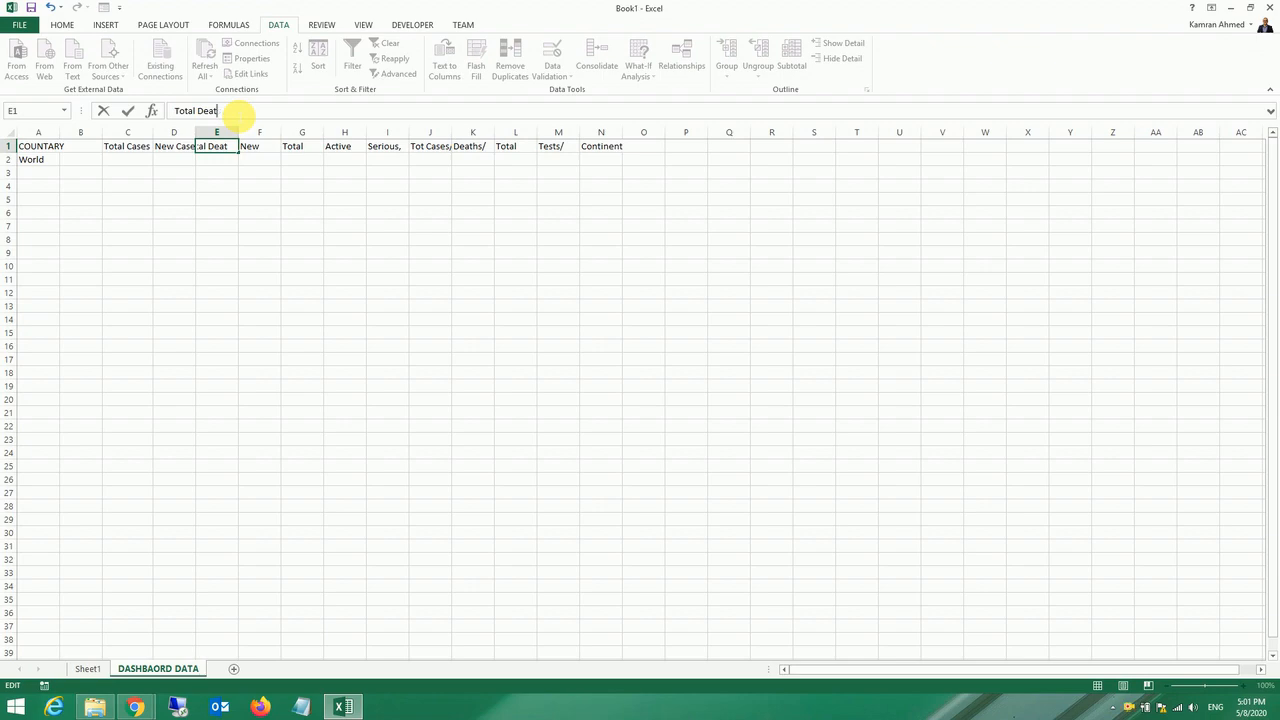
{"action": "type", "text": "Deaths"}
{"action": "key", "text": "Return"}
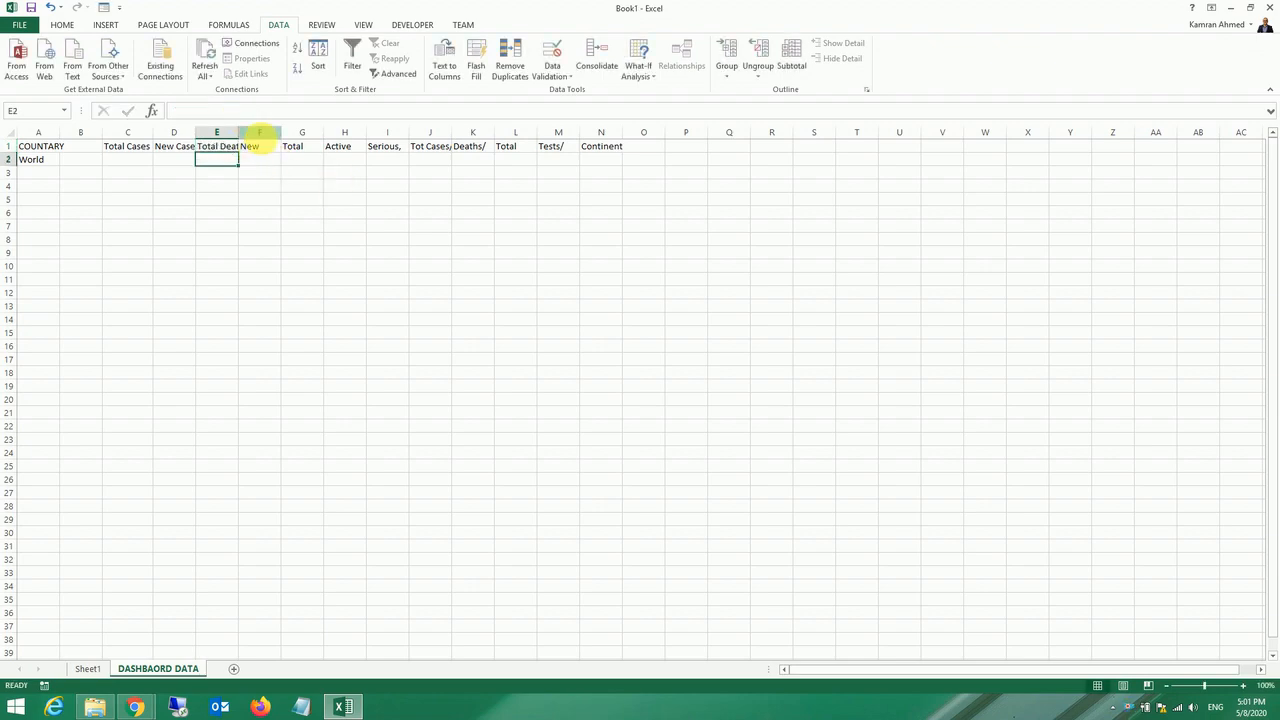
{"action": "left_click", "coordinate": [259, 132]}
{"action": "left_click", "coordinate": [234, 112]}
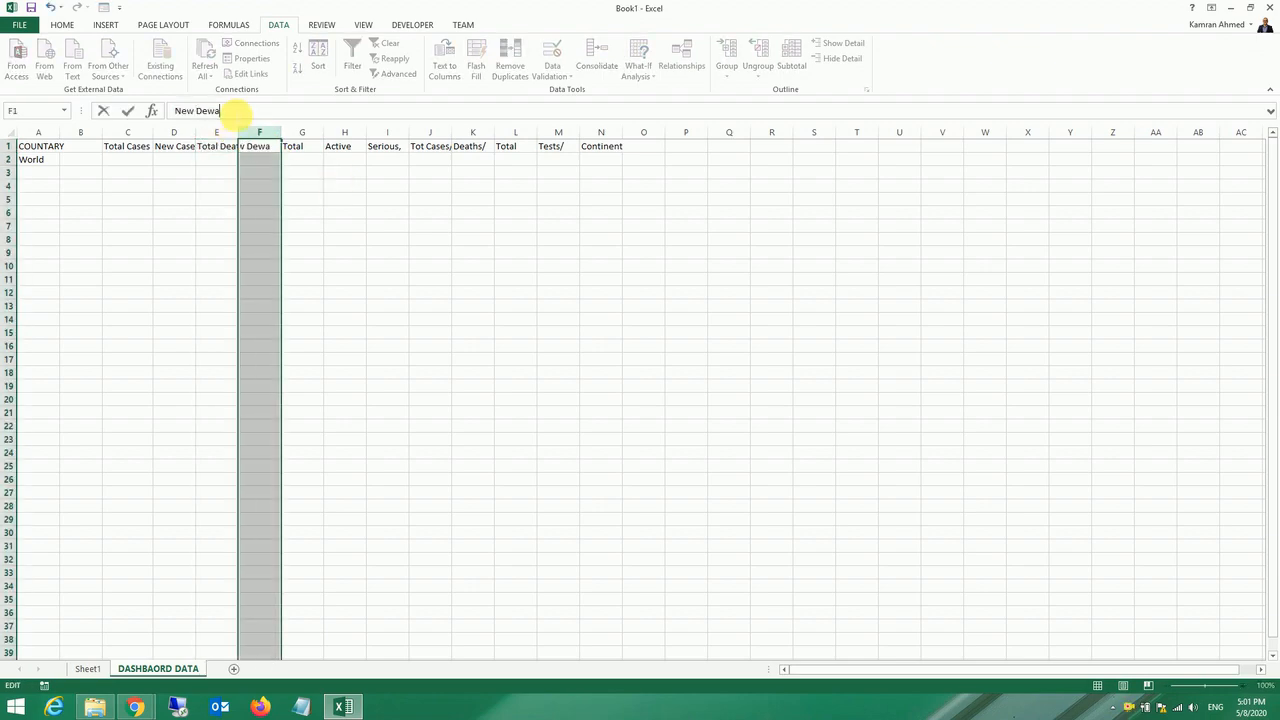
{"action": "type", "text": "Dewaths"}
{"action": "key", "text": "Return"}
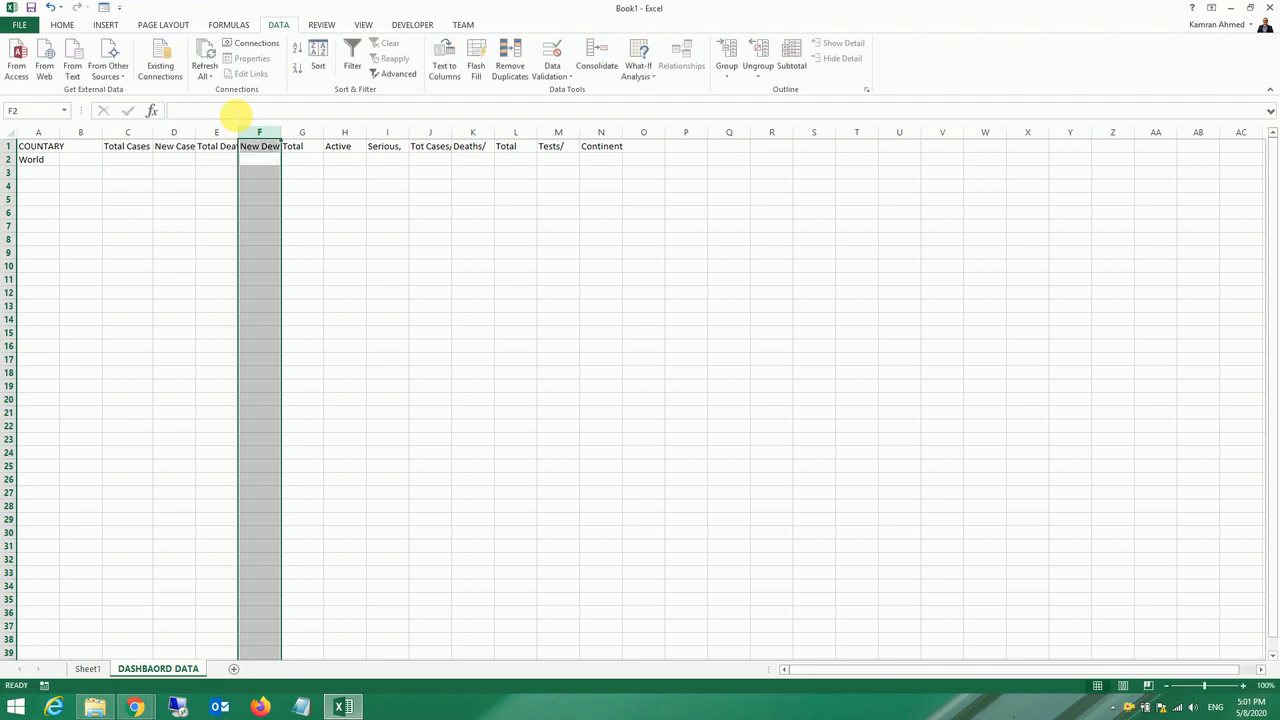
{"action": "left_click", "coordinate": [259, 146]}
{"action": "left_click", "coordinate": [205, 110]}
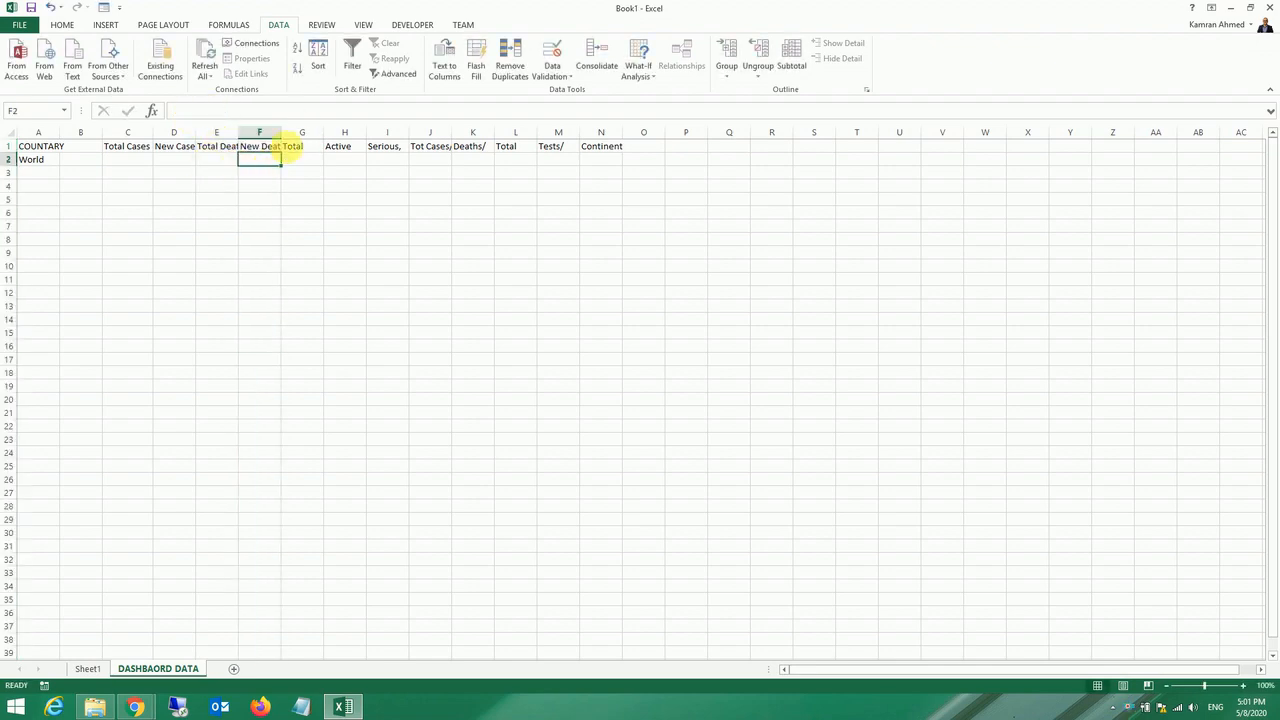
Step: Check the two-line headings on Sheet1, and complete G1 as Total Recovered and H1 as Active cases
{"action": "left_click", "coordinate": [292, 146]}
{"action": "left_click", "coordinate": [88, 669]}
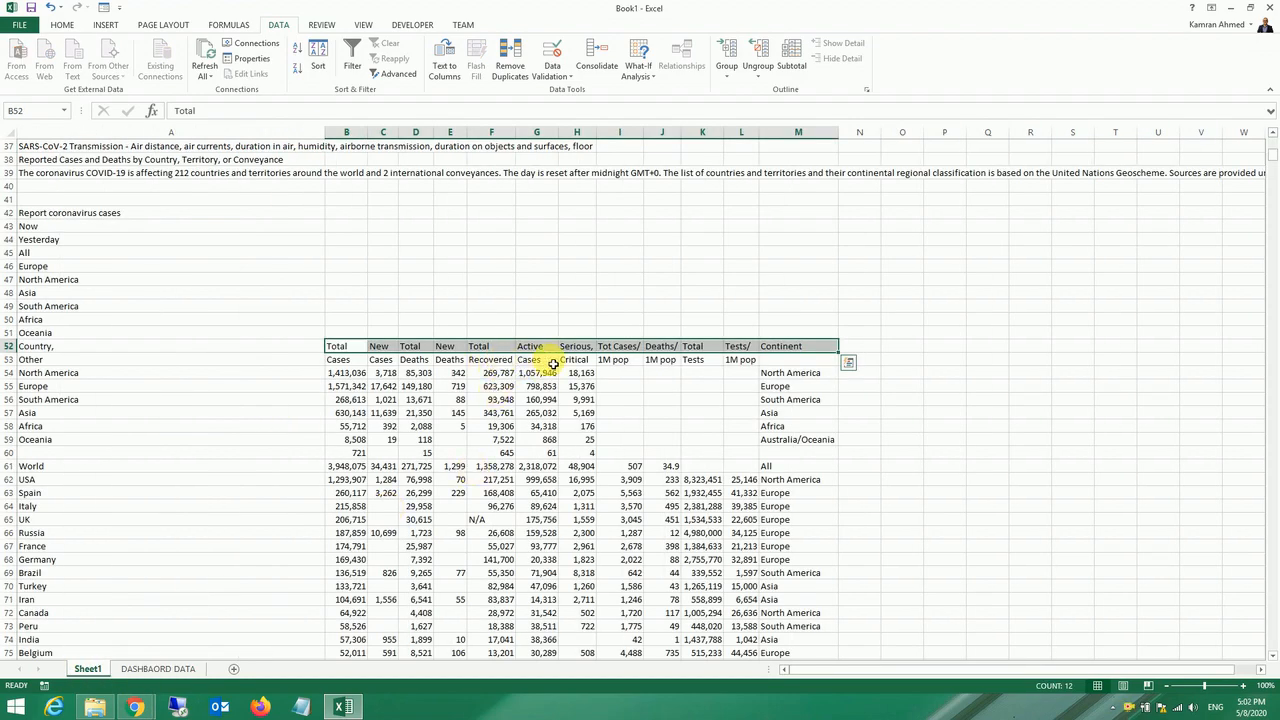
{"action": "left_click", "coordinate": [172, 670]}
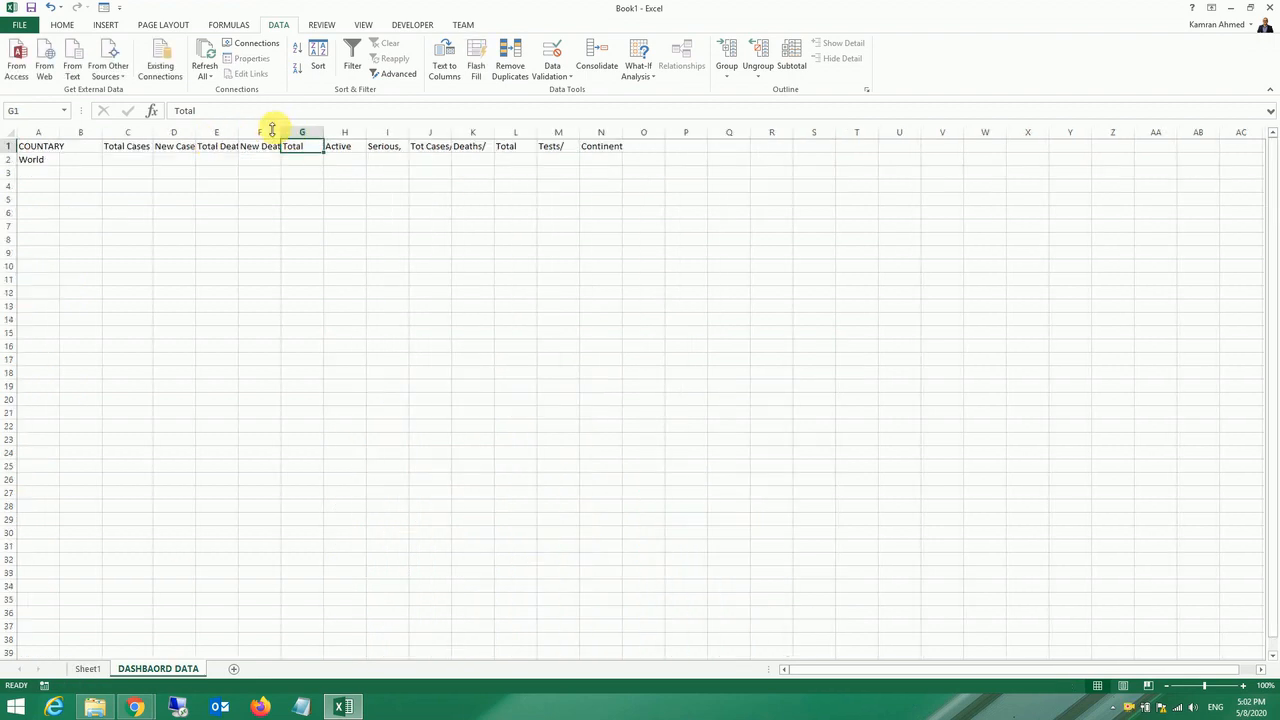
{"action": "left_click", "coordinate": [238, 114]}
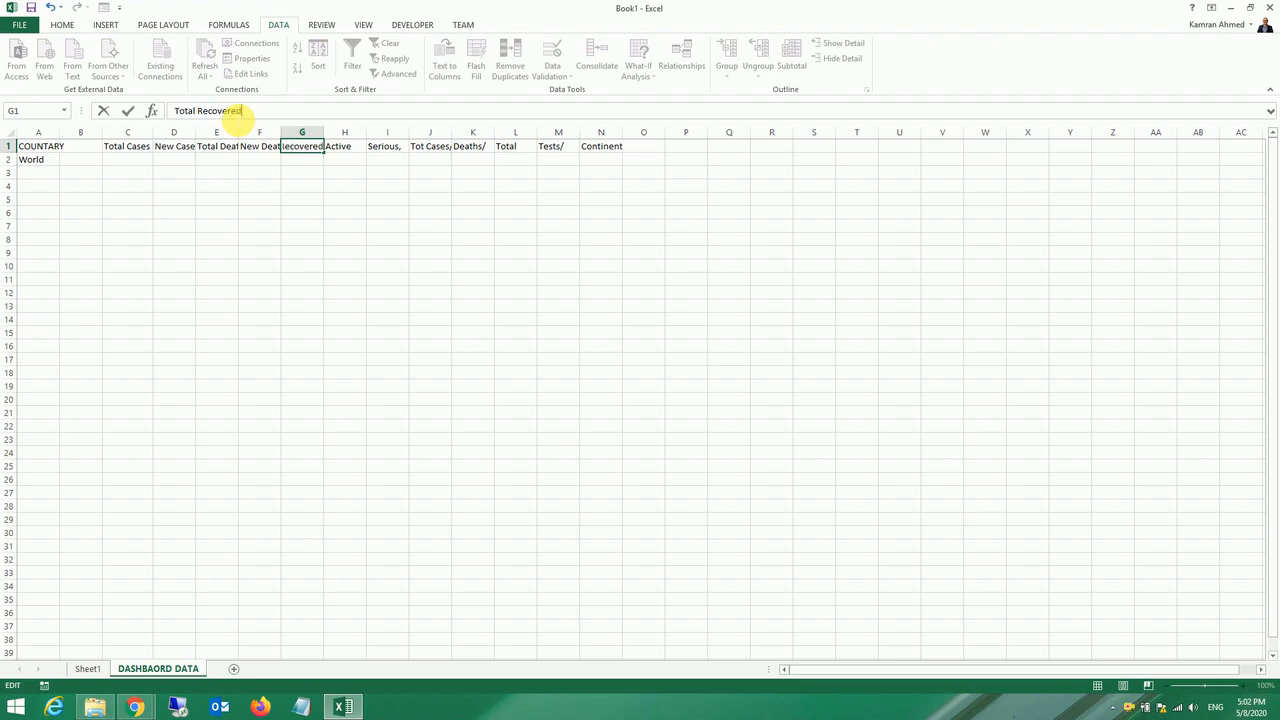
{"action": "key", "text": "Return"}
{"action": "left_click", "coordinate": [345, 146]}
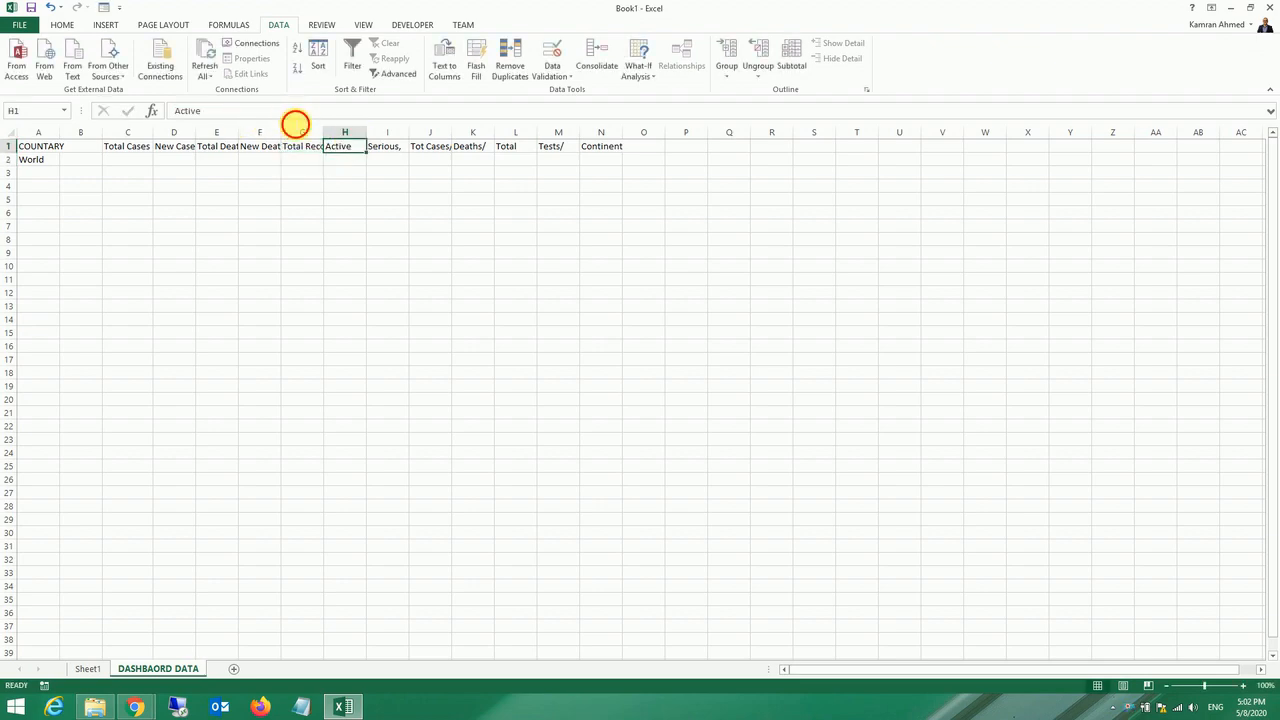
{"action": "left_click", "coordinate": [298, 115]}
{"action": "type", "text": "cases"}
{"action": "key", "text": "Return"}
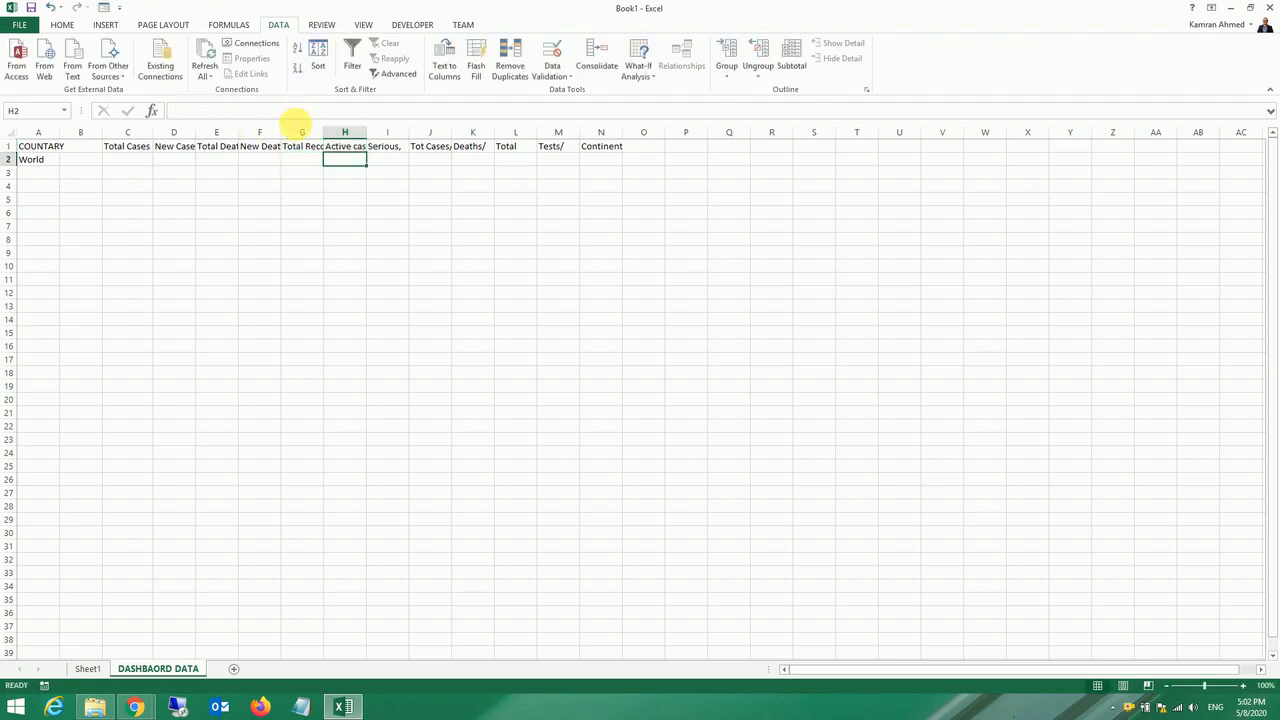
Step: Complete the heading in I1 as Serious, Critial
{"action": "left_click", "coordinate": [398, 148]}
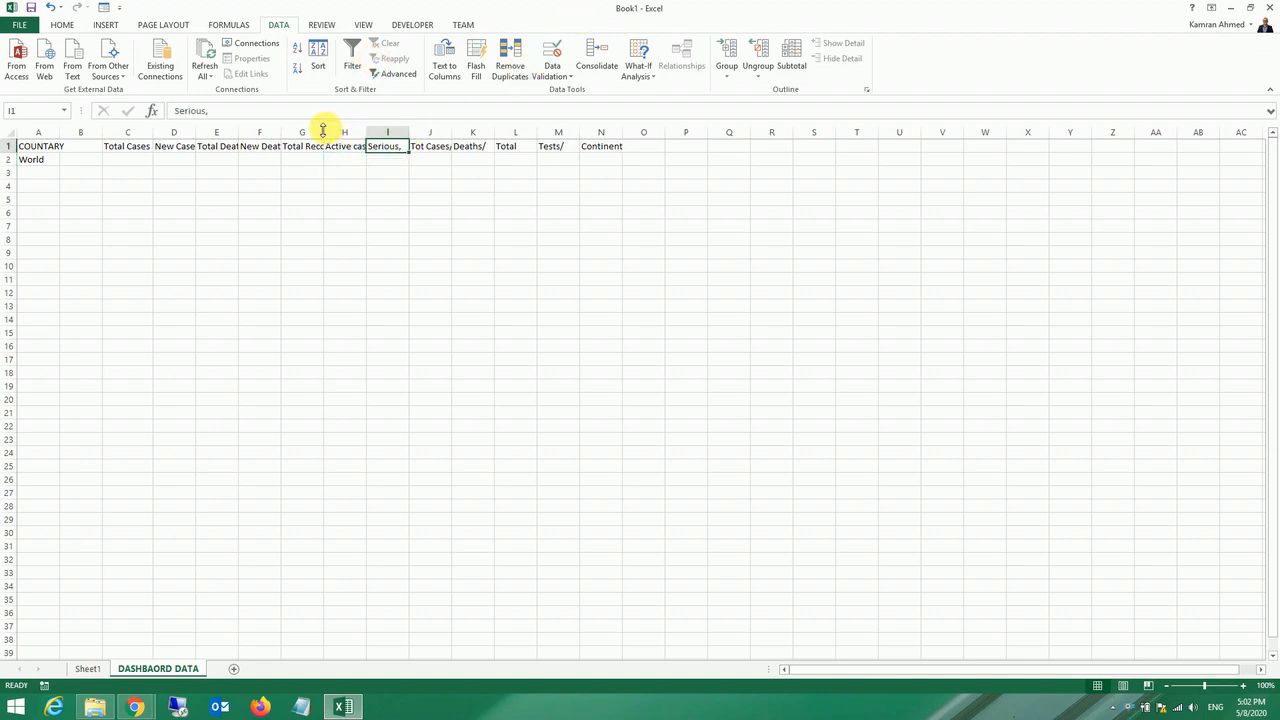
{"action": "left_click", "coordinate": [288, 115]}
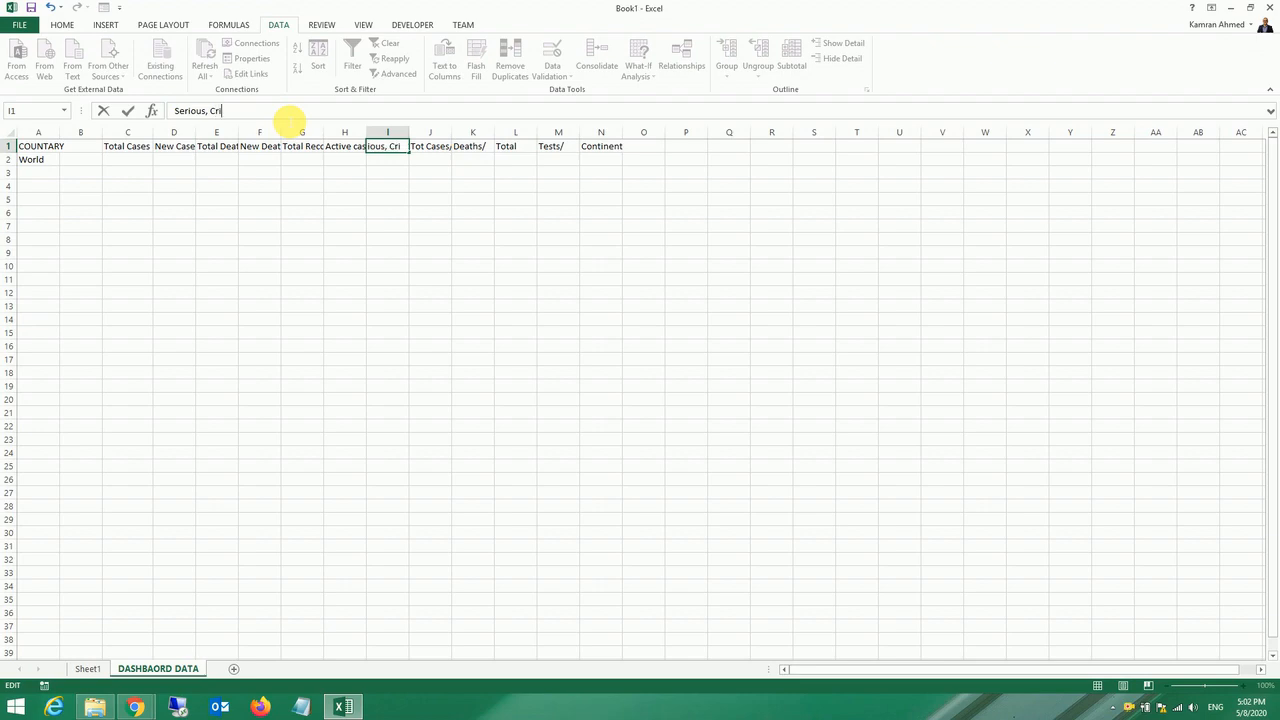
{"action": "key", "text": "Return"}
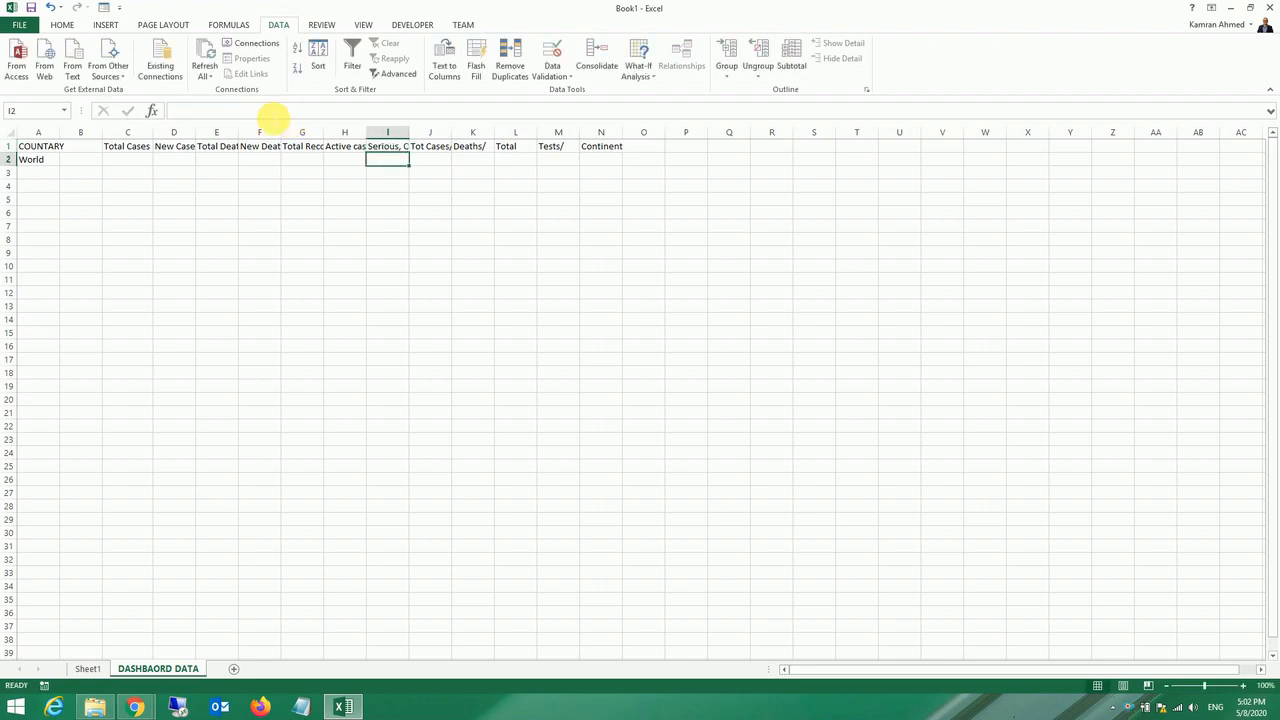
Step: Check the second heading line on Sheet1 and complete J1 in DASHBAORD DATA as Tot Cases/ 1M pop
{"action": "left_click", "coordinate": [430, 146]}
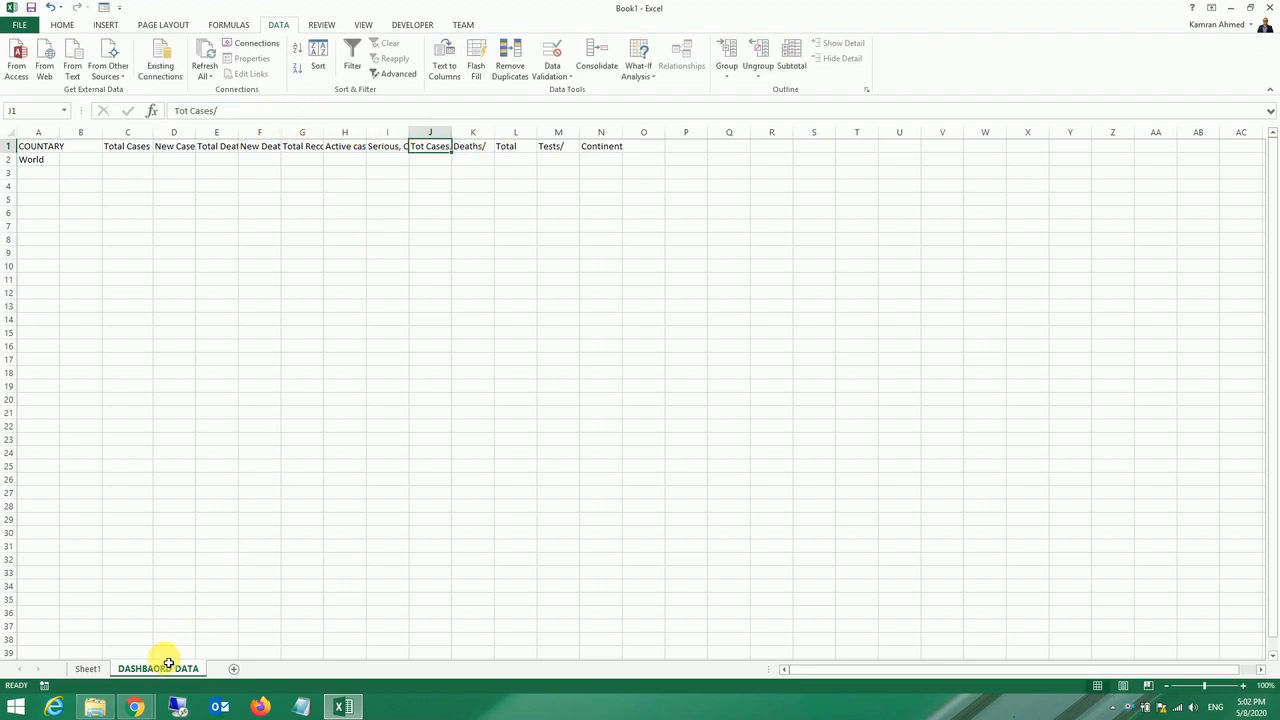
{"action": "left_click", "coordinate": [87, 668]}
{"action": "left_click", "coordinate": [622, 362]}
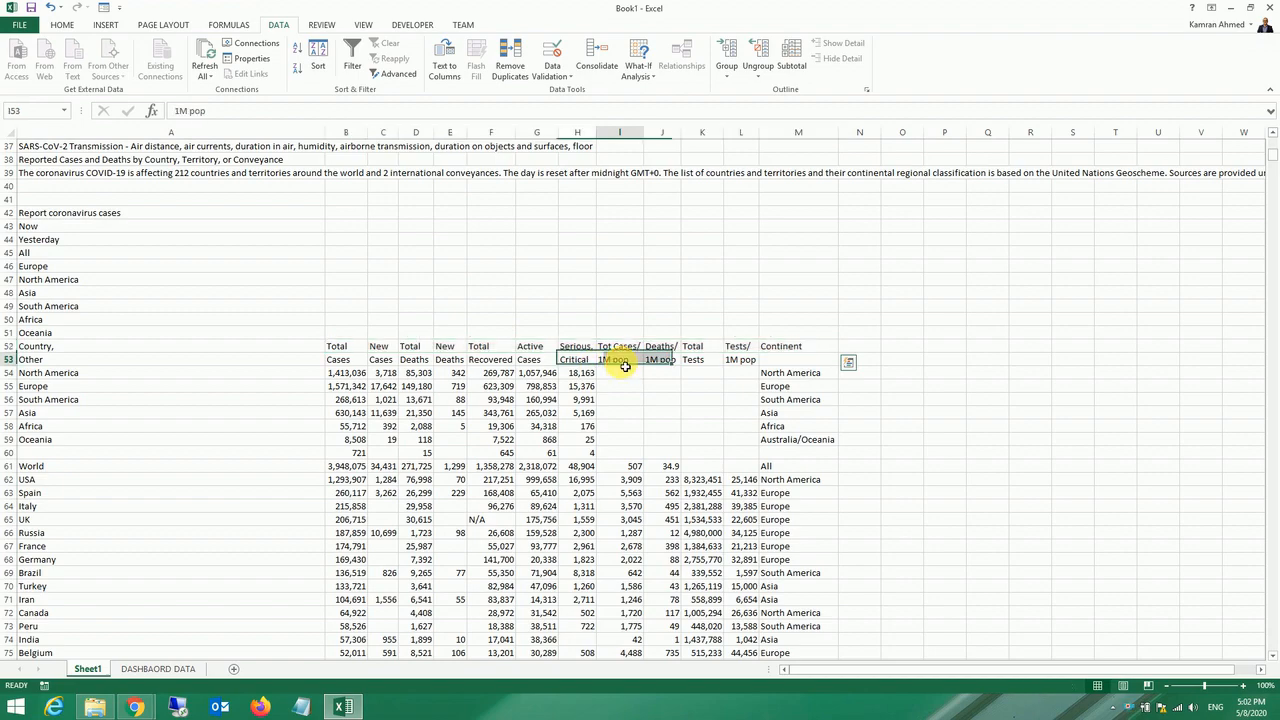
{"action": "left_click_drag", "start_coordinate": [242, 110], "coordinate": [125, 115]}
{"action": "key", "text": "alt+Tab"}
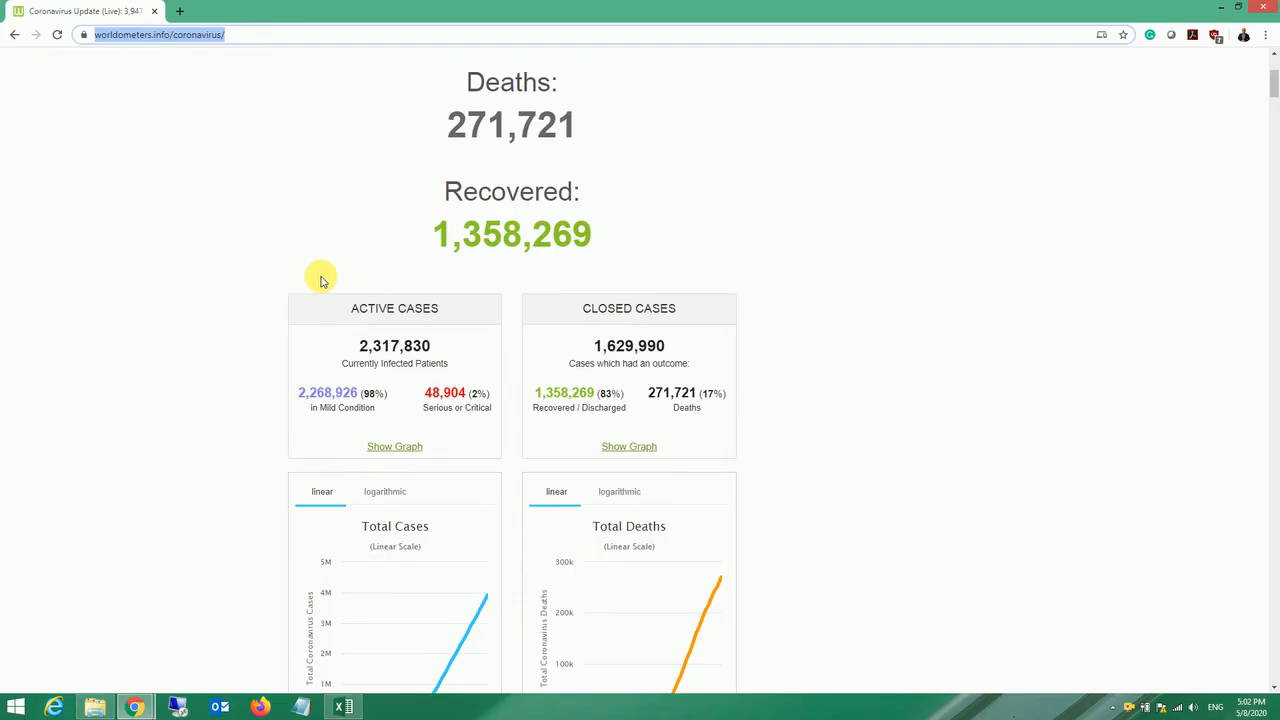
{"action": "key", "text": "alt+Tab"}
{"action": "left_click", "coordinate": [178, 671]}
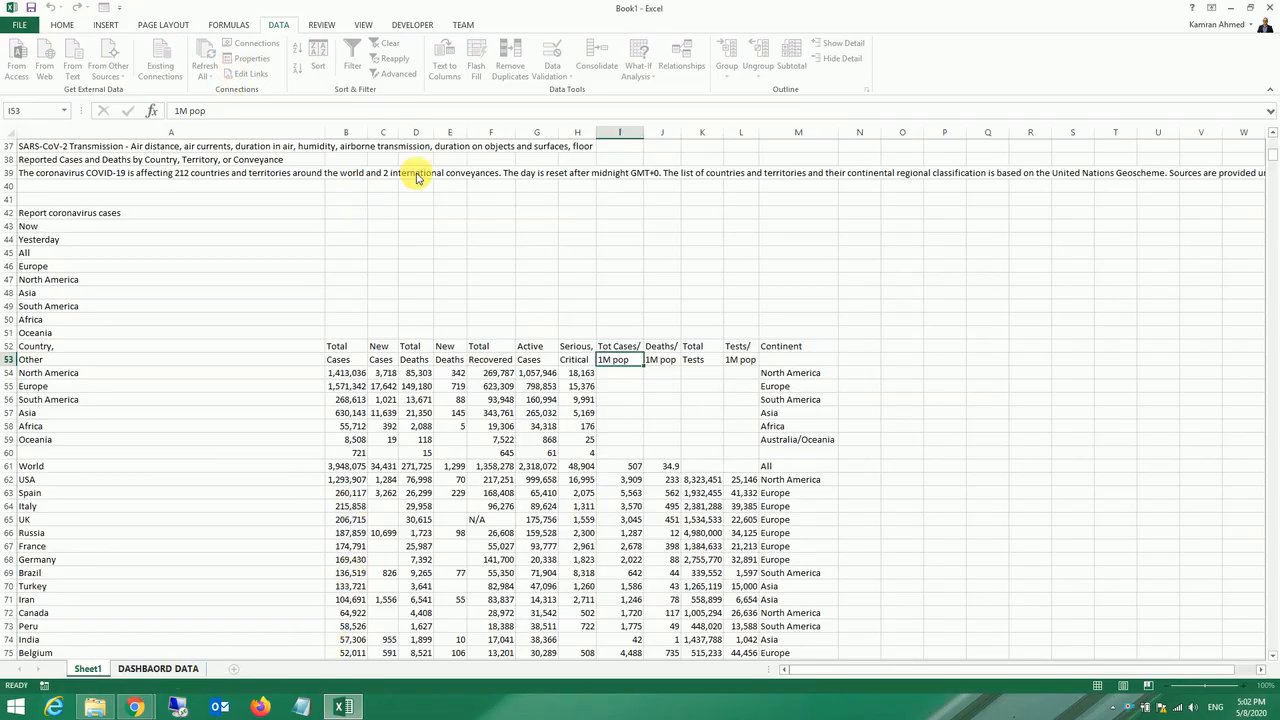
{"action": "left_click", "coordinate": [276, 115]}
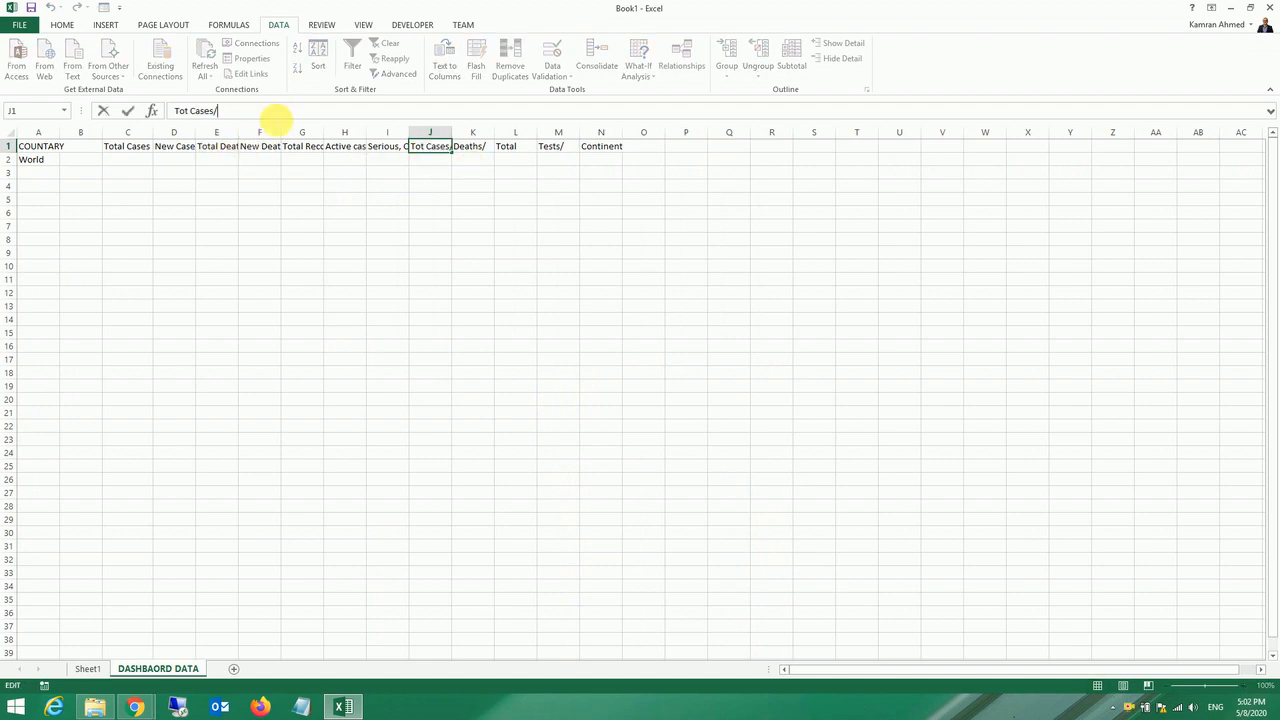
{"action": "key", "text": "Return"}
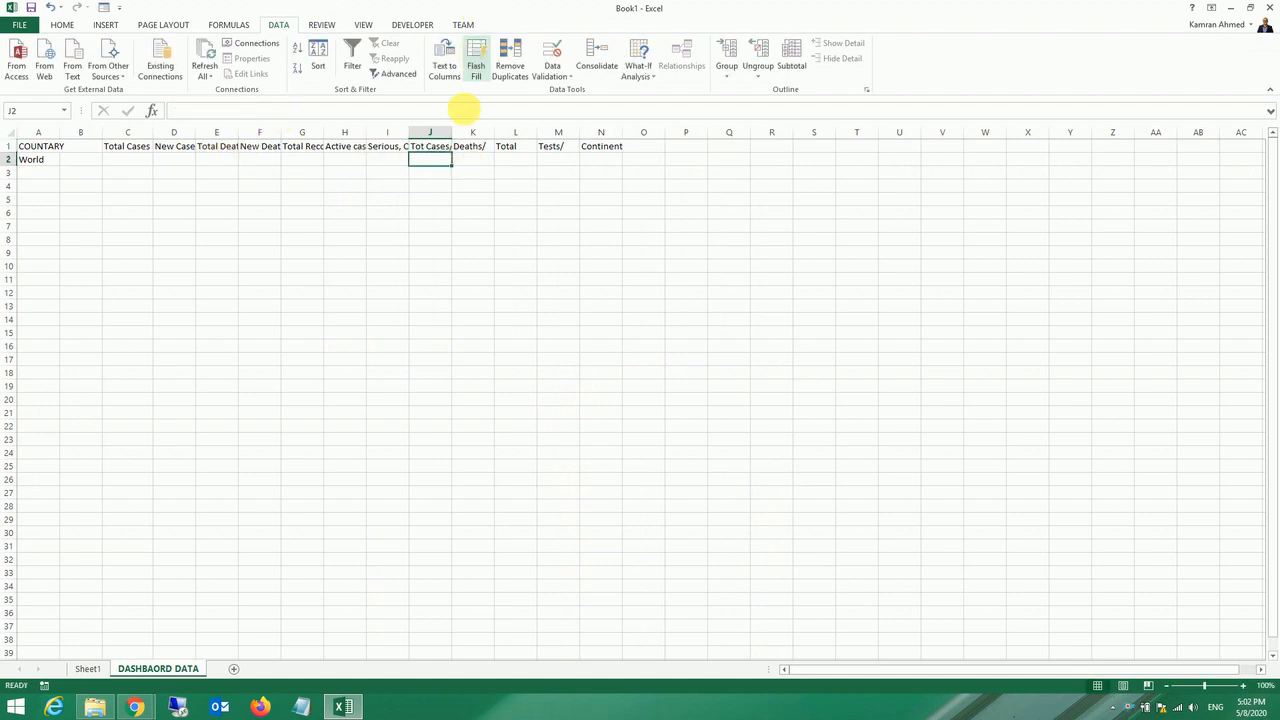
Step: Complete the headings in K1 as Deaths/ 1M pop and L1 as Total Tests
{"action": "left_click", "coordinate": [474, 148]}
{"action": "left_click", "coordinate": [336, 113]}
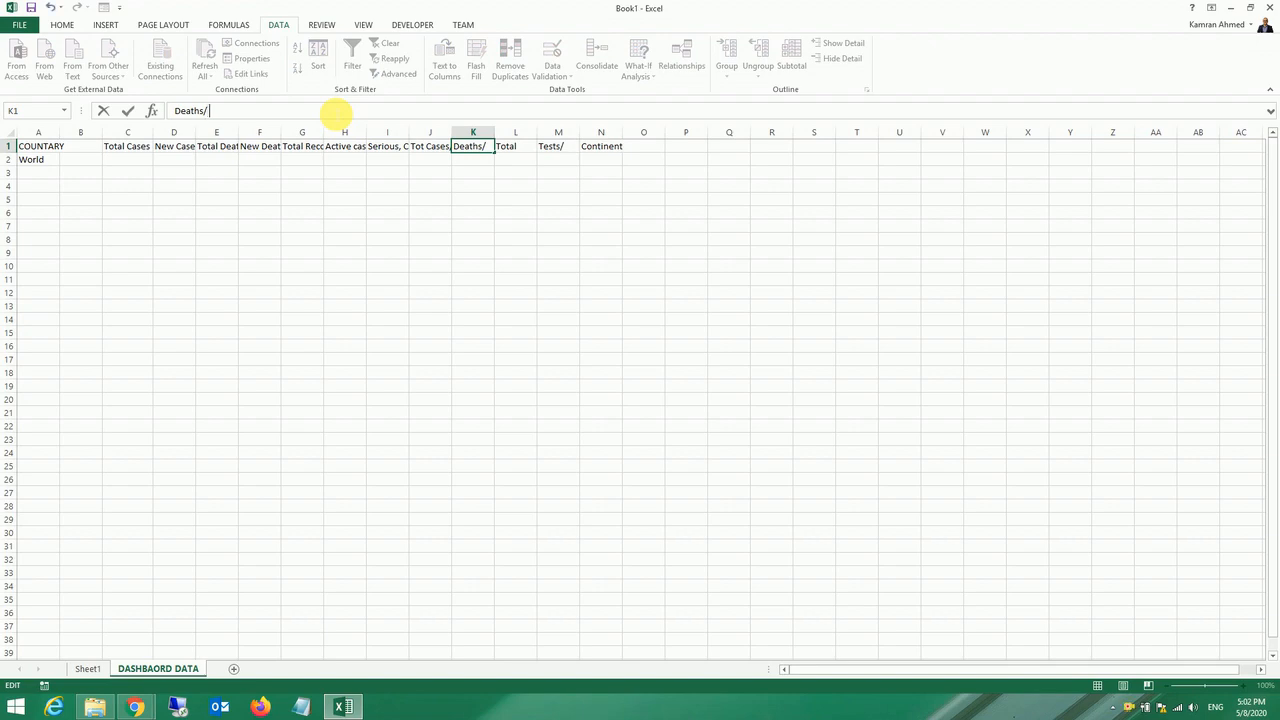
{"action": "type", "text": "1M pop"}
{"action": "key", "text": "Return"}
{"action": "left_click", "coordinate": [565, 145]}
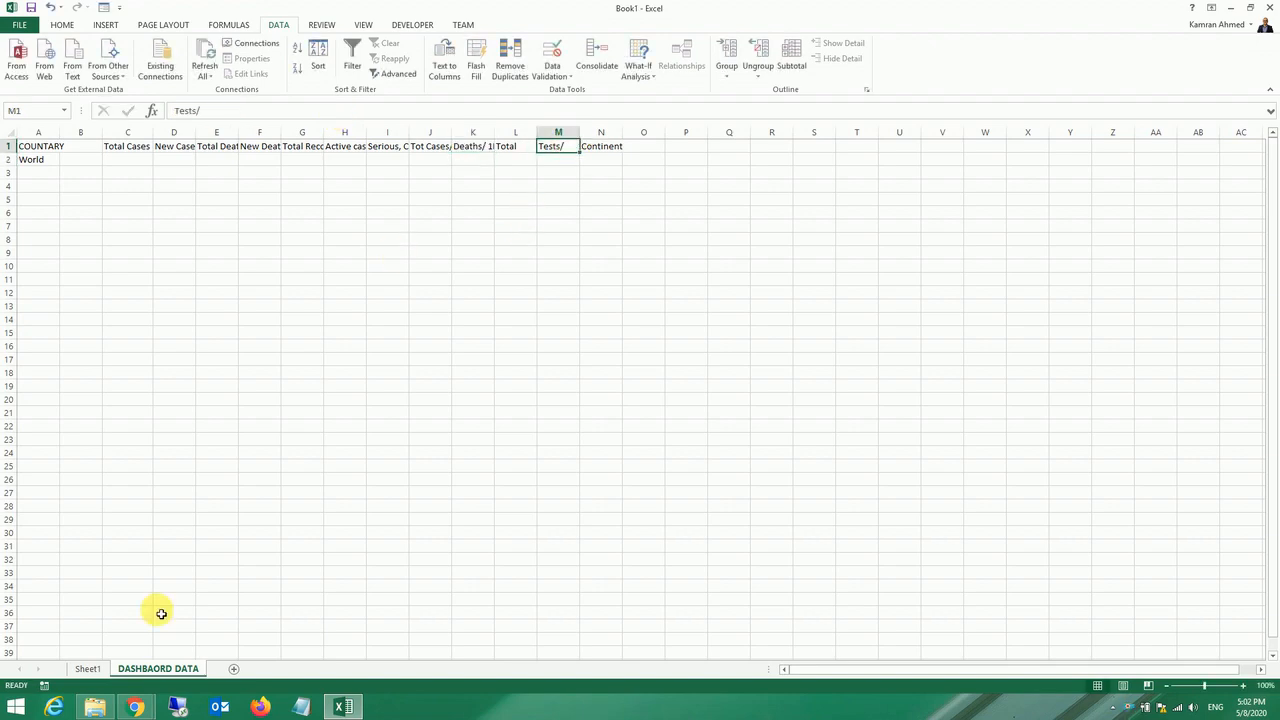
{"action": "left_click", "coordinate": [511, 147]}
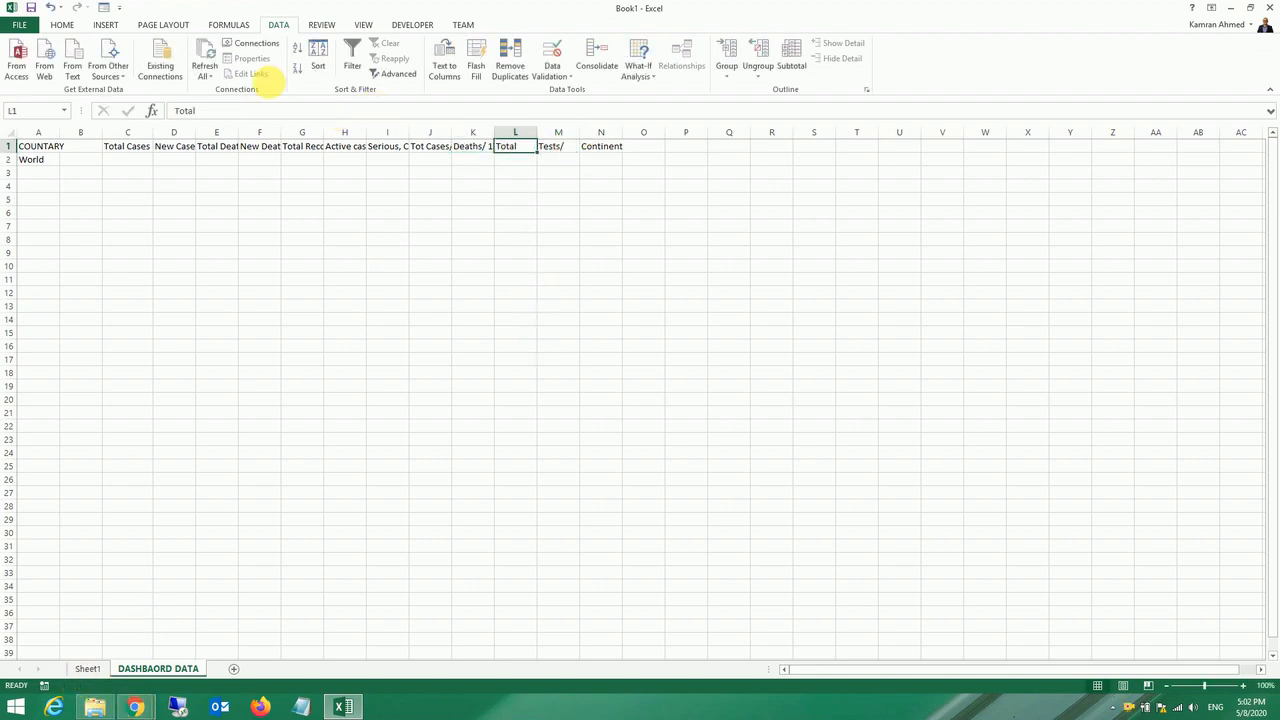
{"action": "left_click", "coordinate": [237, 116]}
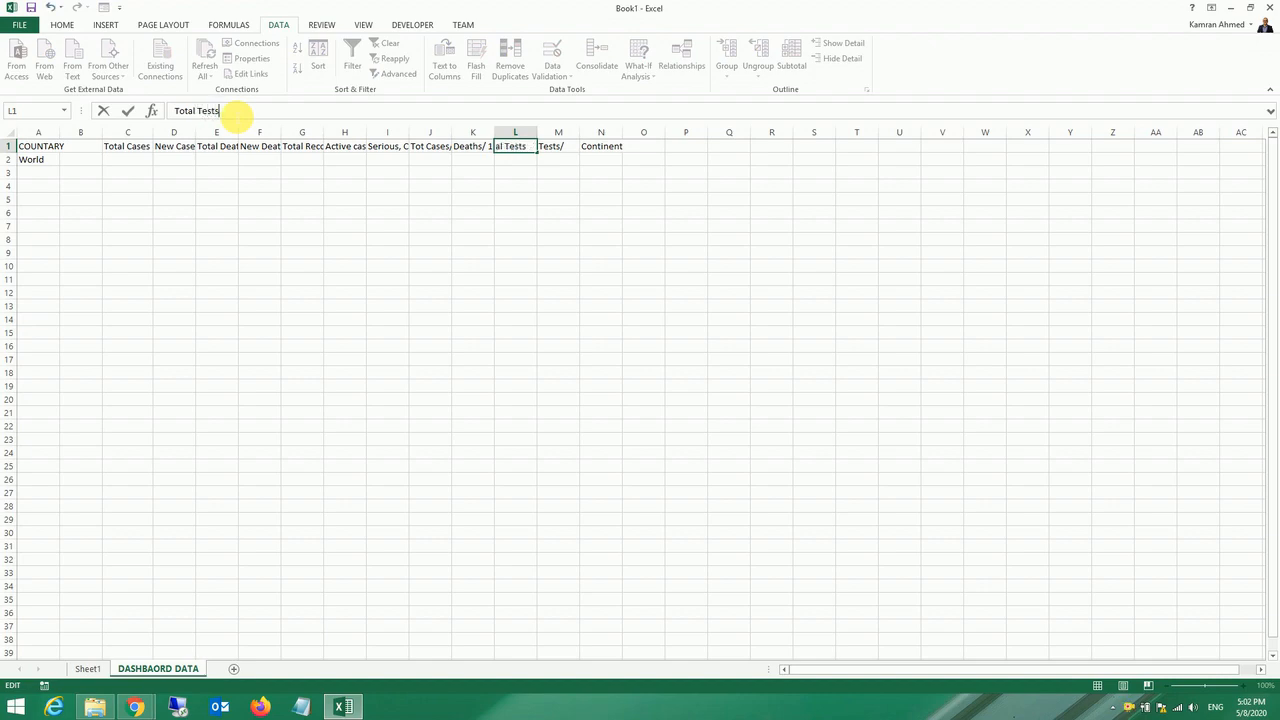
{"action": "key", "text": "Return"}
Step: Copy the text 1M pop from L53 on Sheet1 and append it to M1 in DASHBAORD DATA, giving Tests/1M pop
{"action": "left_click", "coordinate": [88, 668]}
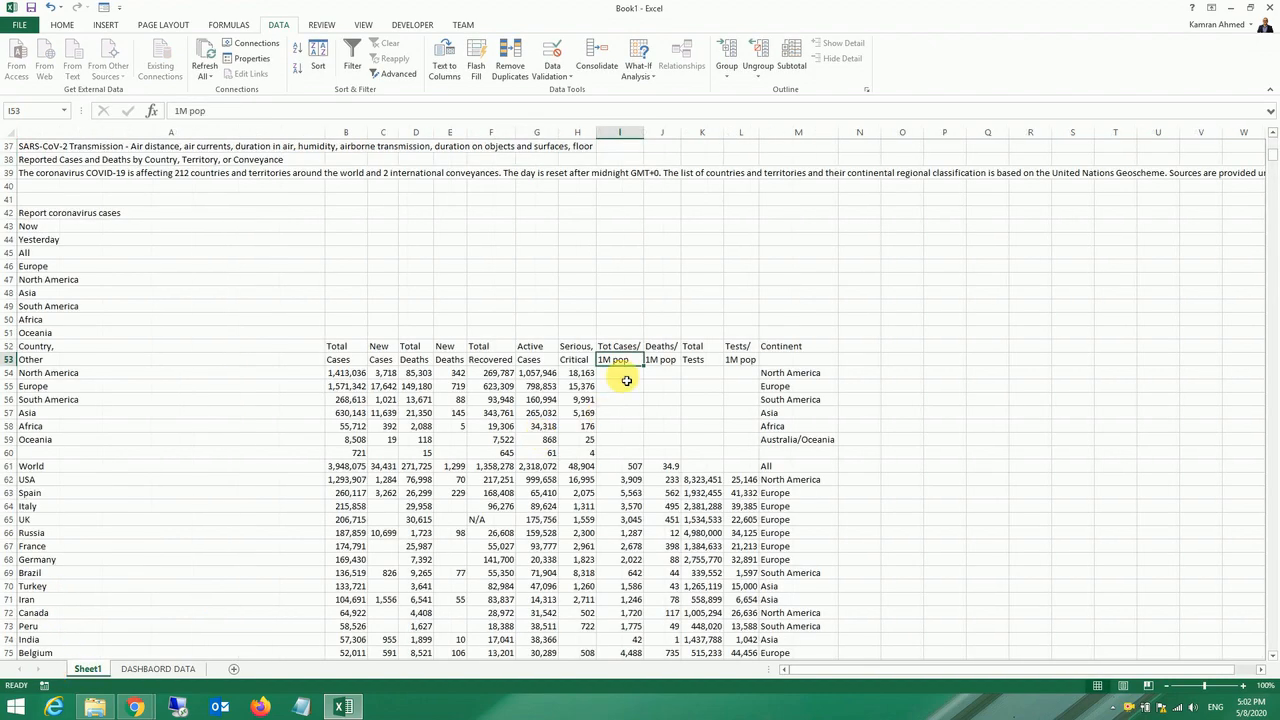
{"action": "left_click", "coordinate": [690, 361]}
{"action": "left_click", "coordinate": [767, 362]}
{"action": "left_click", "coordinate": [737, 361]}
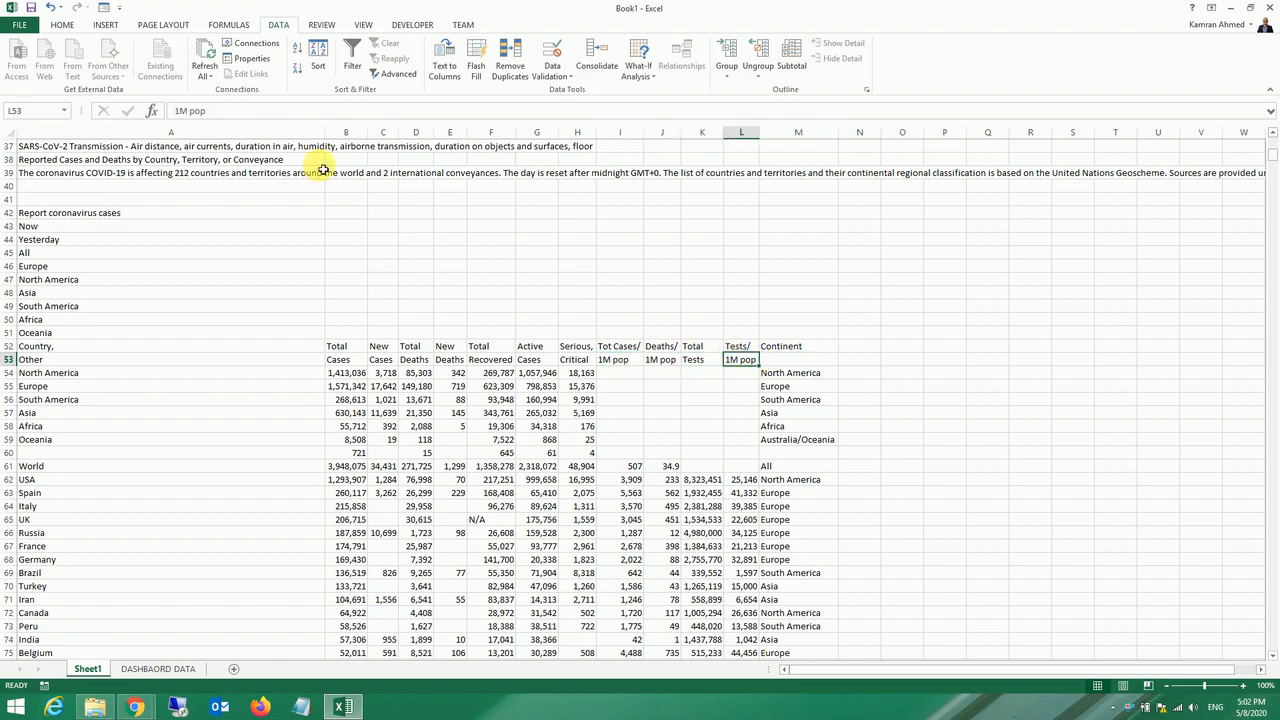
{"action": "left_click_drag", "start_coordinate": [206, 110], "coordinate": [176, 110]}
{"action": "key", "text": "ctrl+c"}
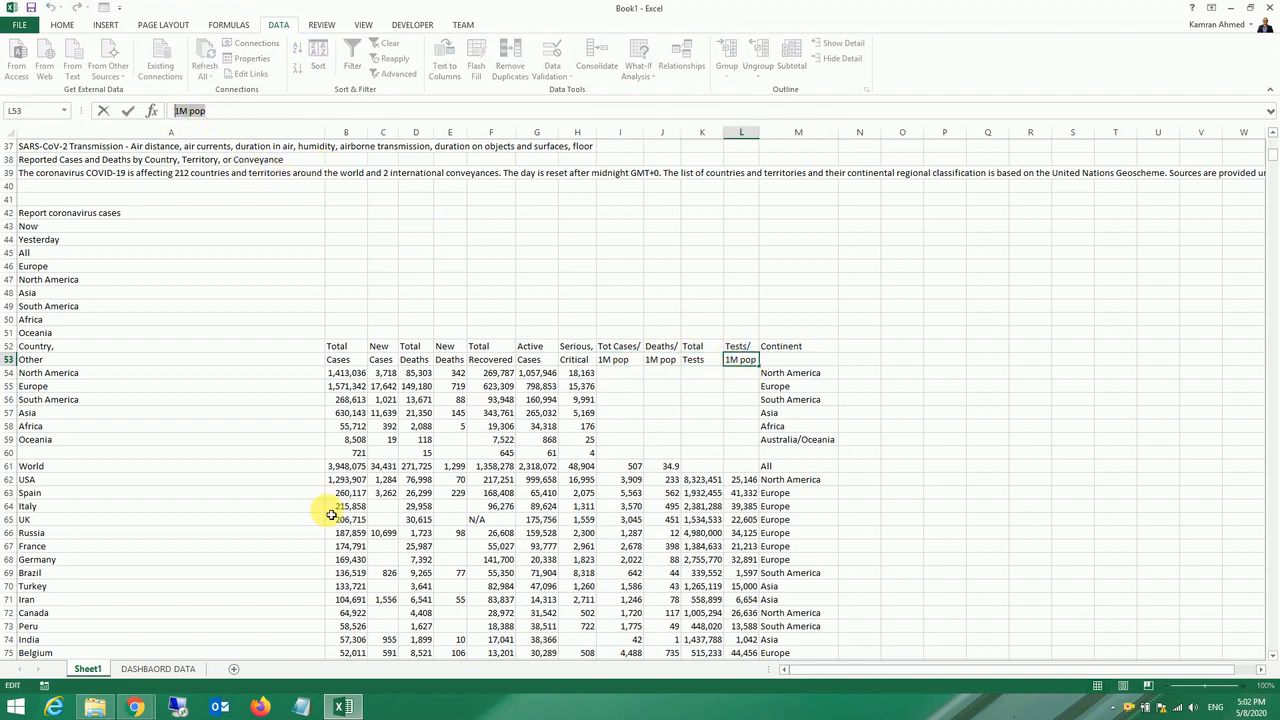
{"action": "left_click", "coordinate": [171, 669]}
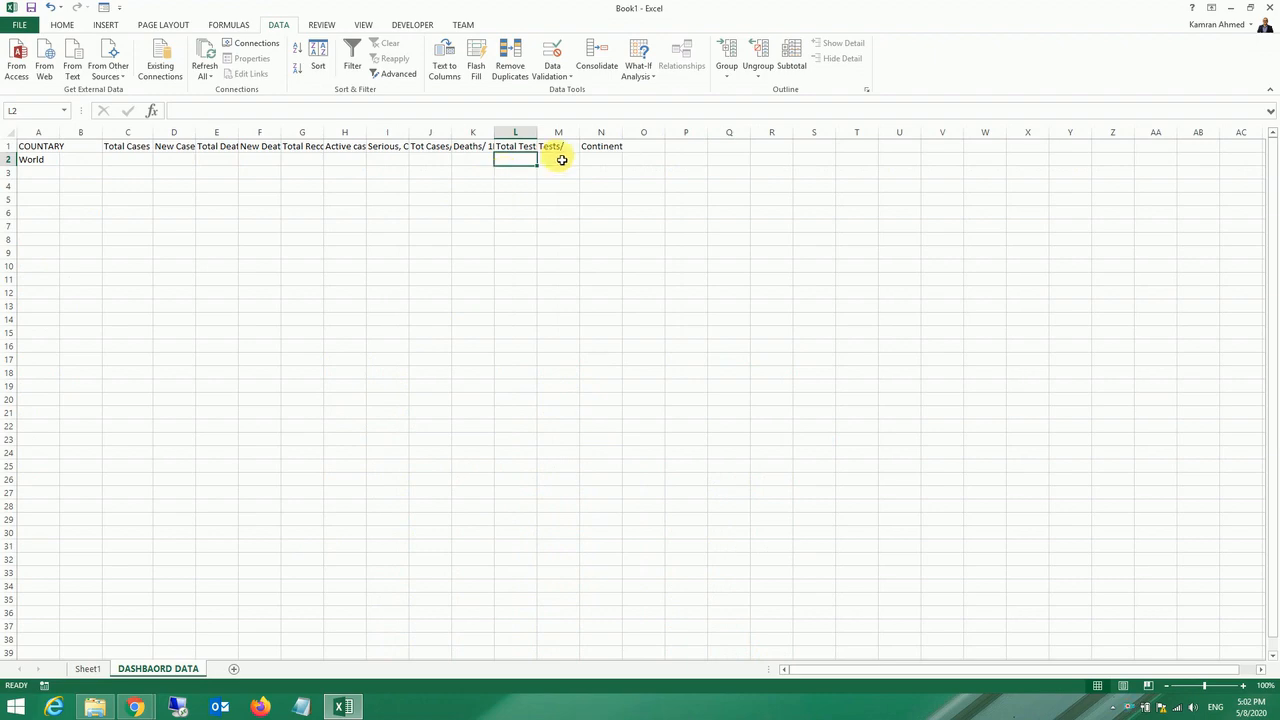
{"action": "left_click", "coordinate": [569, 148]}
{"action": "key", "text": "ctrl+v"}
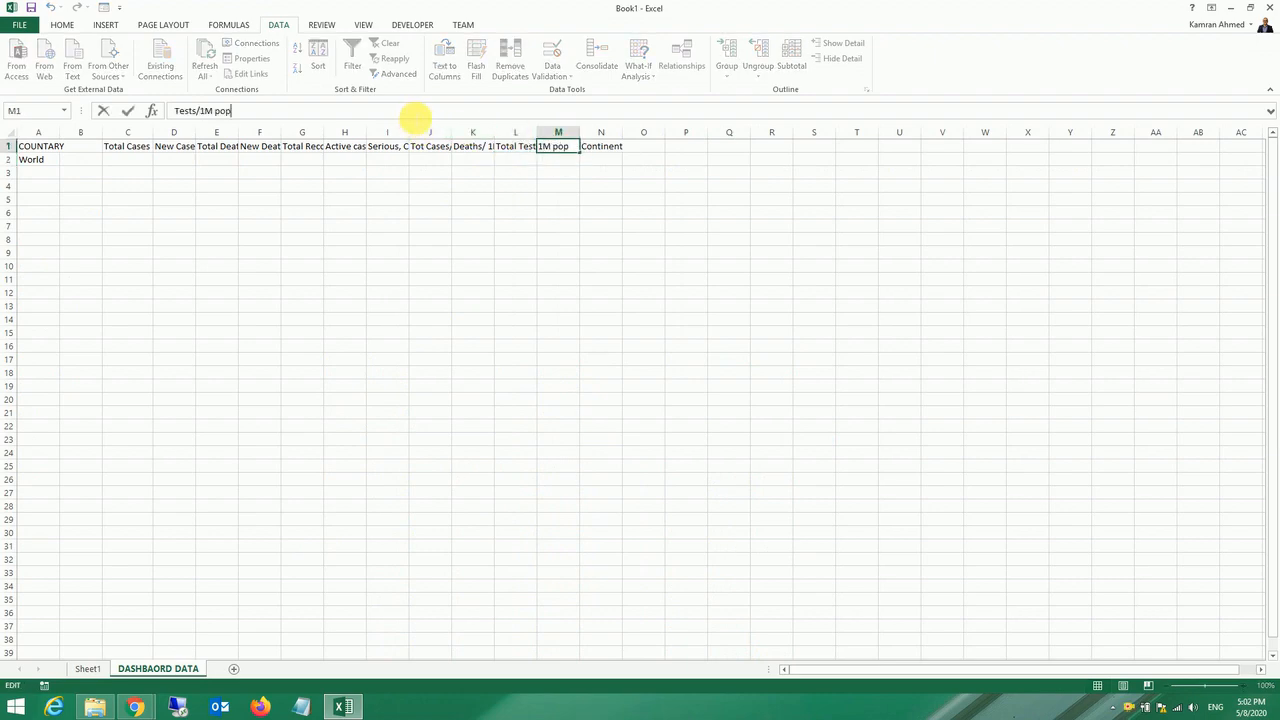
{"action": "key", "text": "Return"}
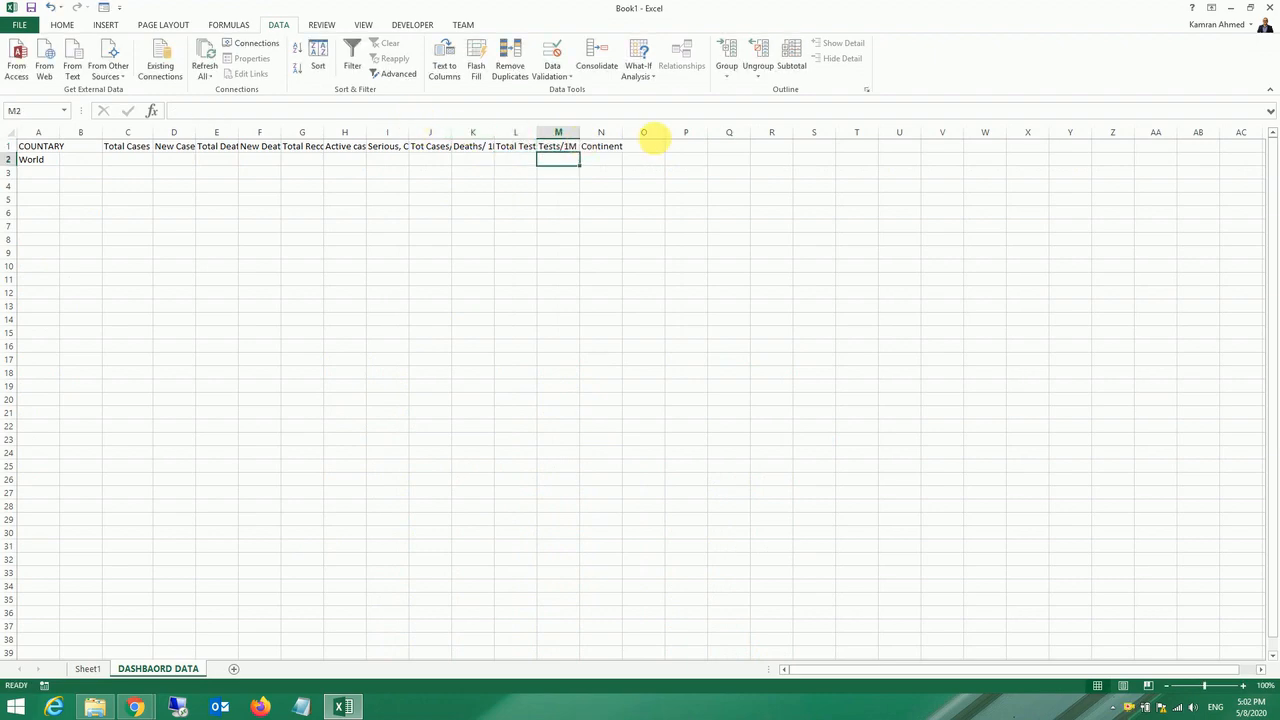
Step: Auto-fit all column widths on the DASHBAORD DATA sheet to their headings
{"action": "double_click", "coordinate": [624, 137]}
{"action": "left_click", "coordinate": [10, 131]}
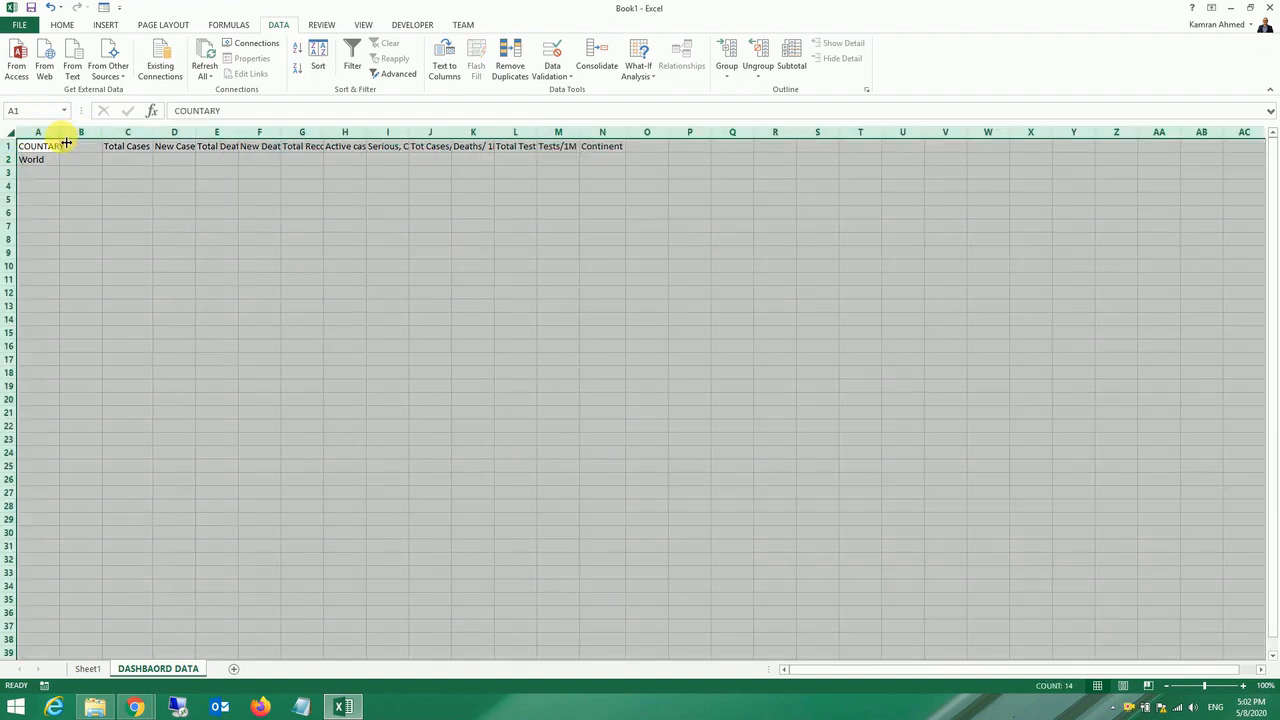
{"action": "double_click", "coordinate": [62, 134]}
{"action": "left_click", "coordinate": [215, 197]}
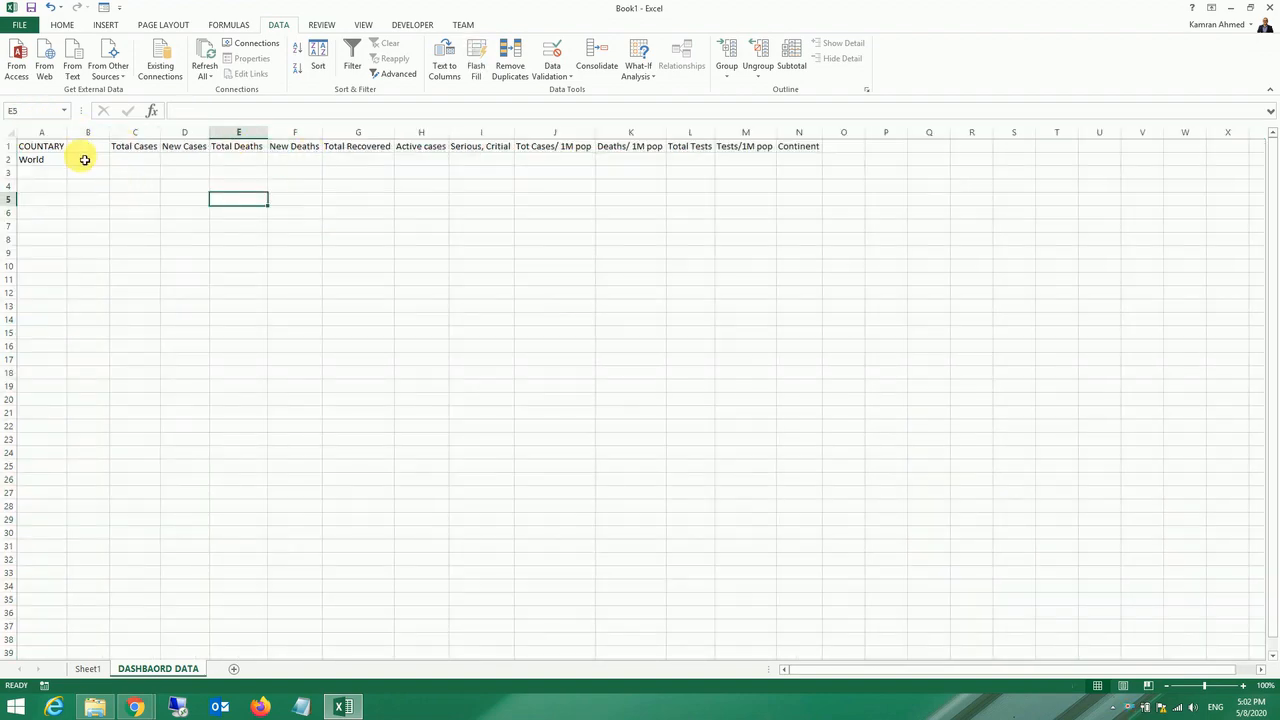
Step: Delete the empty column B between the country and Total Cases columns
{"action": "left_click", "coordinate": [85, 160]}
{"action": "left_click", "coordinate": [91, 146]}
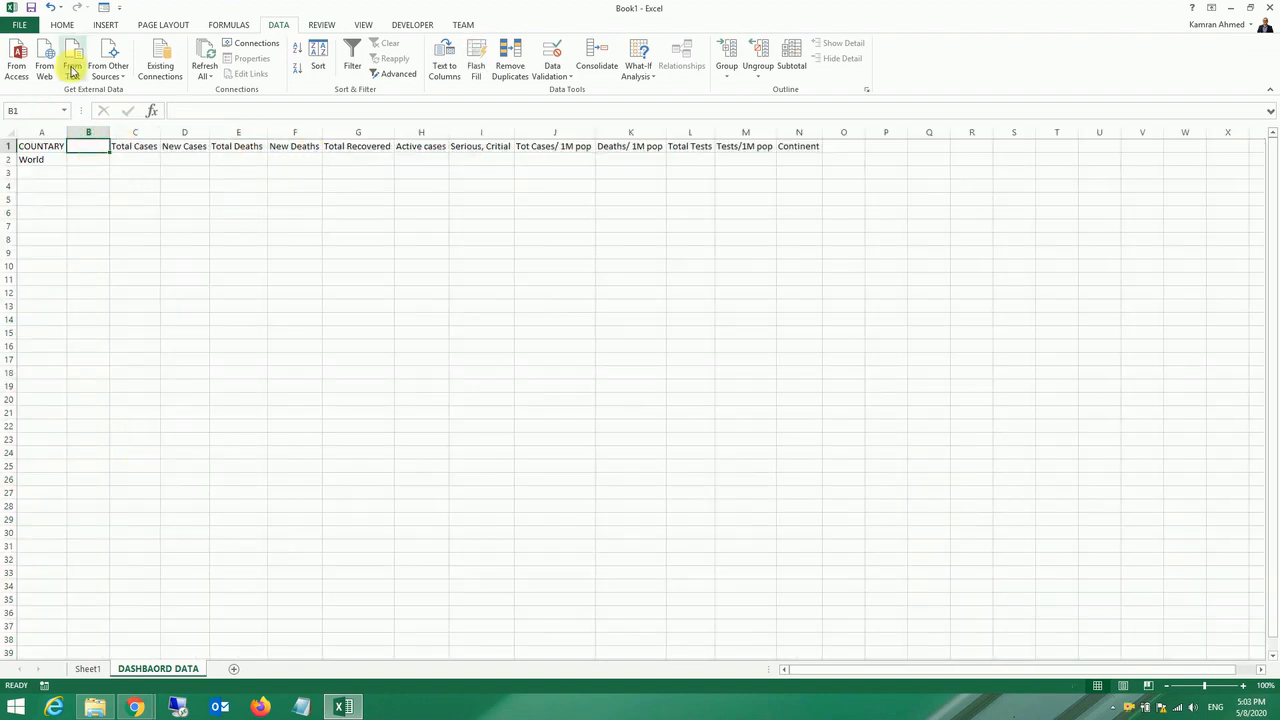
{"action": "left_click", "coordinate": [92, 137]}
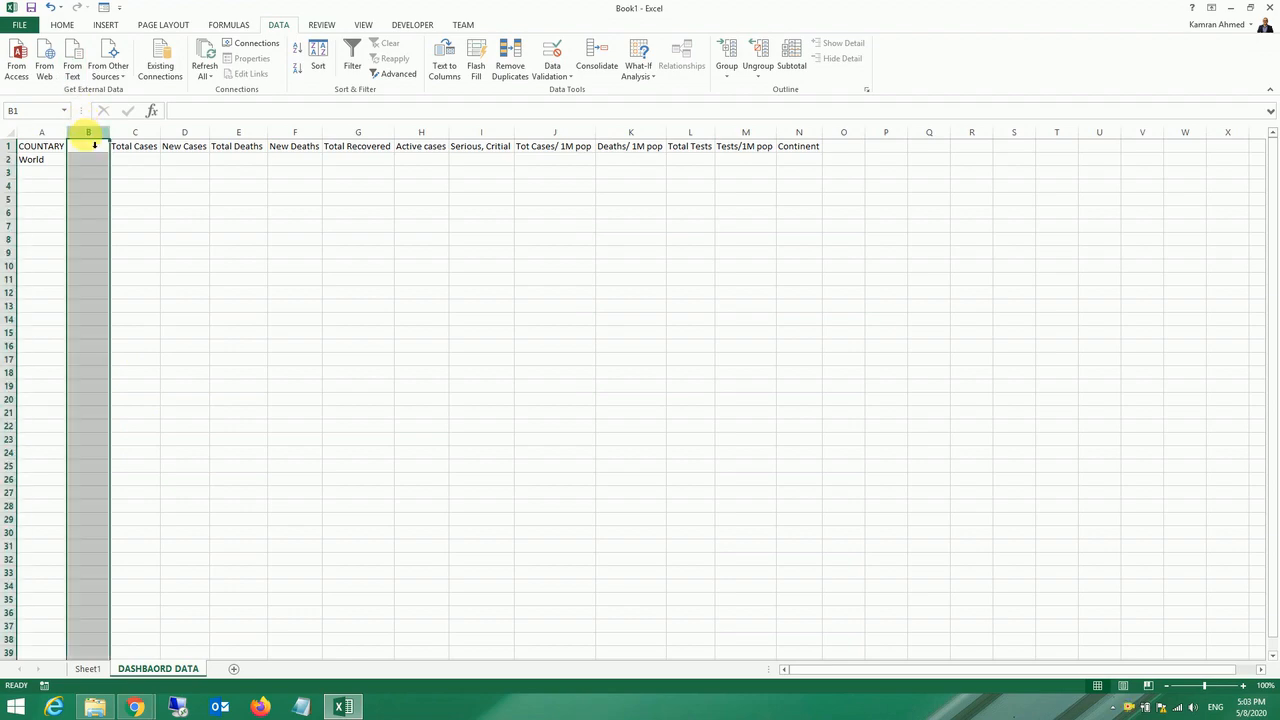
{"action": "key", "text": "ctrl+minus"}
Step: Fill the Sheet1 link formula from A2 across to column M and down to row 335
{"action": "left_click", "coordinate": [60, 163]}
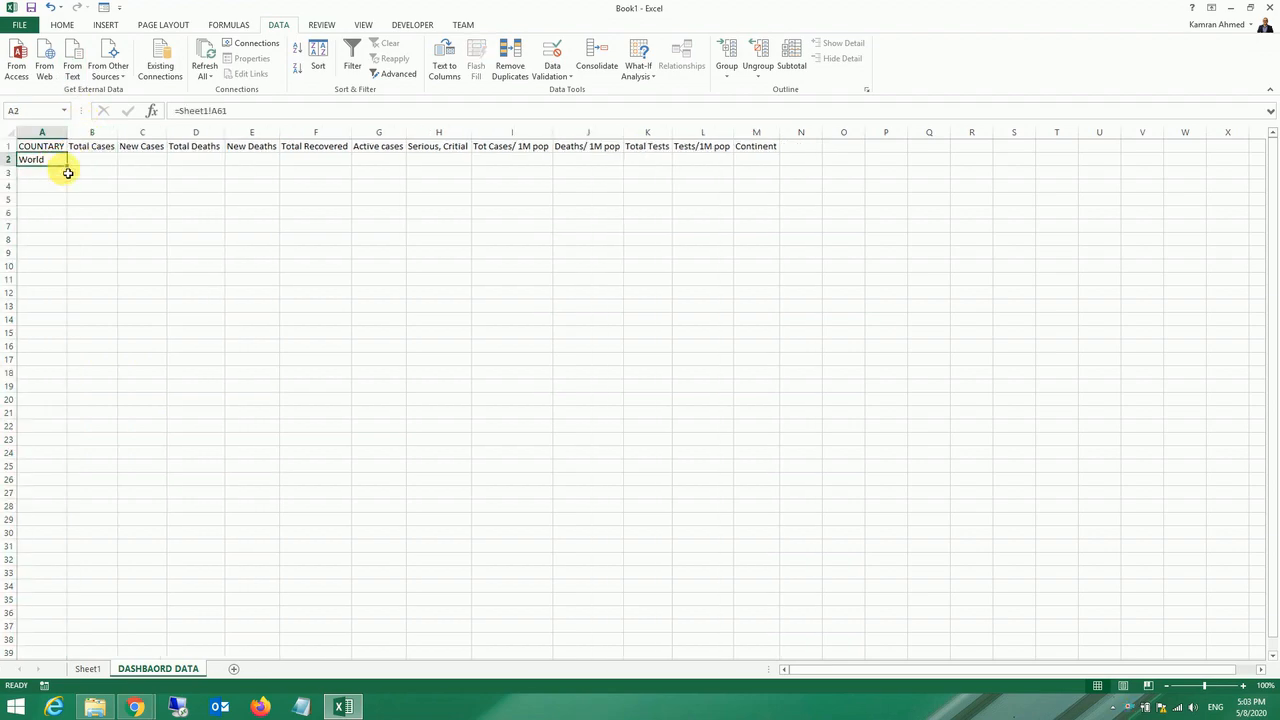
{"action": "left_click_drag", "start_coordinate": [74, 170], "coordinate": [680, 63]}
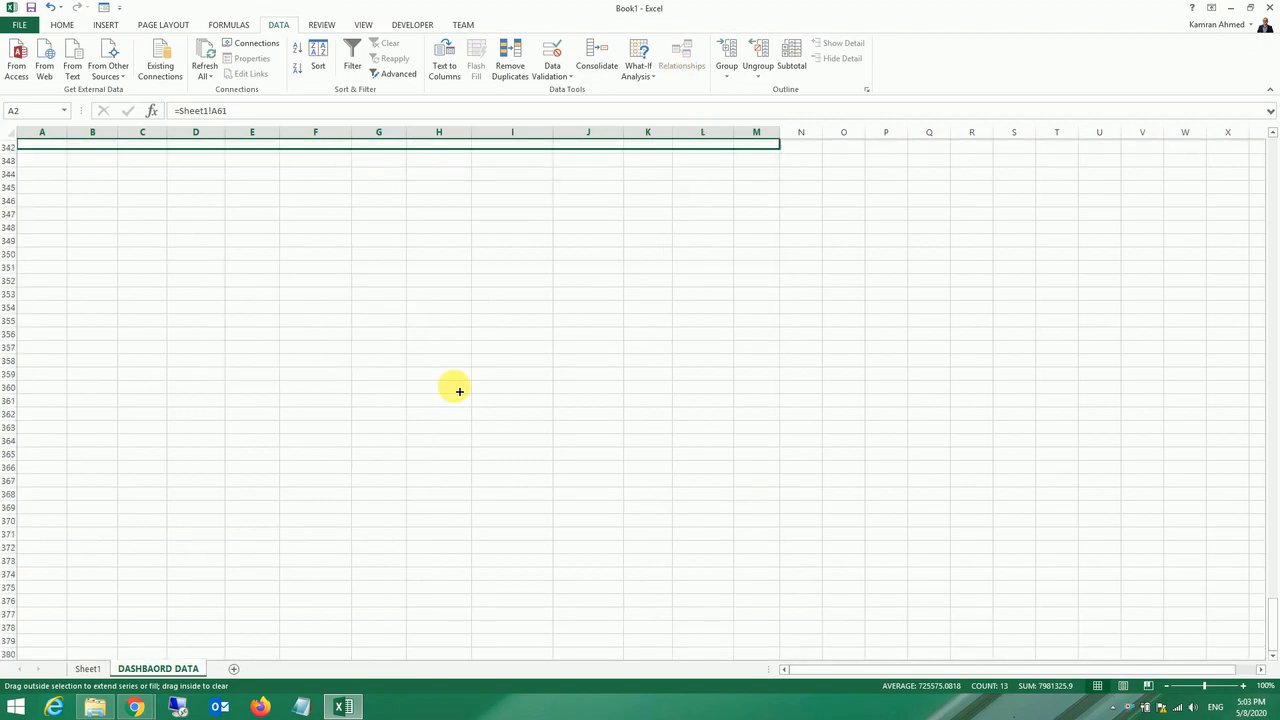
Step: Locate the last country row of the first table on Sheet1, and clear the surplus linked rows below China, A217:M335, in DASHBAORD DATA
{"action": "left_click", "coordinate": [88, 669]}
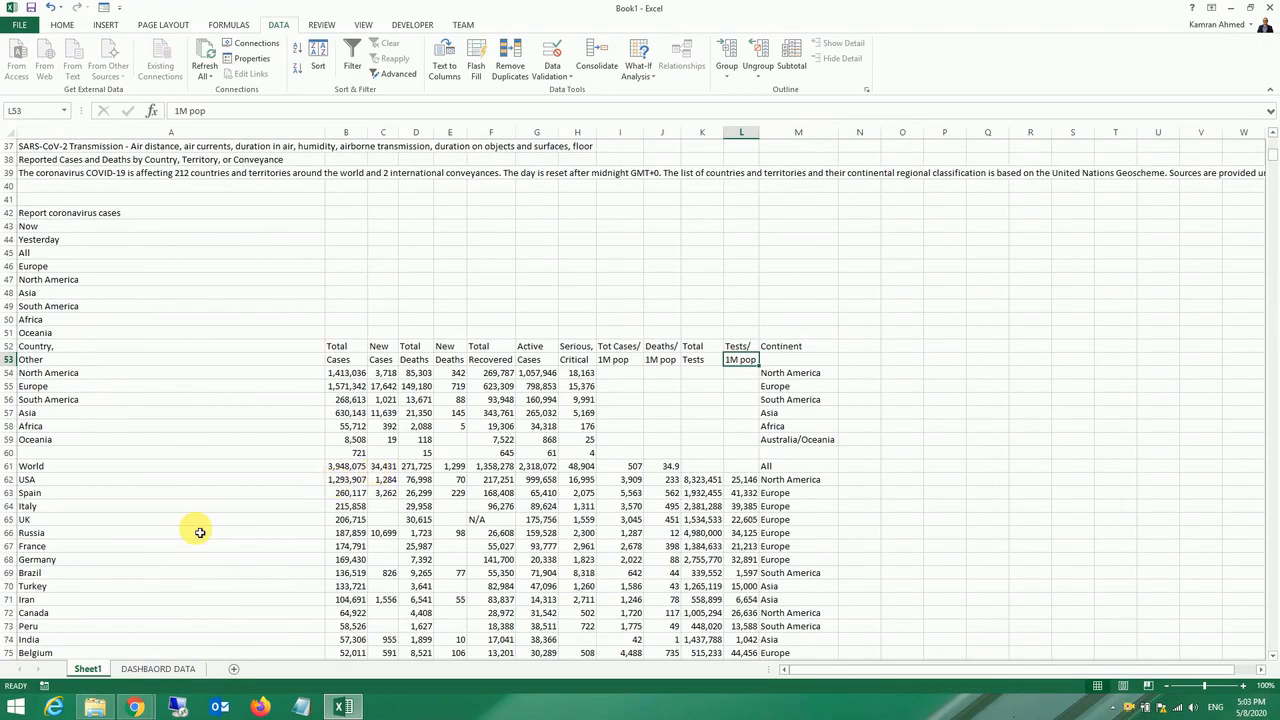
{"action": "left_click", "coordinate": [347, 492]}
{"action": "scroll", "coordinate": [355, 495], "scroll_direction": "down", "scroll_amount": 6}
{"action": "scroll", "coordinate": [355, 495], "scroll_direction": "down", "scroll_amount": 20}
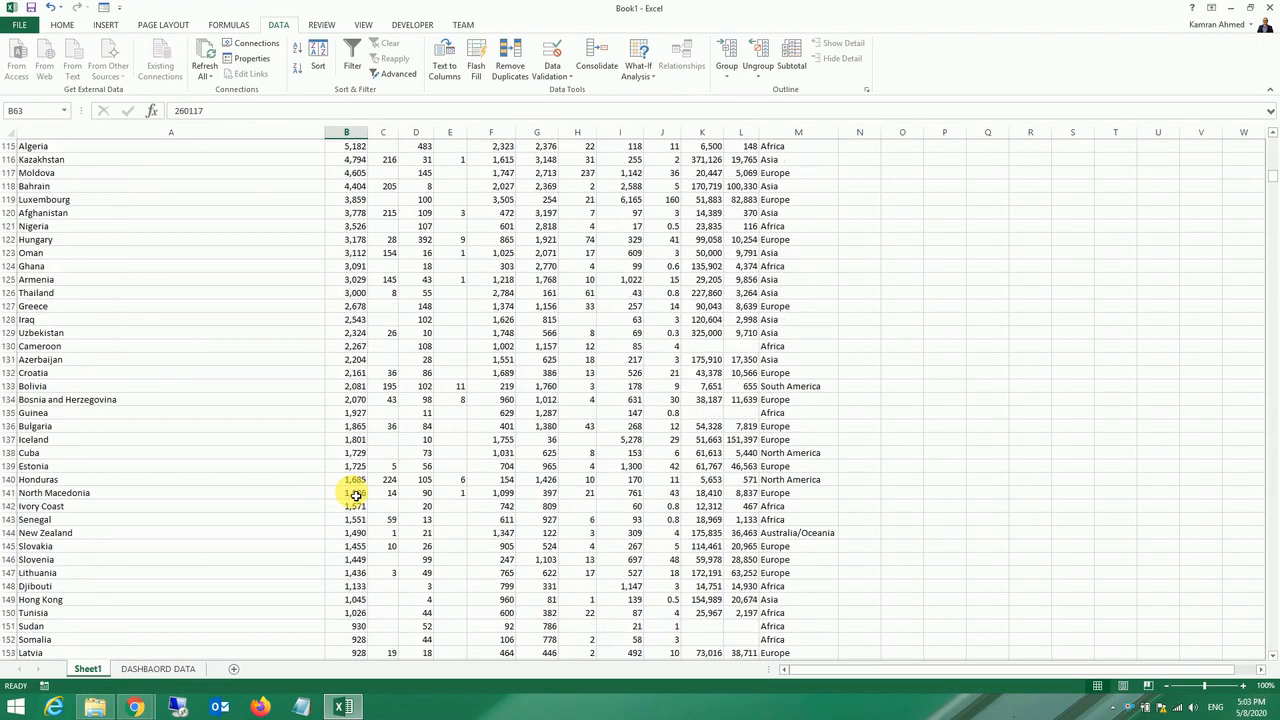
{"action": "scroll", "coordinate": [355, 495], "scroll_direction": "down", "scroll_amount": 20}
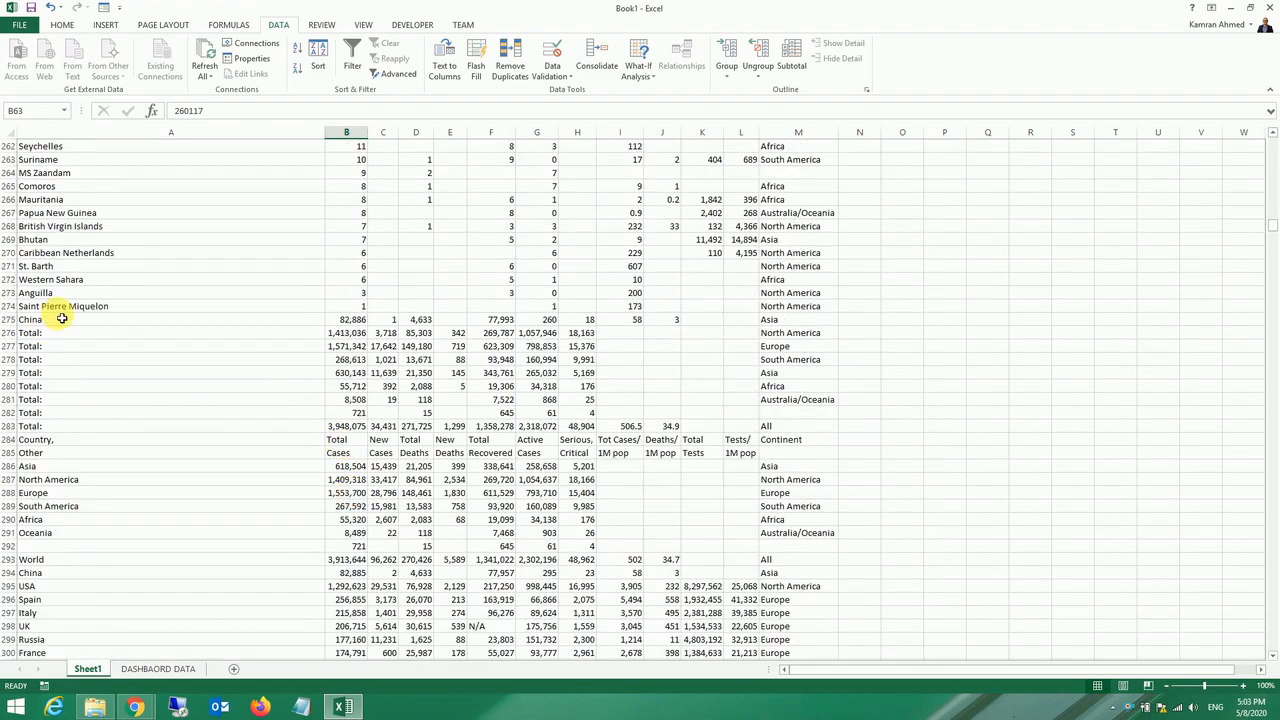
{"action": "left_click", "coordinate": [140, 320]}
{"action": "left_click", "coordinate": [180, 670]}
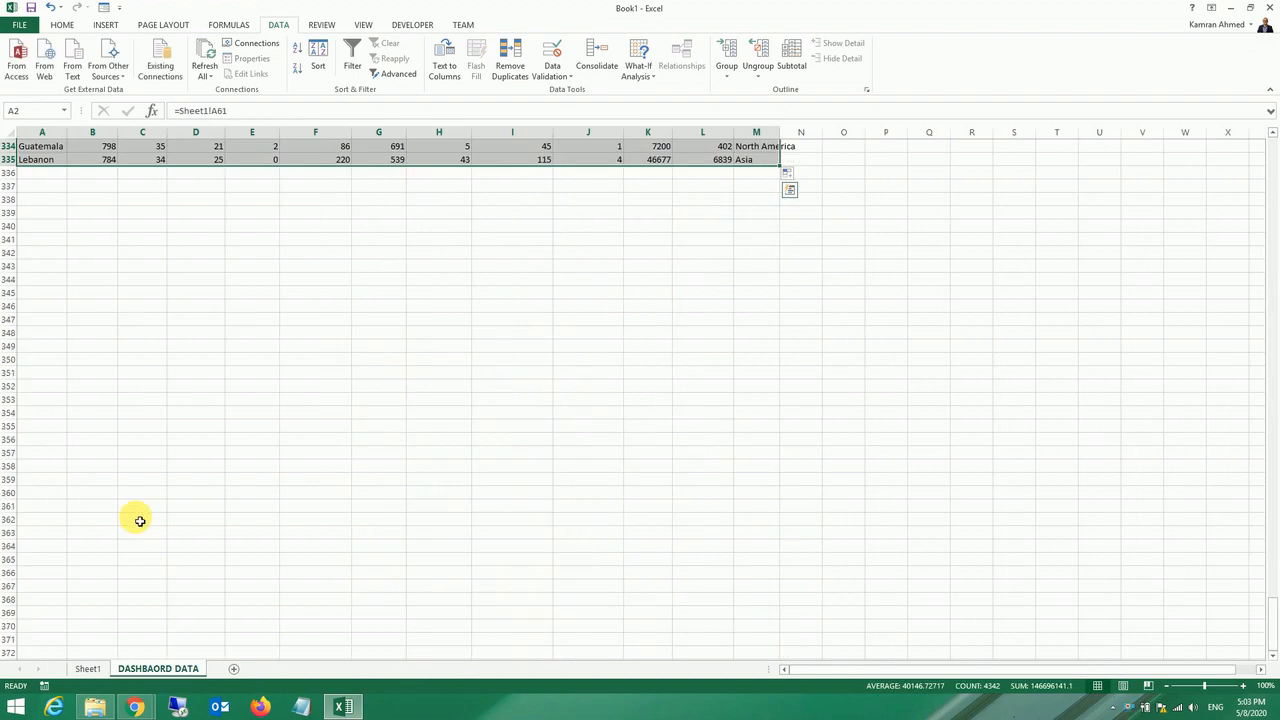
{"action": "scroll", "coordinate": [33, 346], "scroll_direction": "up", "scroll_amount": 6}
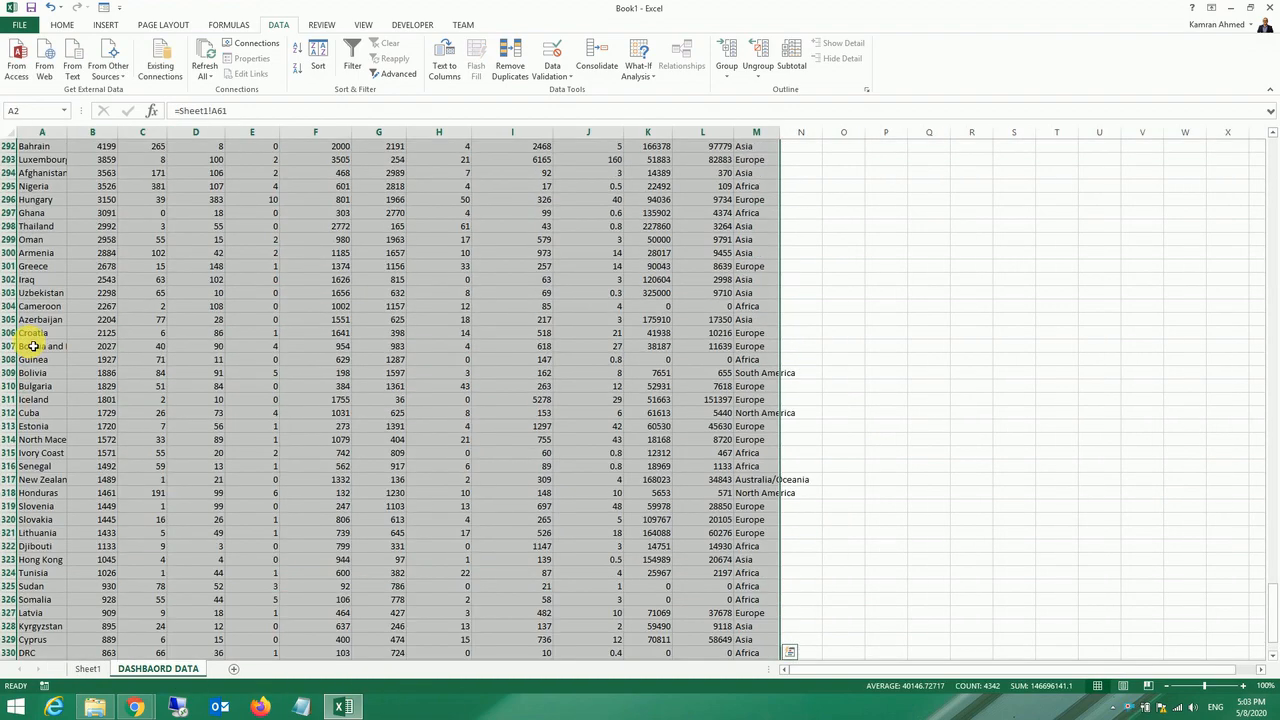
{"action": "scroll", "coordinate": [33, 346], "scroll_direction": "up", "scroll_amount": 14}
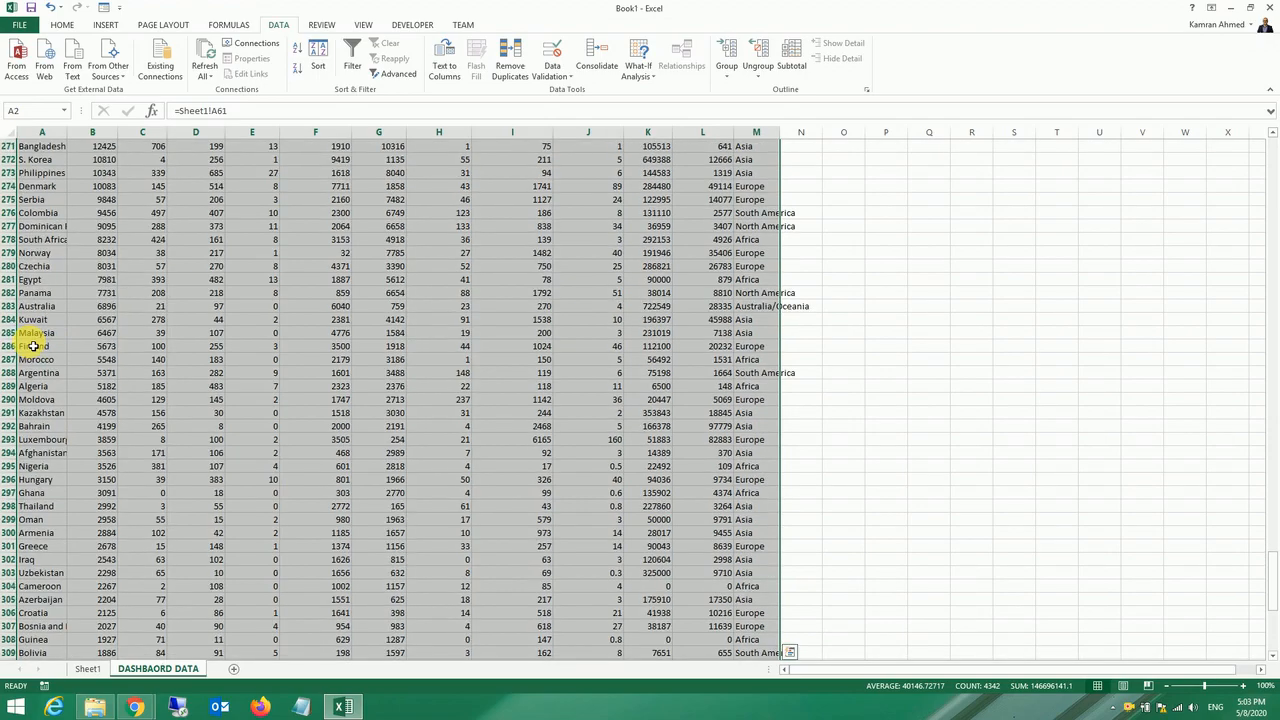
{"action": "scroll", "coordinate": [33, 346], "scroll_direction": "up", "scroll_amount": 9}
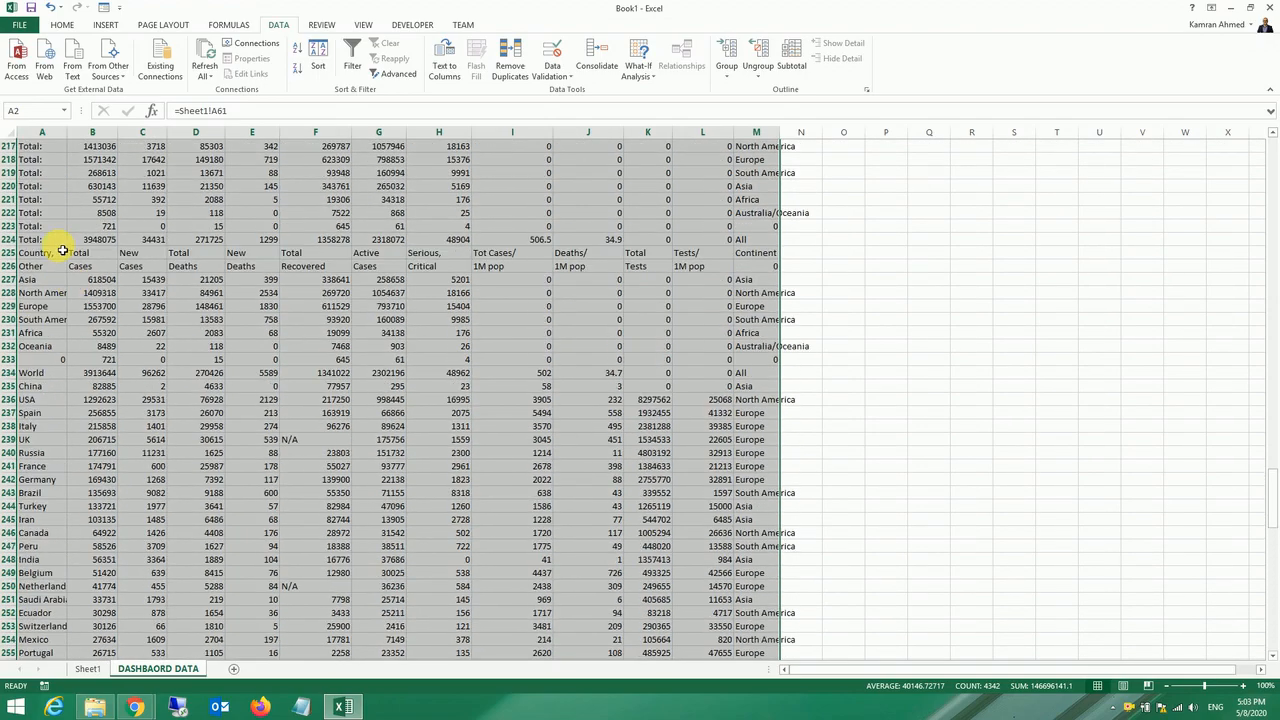
{"action": "scroll", "coordinate": [58, 246], "scroll_direction": "up", "scroll_amount": 2}
{"action": "left_click", "coordinate": [38, 226]}
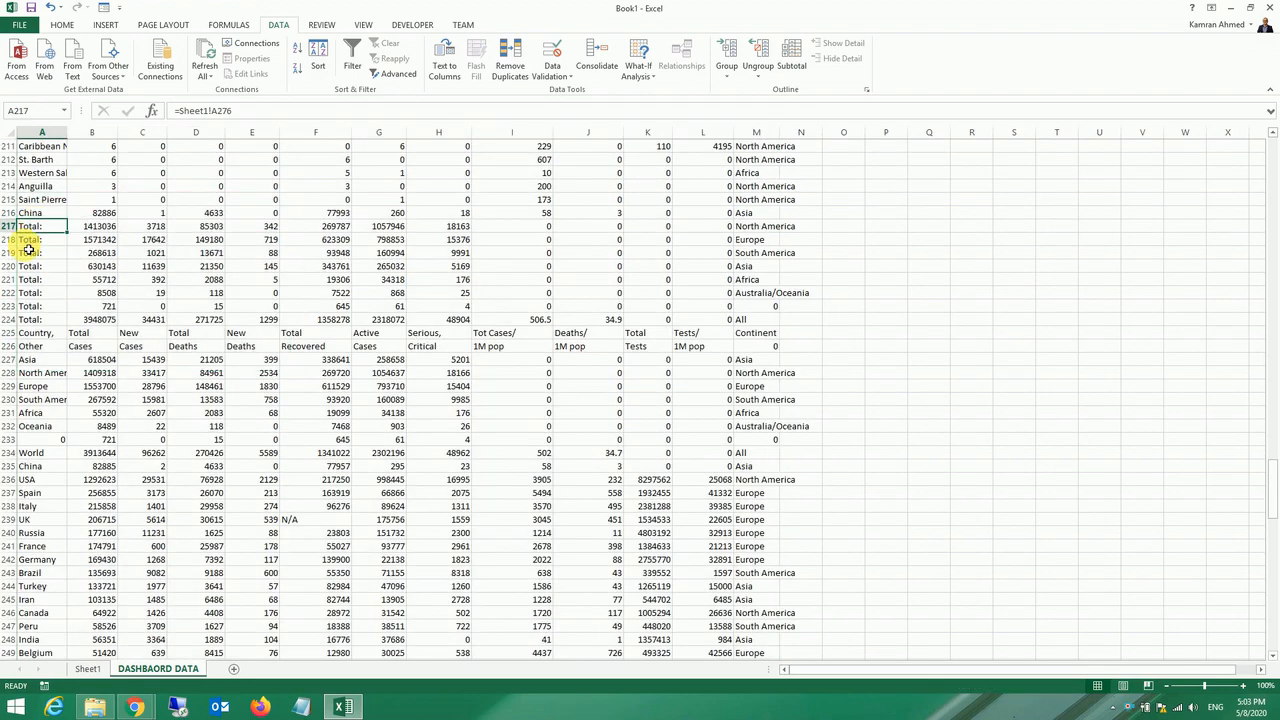
{"action": "key", "text": "ctrl+shift+Right"}
{"action": "key", "text": "ctrl+shift+Down"}
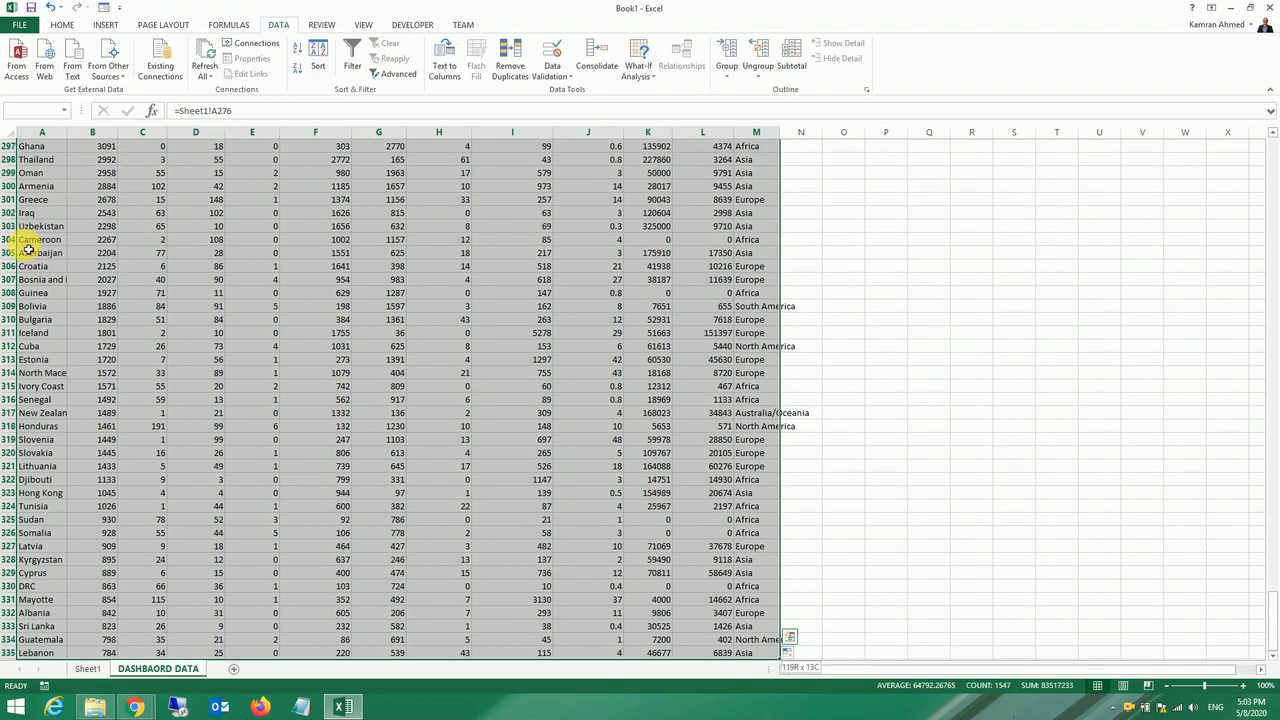
{"action": "key", "text": "Delete"}
{"action": "scroll", "coordinate": [30, 250], "scroll_direction": "up", "scroll_amount": 15}
{"action": "scroll", "coordinate": [257, 321], "scroll_direction": "up", "scroll_amount": 9}
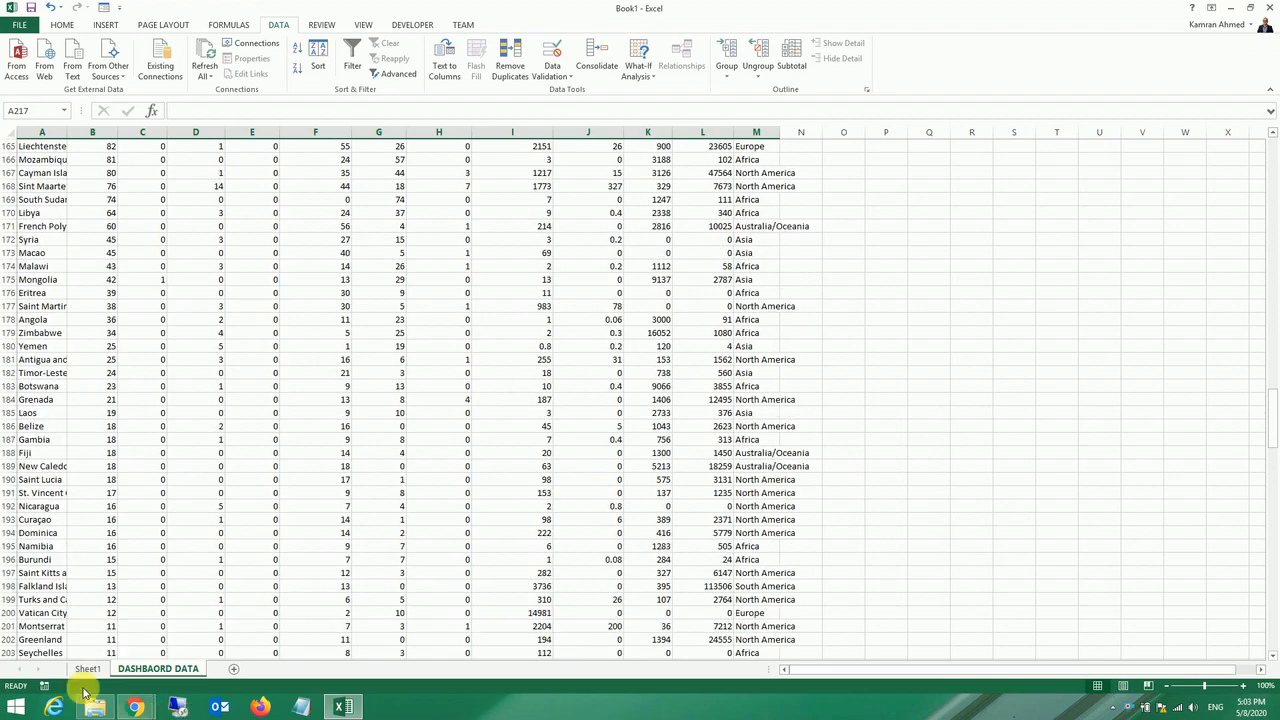
Step: Auto-fit every column on the DASHBAORD DATA sheet so the full country names show
{"action": "left_click", "coordinate": [10, 132]}
{"action": "double_click", "coordinate": [67, 132]}
{"action": "scroll", "coordinate": [44, 252], "scroll_direction": "up", "scroll_amount": 20}
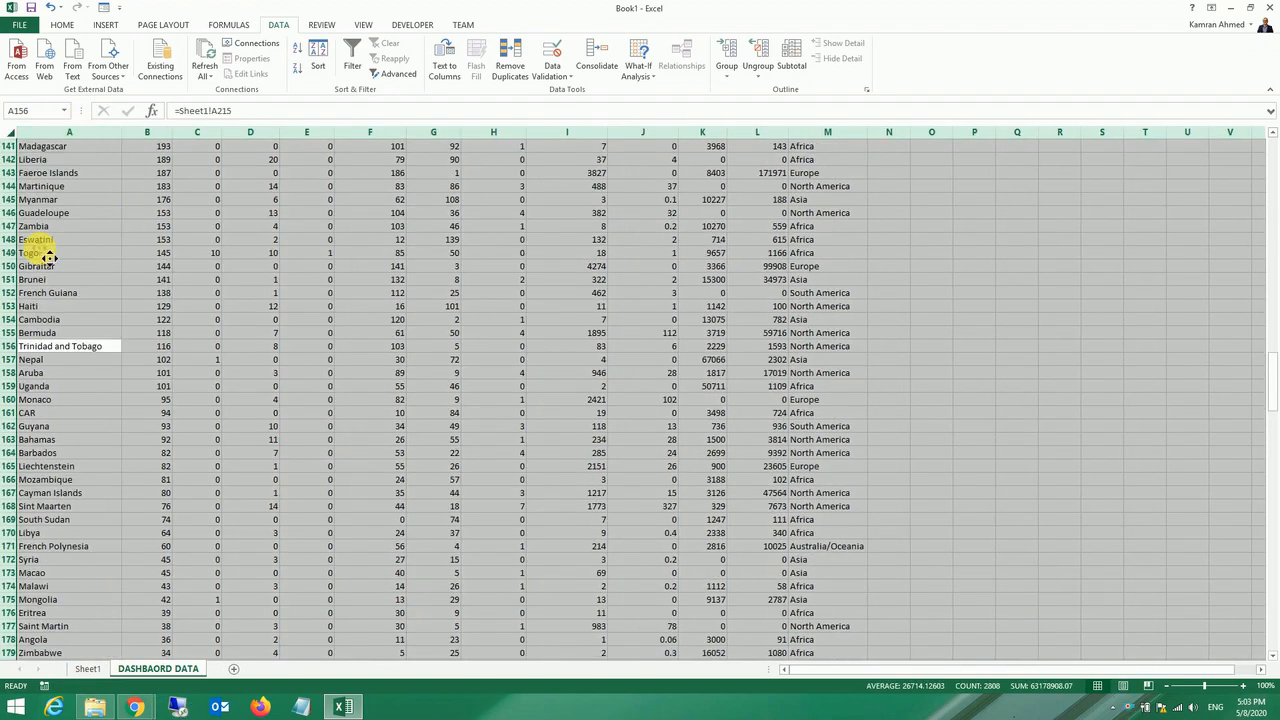
{"action": "scroll", "coordinate": [44, 252], "scroll_direction": "up", "scroll_amount": 20}
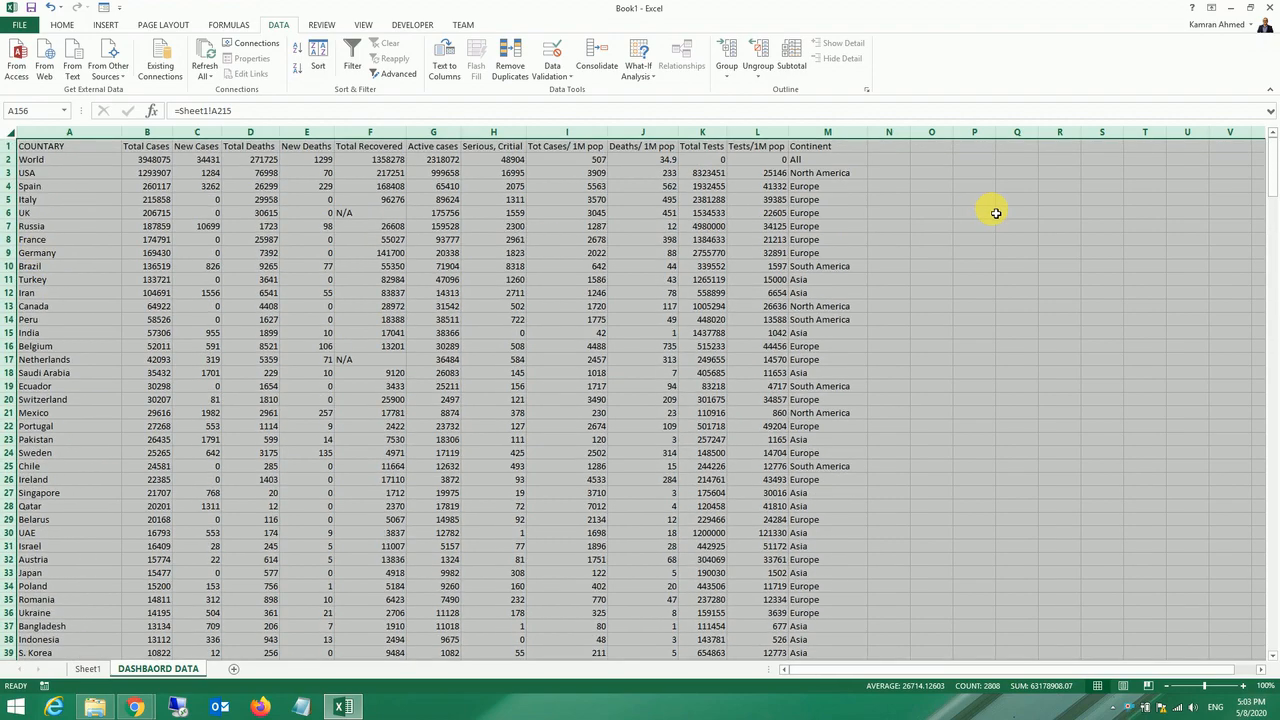
Step: Reload the Worldometer coronavirus page in Chrome and compare its case total with the World total in cell B2 of the Excel workbook
{"action": "left_click", "coordinate": [150, 162]}
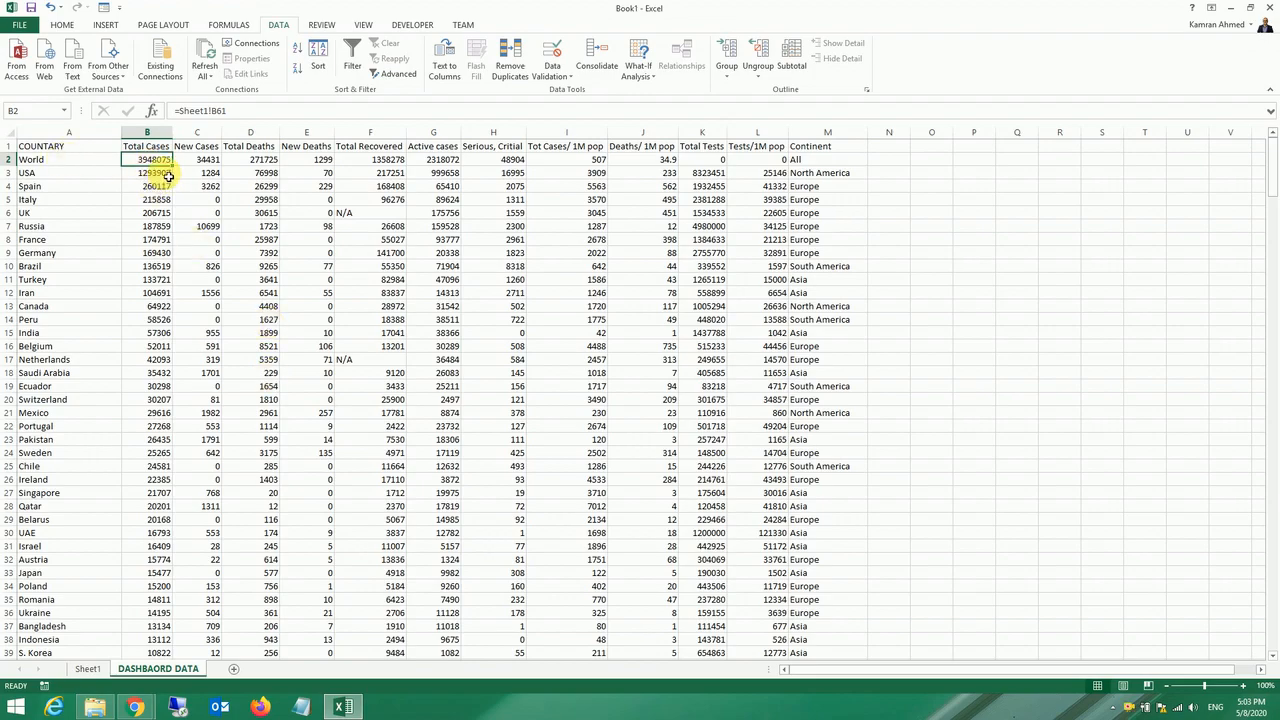
{"action": "key", "text": "alt+Tab"}
{"action": "scroll", "coordinate": [580, 170], "scroll_direction": "up", "scroll_amount": 3}
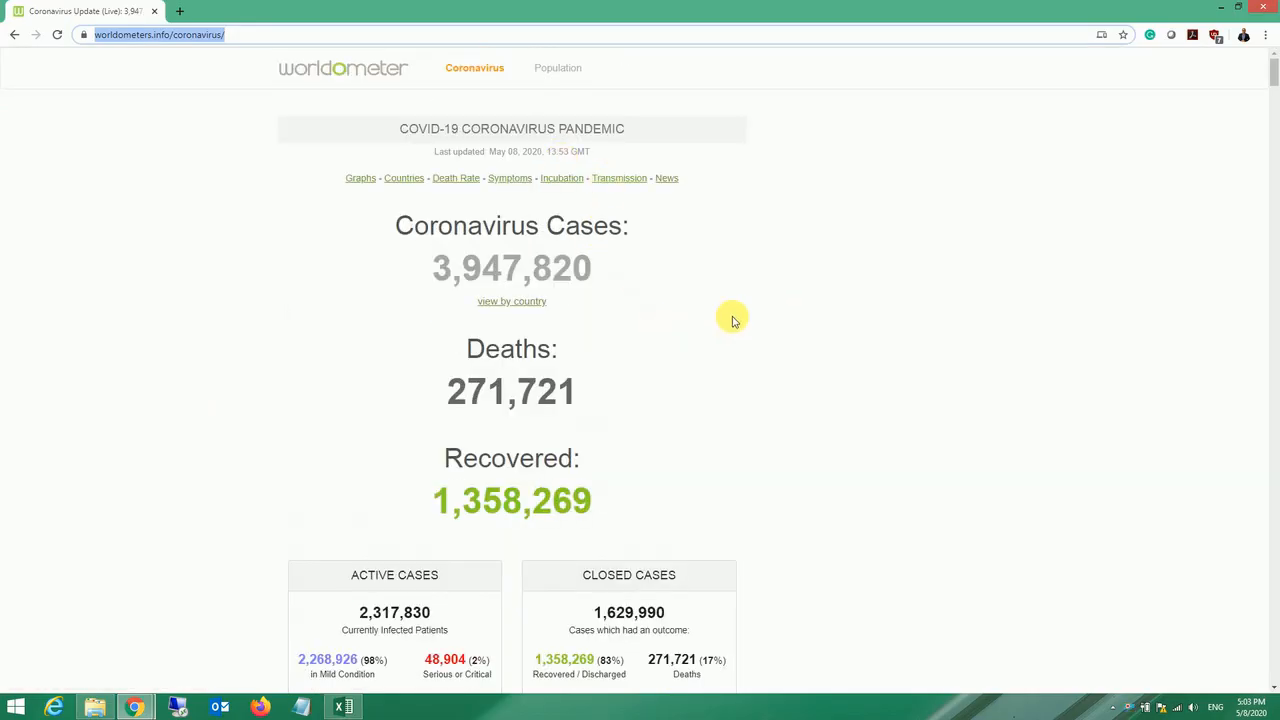
{"action": "left_click", "coordinate": [767, 318]}
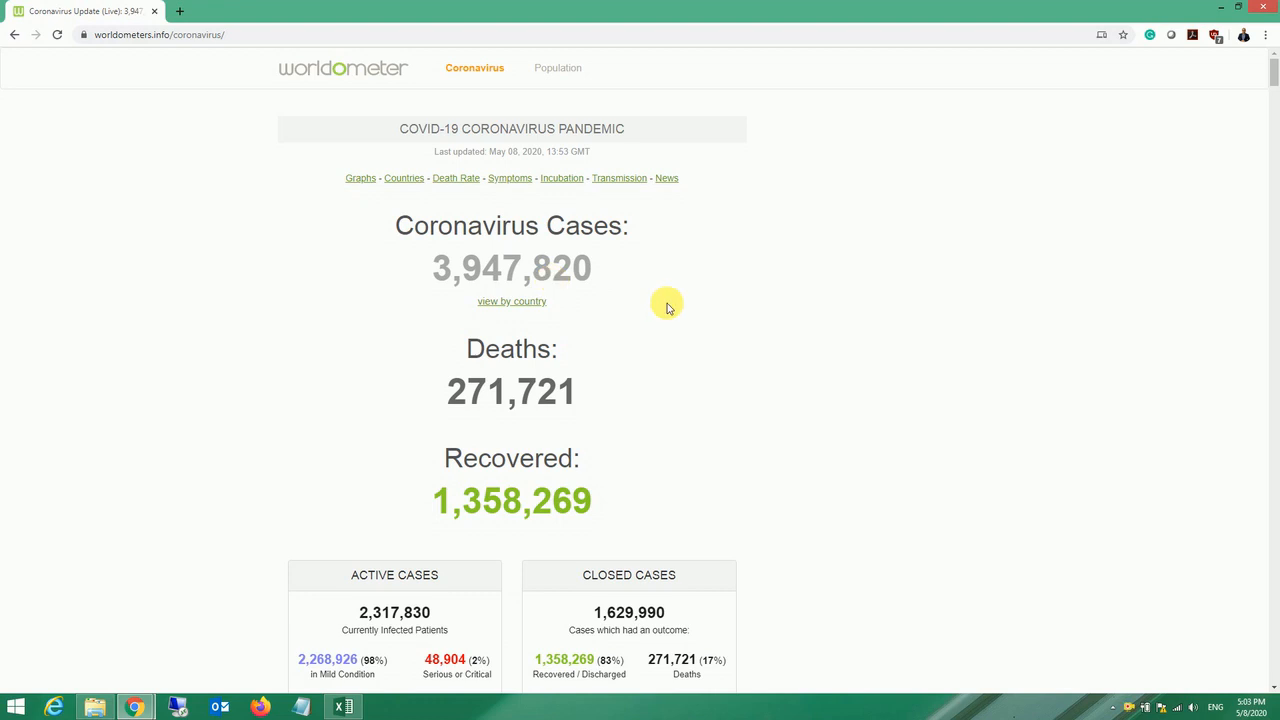
{"action": "key", "text": "F5"}
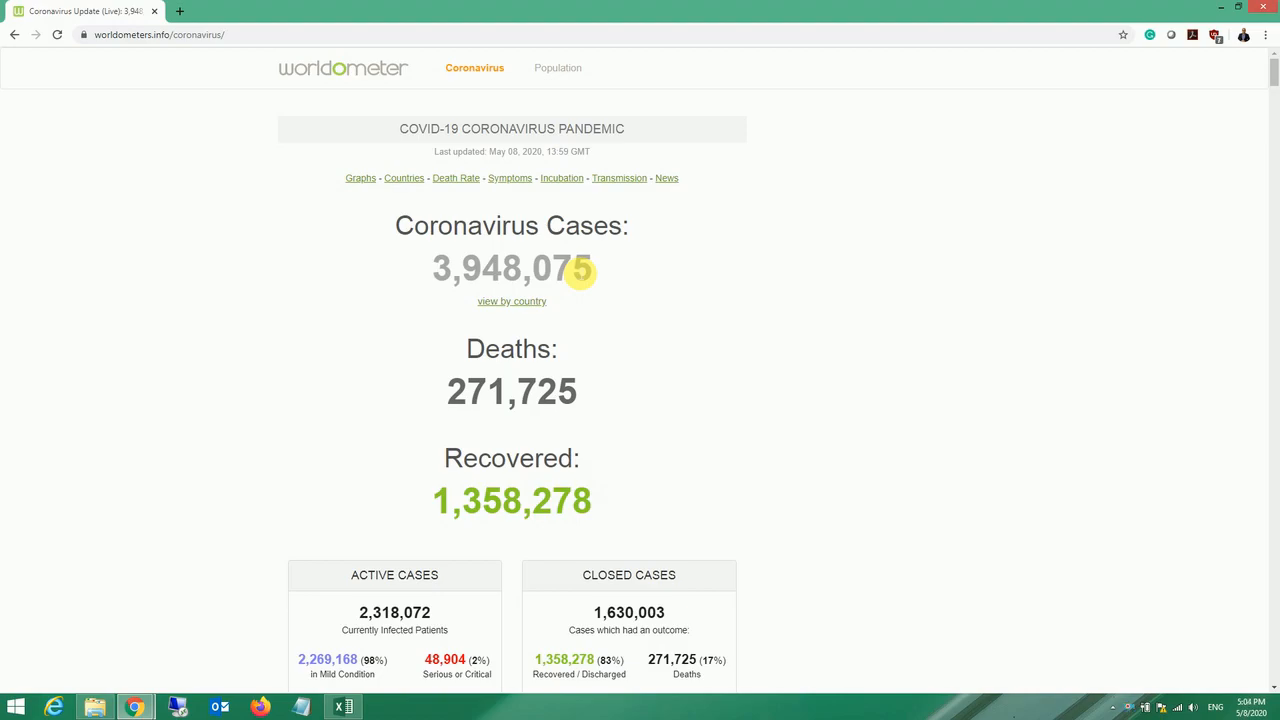
{"action": "key", "text": "alt+Tab"}
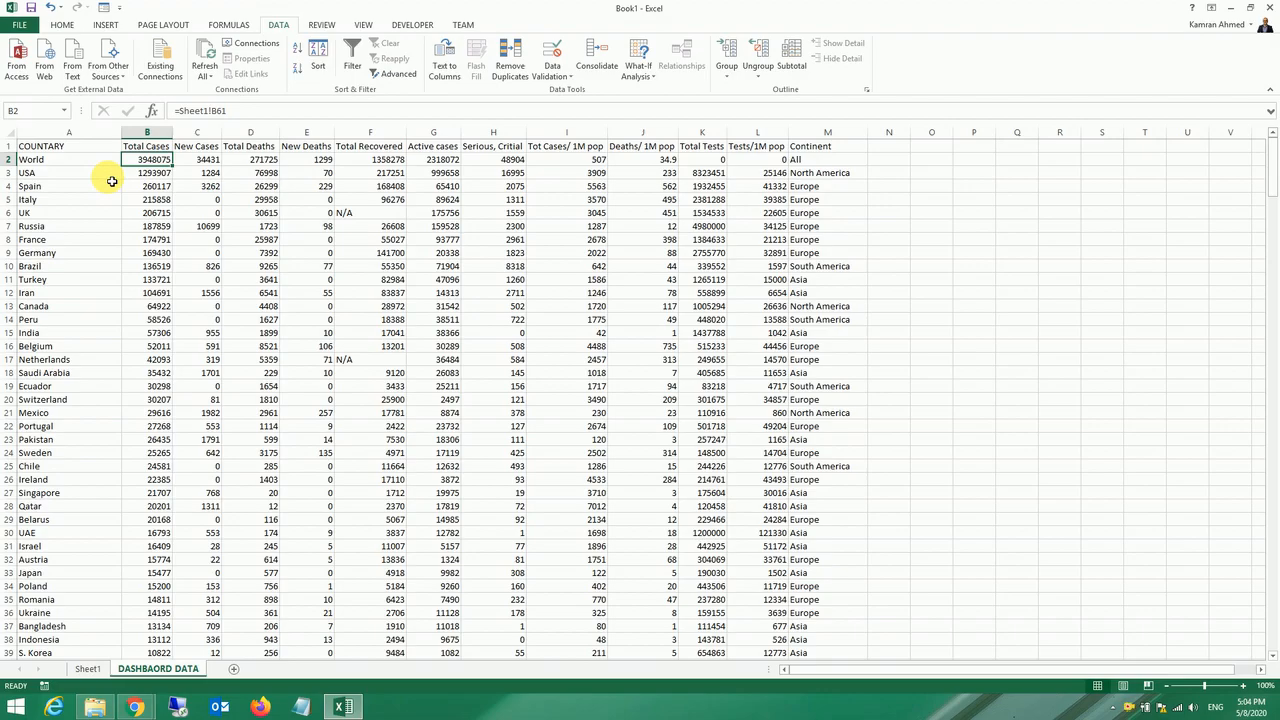
Step: Switch between Chrome and Excel to recheck the totals, and reload the Worldometer page repeatedly to look for newer figures
{"action": "key", "text": "alt+Tab"}
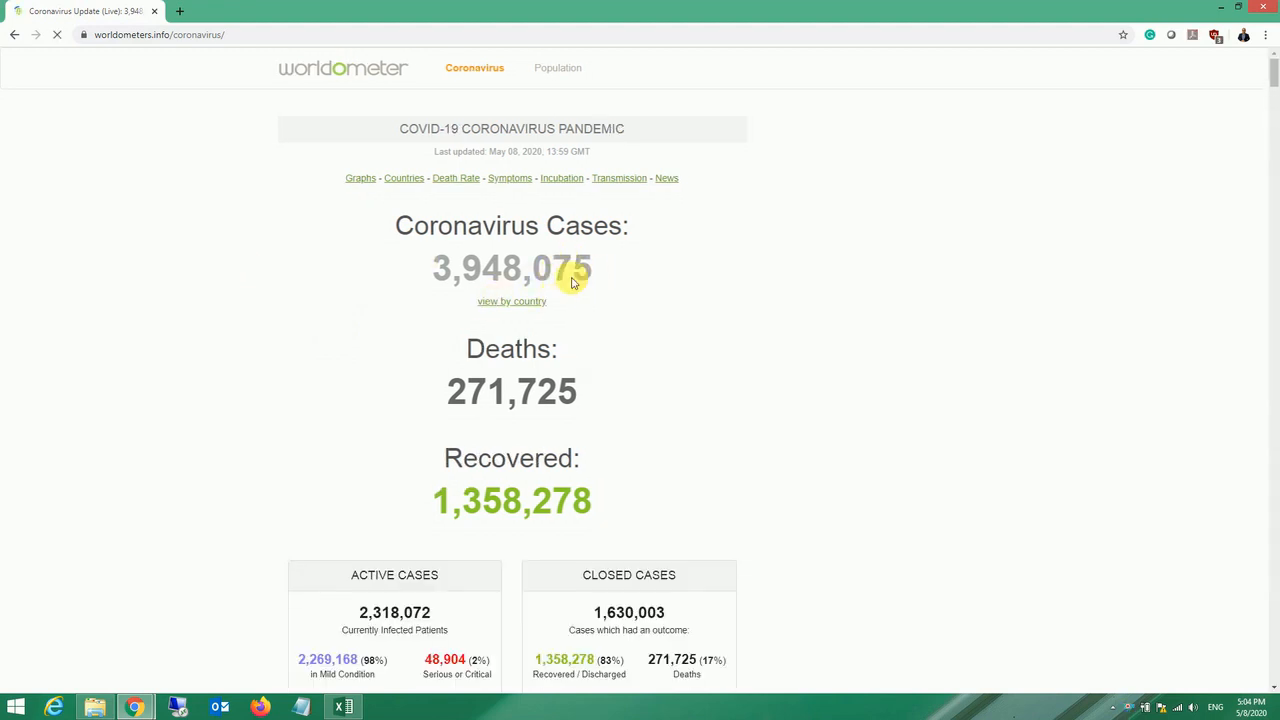
{"action": "key", "text": "alt+Tab"}
{"action": "key", "text": "alt+Tab"}
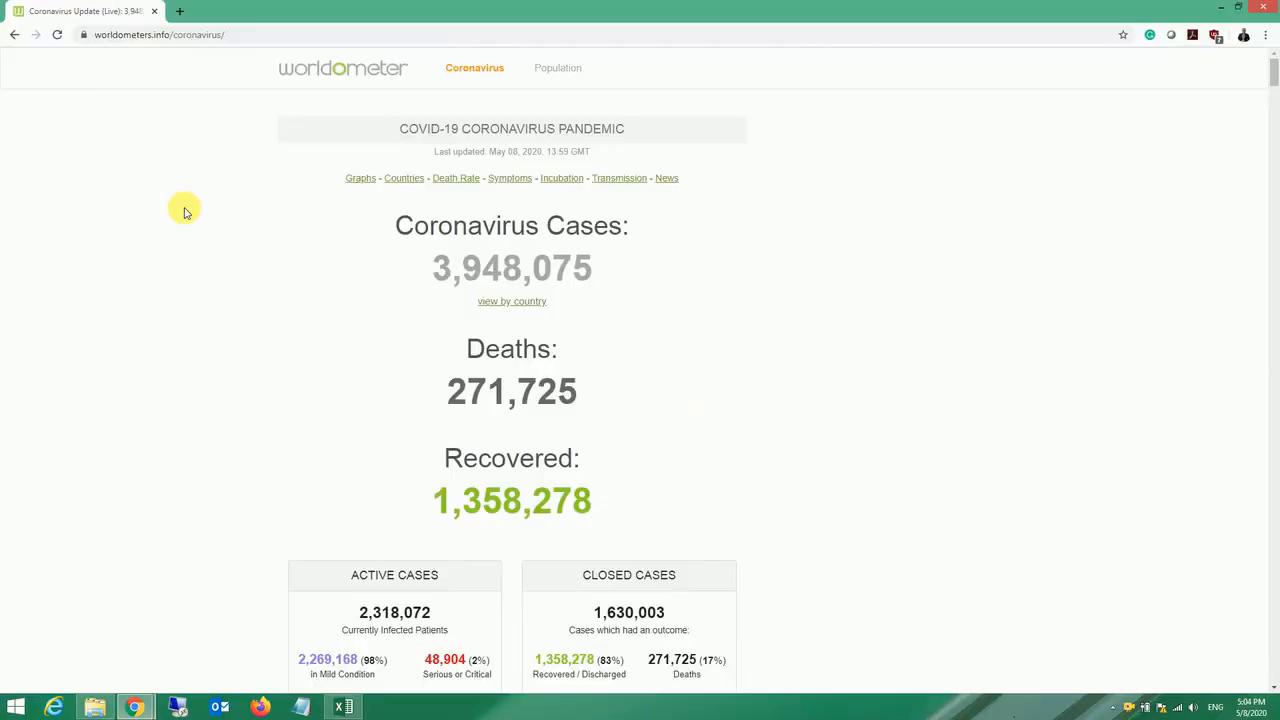
{"action": "key", "text": "F5"}
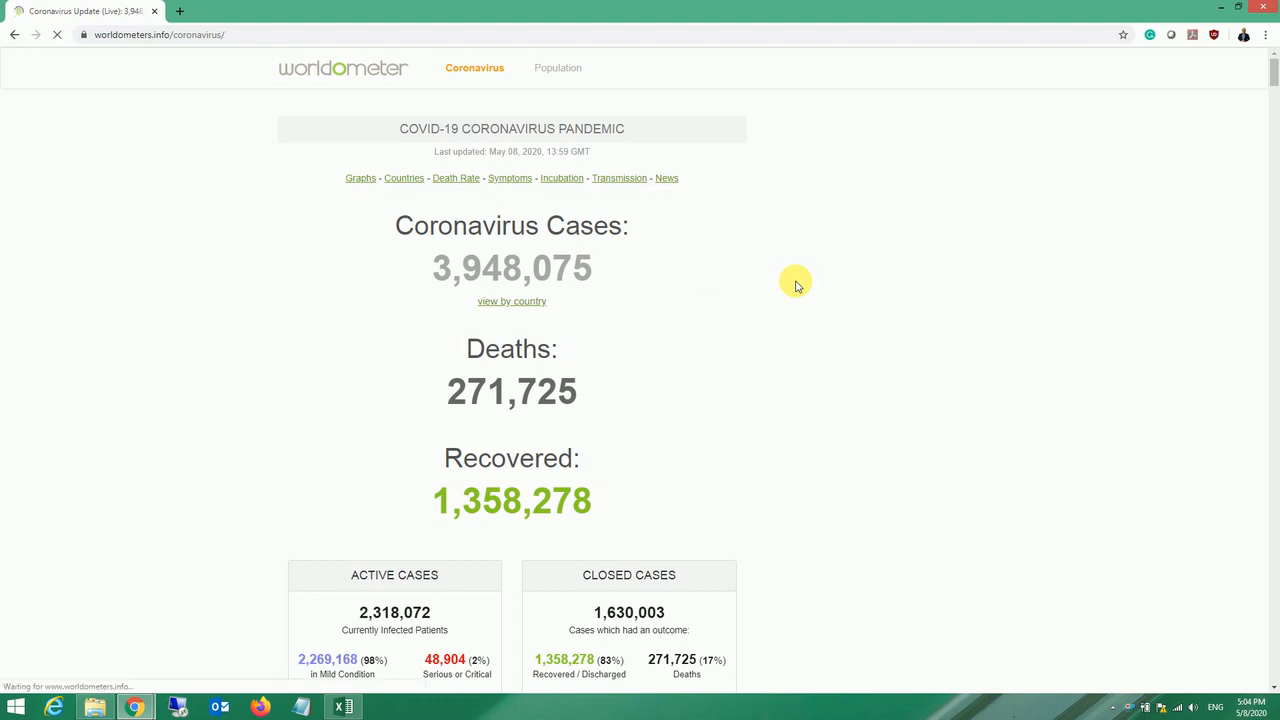
{"action": "key", "text": "F5"}
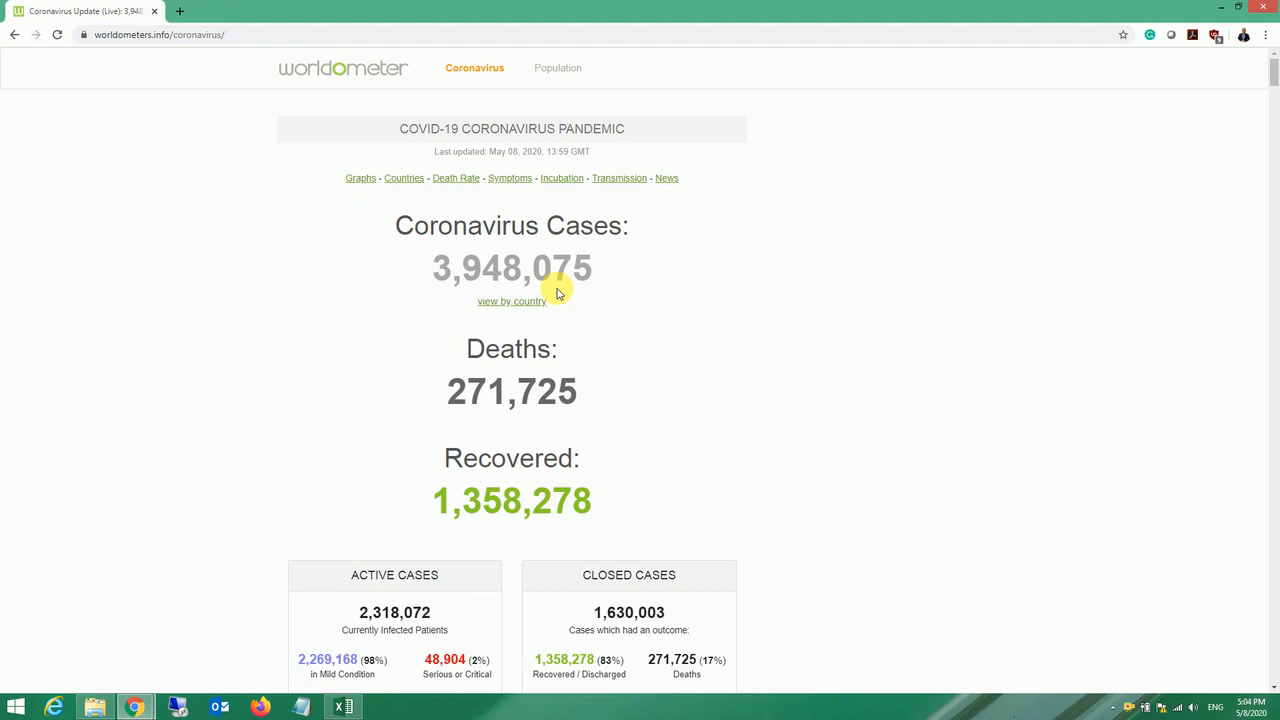
{"action": "key", "text": "F5"}
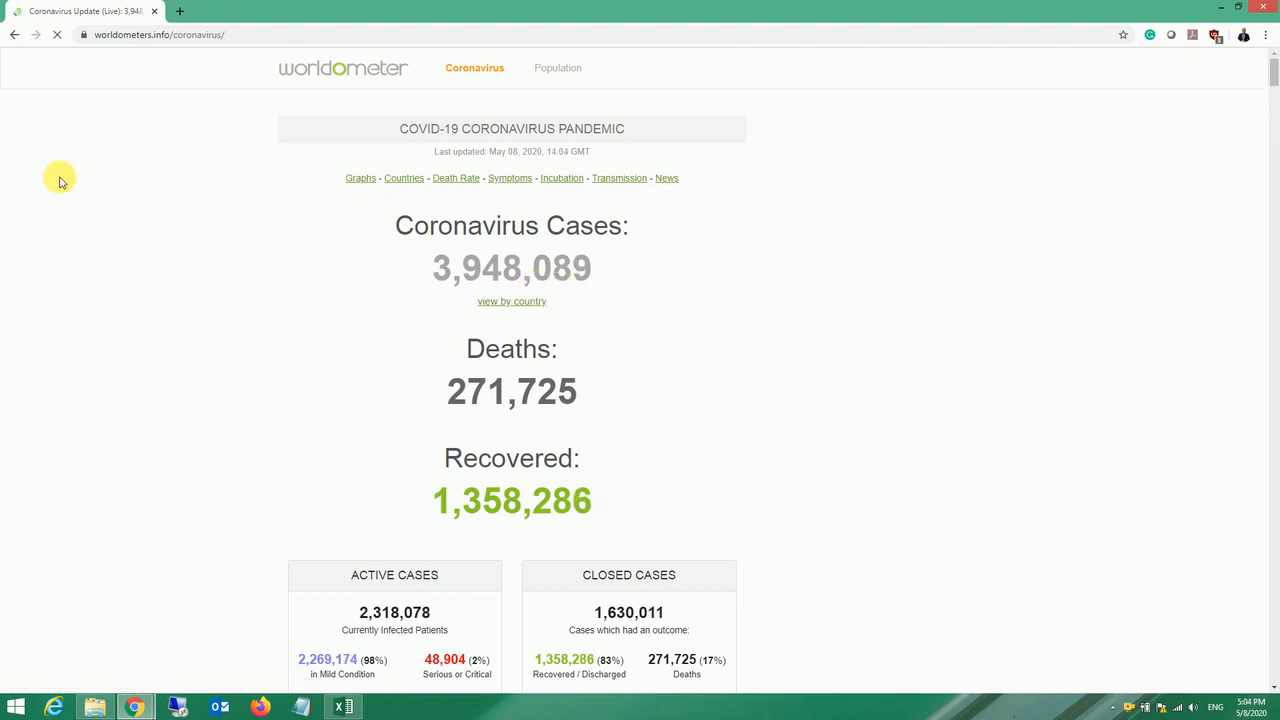
Step: Return to Excel and set the workbook's web data connection to refresh automatically every 15 minutes
{"action": "key", "text": "alt+Tab"}
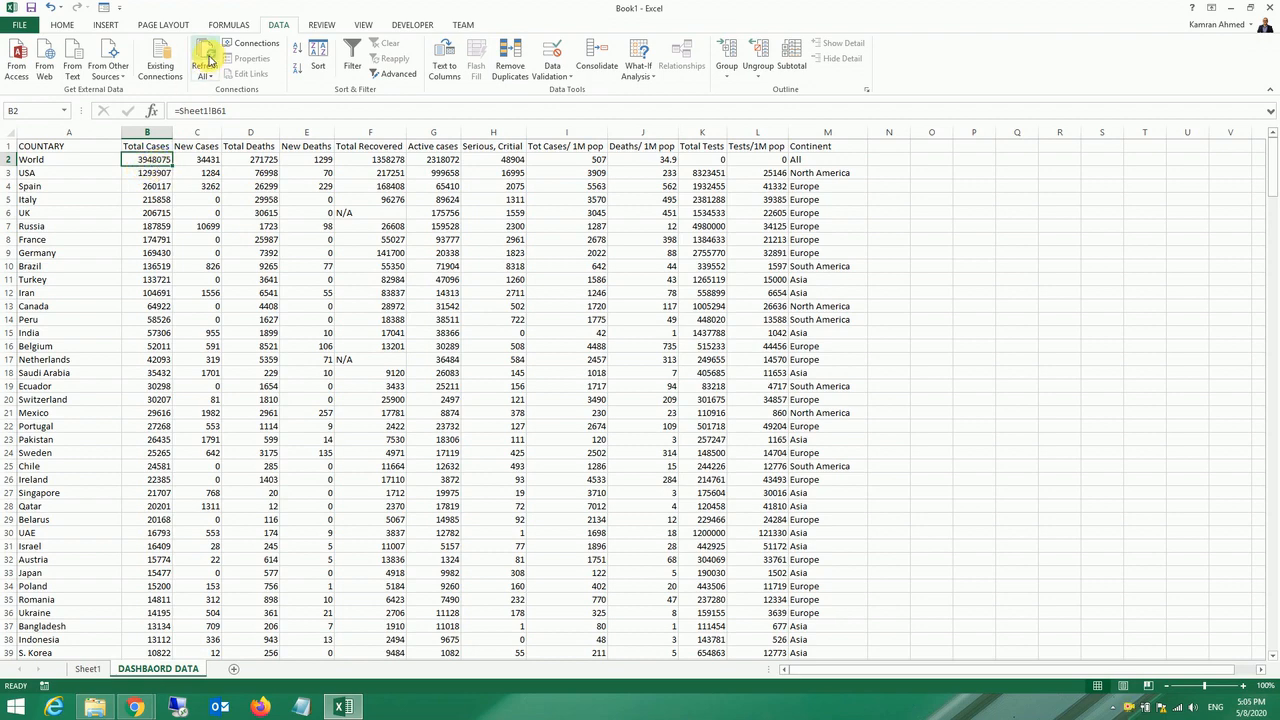
{"action": "right_click", "coordinate": [253, 46]}
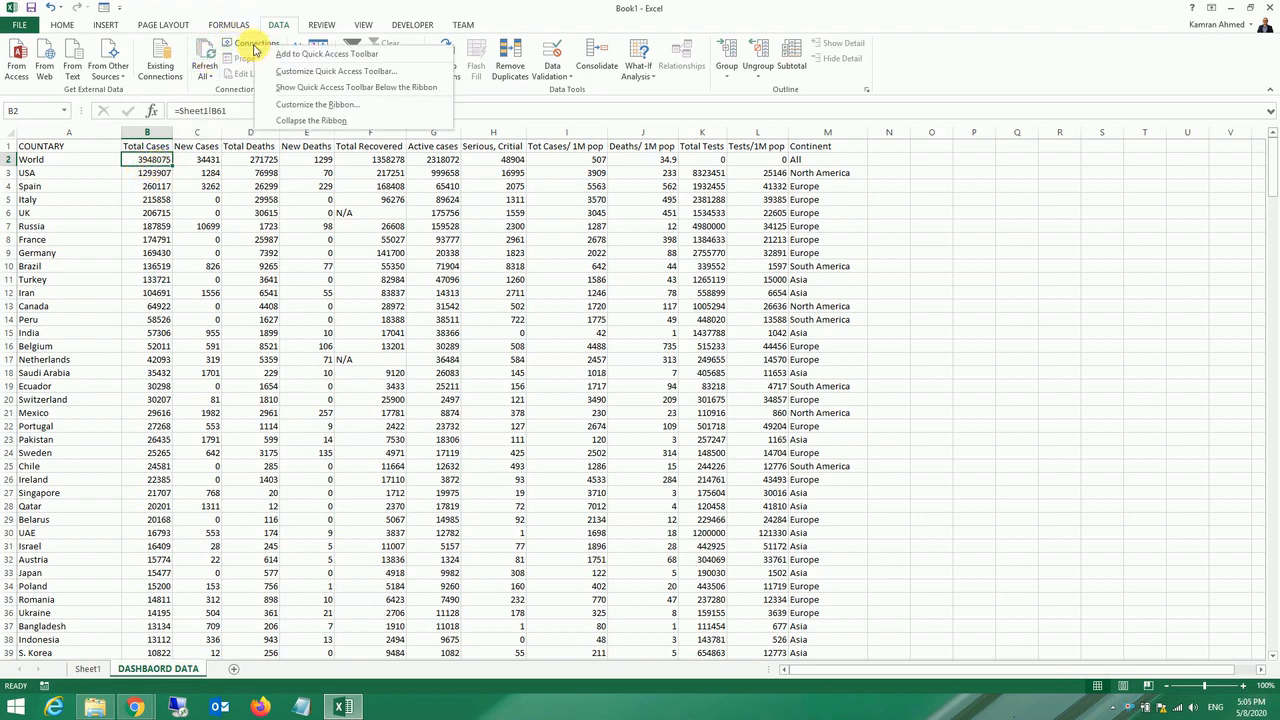
{"action": "left_click", "coordinate": [252, 45]}
{"action": "left_click", "coordinate": [252, 45]}
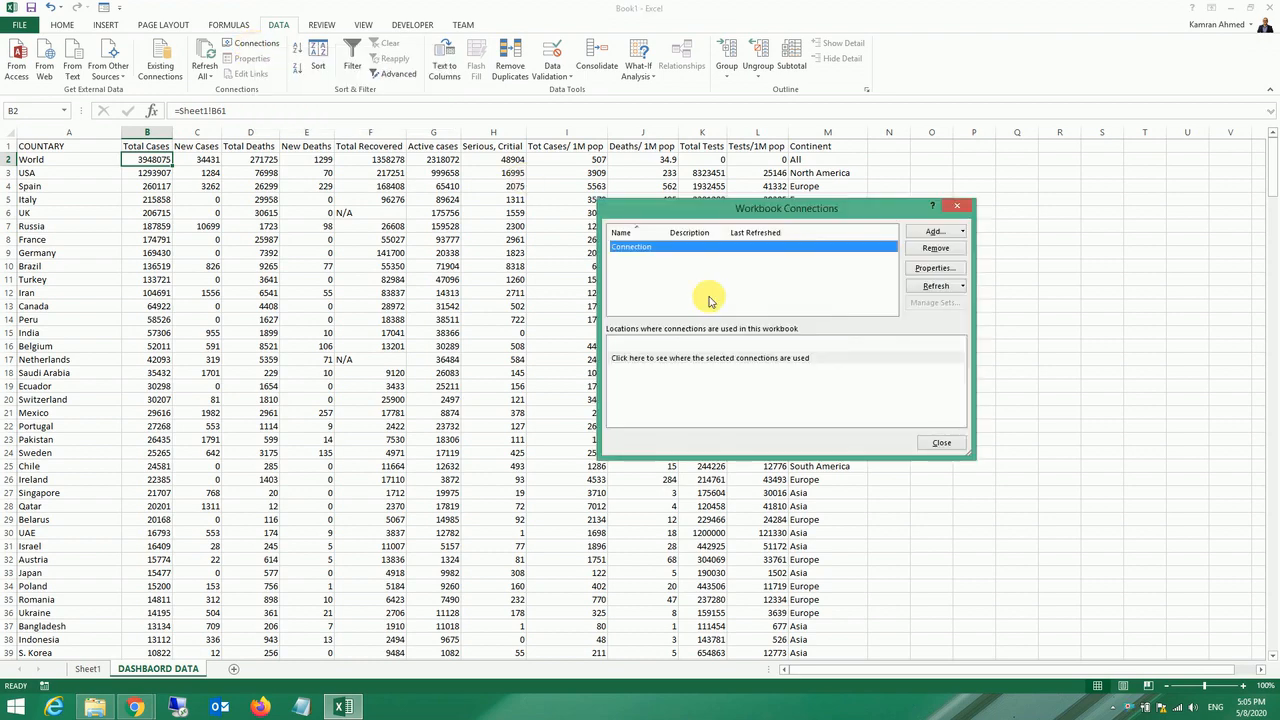
{"action": "left_click", "coordinate": [935, 268]}
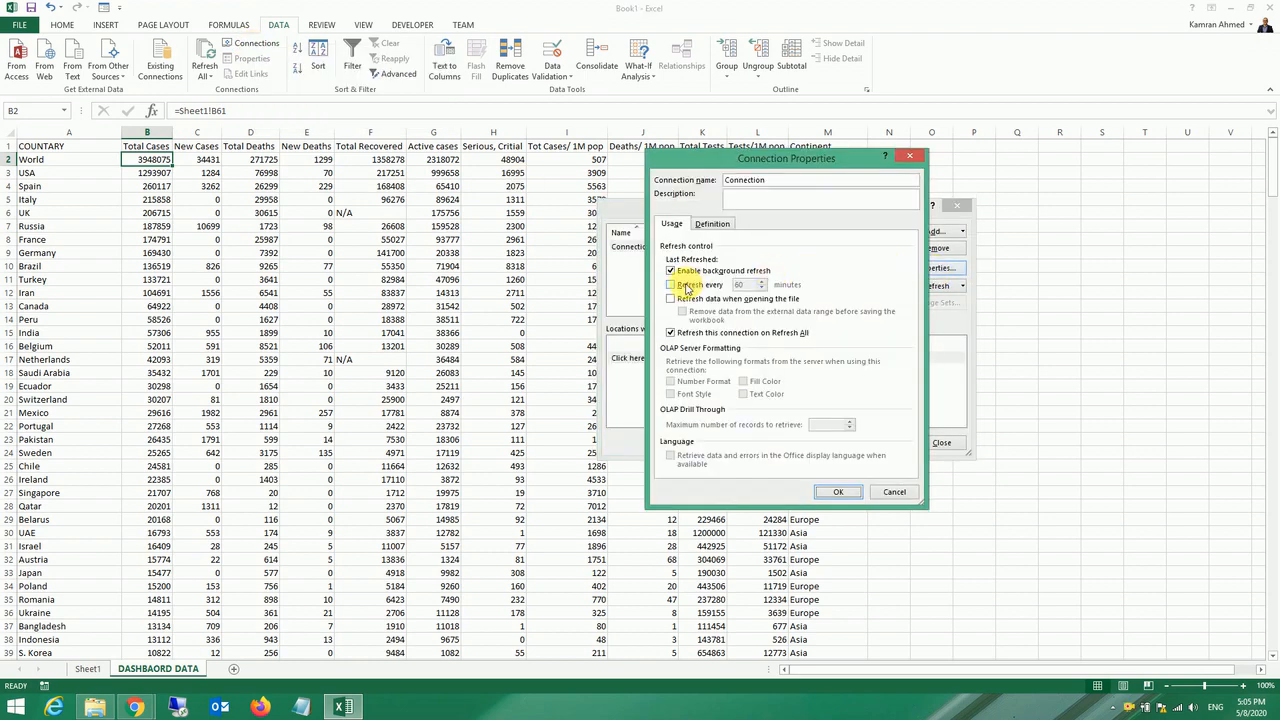
{"action": "left_click", "coordinate": [671, 286]}
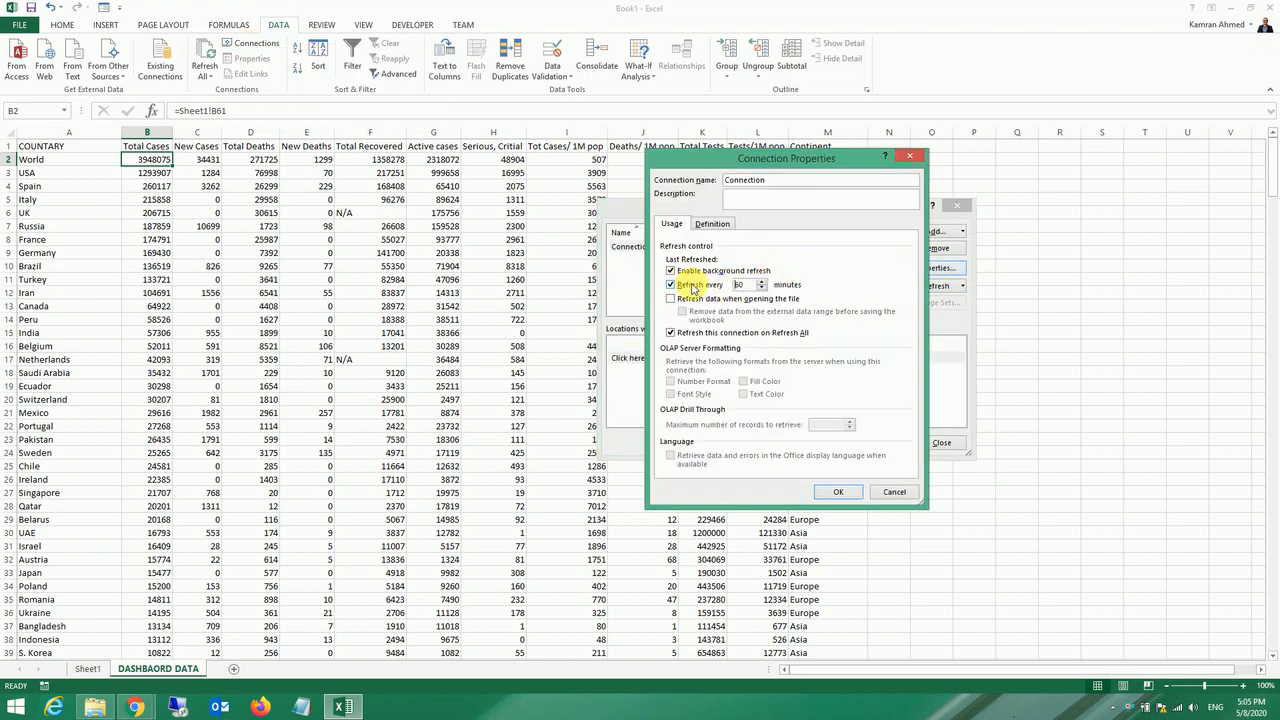
{"action": "double_click", "coordinate": [735, 286]}
{"action": "type", "text": "15"}
{"action": "left_click", "coordinate": [835, 493]}
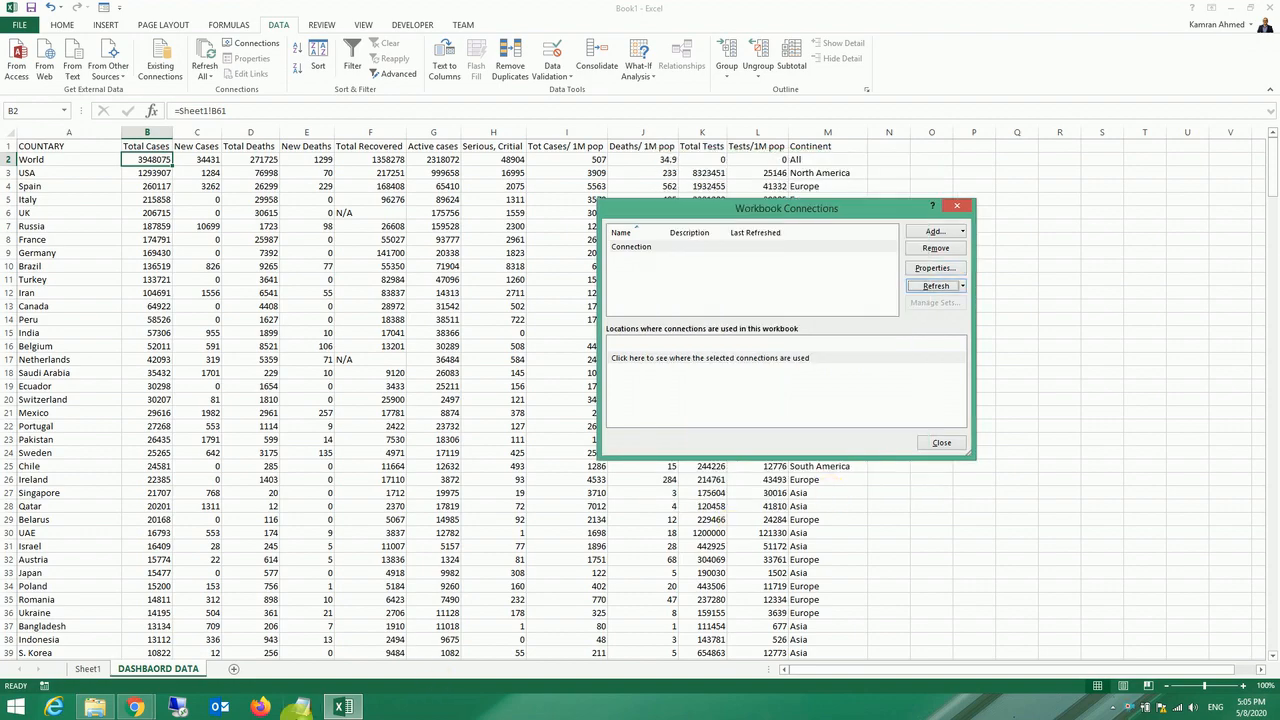